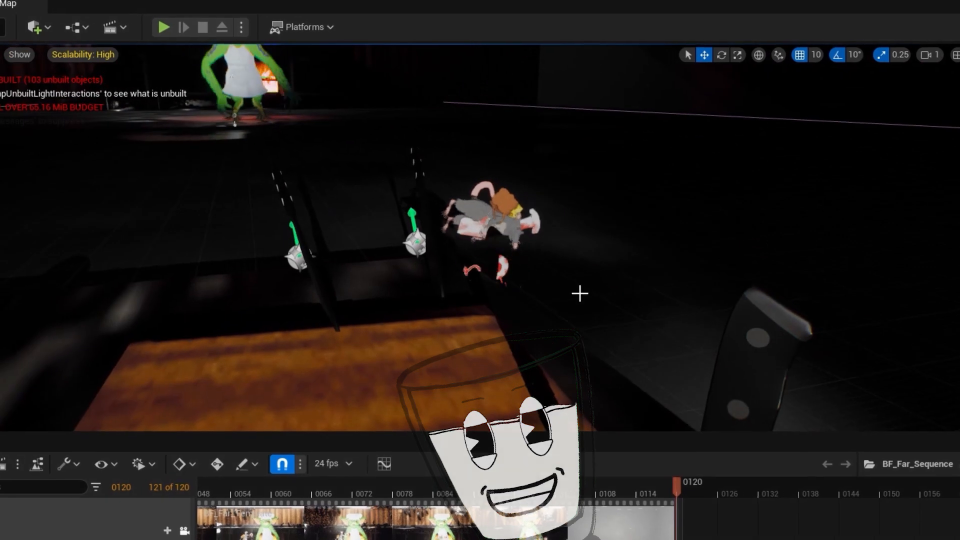
pyautogui.click(487, 200)
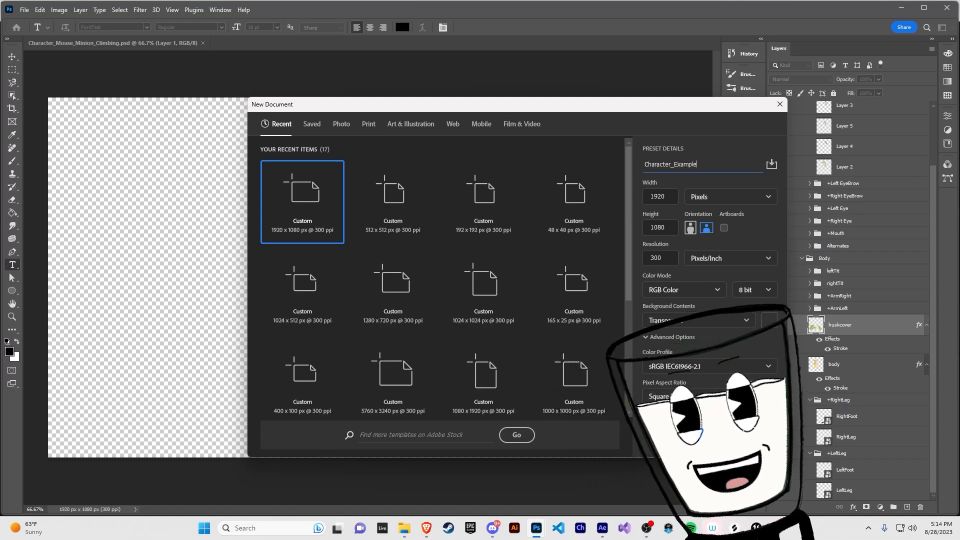
# Step: Create a 1920 x 1080 pixel RGB document named Character_Example at 300 pixels/inch with a transparent background
pyautogui.click(671, 319)
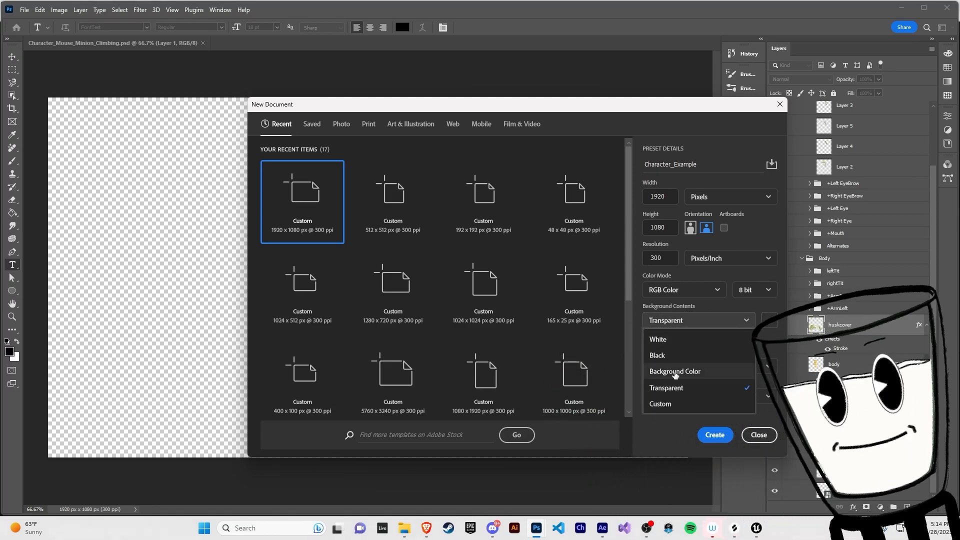
pyautogui.click(701, 317)
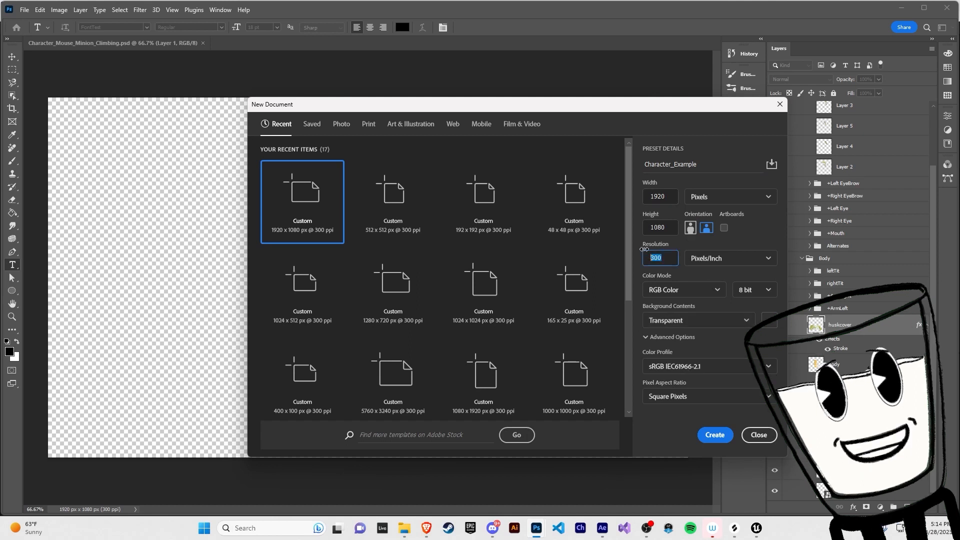
pyautogui.click(710, 434)
pyautogui.moveTo(185, 43); pyautogui.dragTo(179, 45)
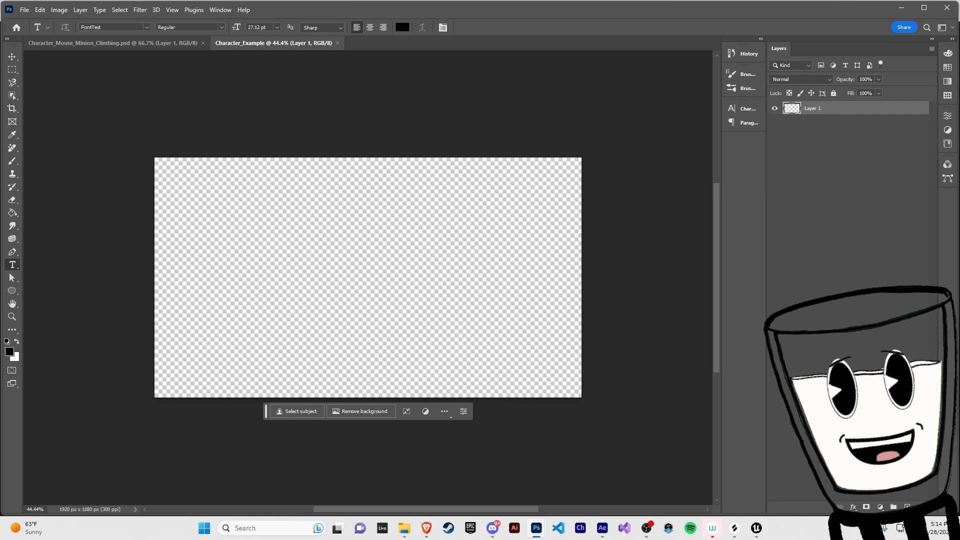
# Step: Create three nested groups above Layer 1 and name them, from outermost to innermost, +CharacterName, Mid and +Head
pyautogui.click(894, 507)
pyautogui.doubleClick(812, 108)
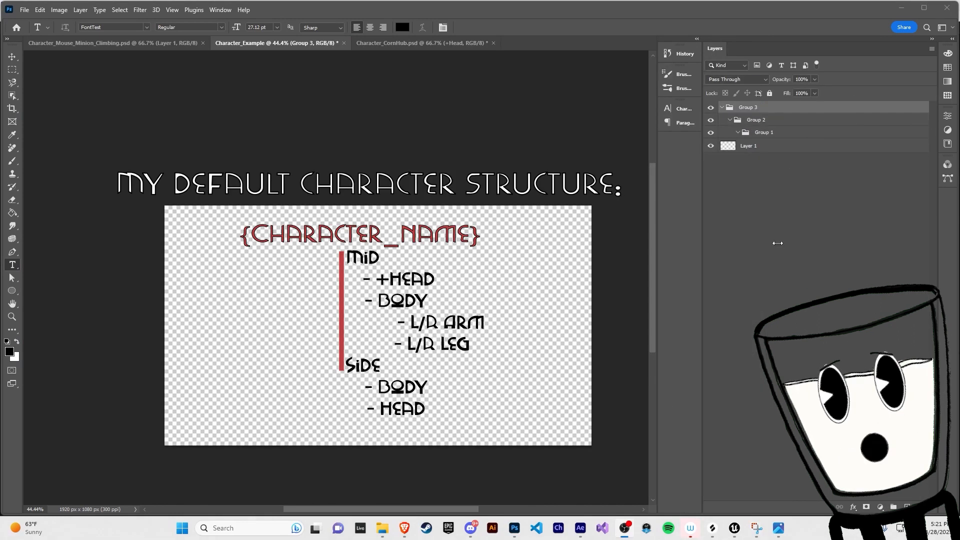
pyautogui.click(756, 120)
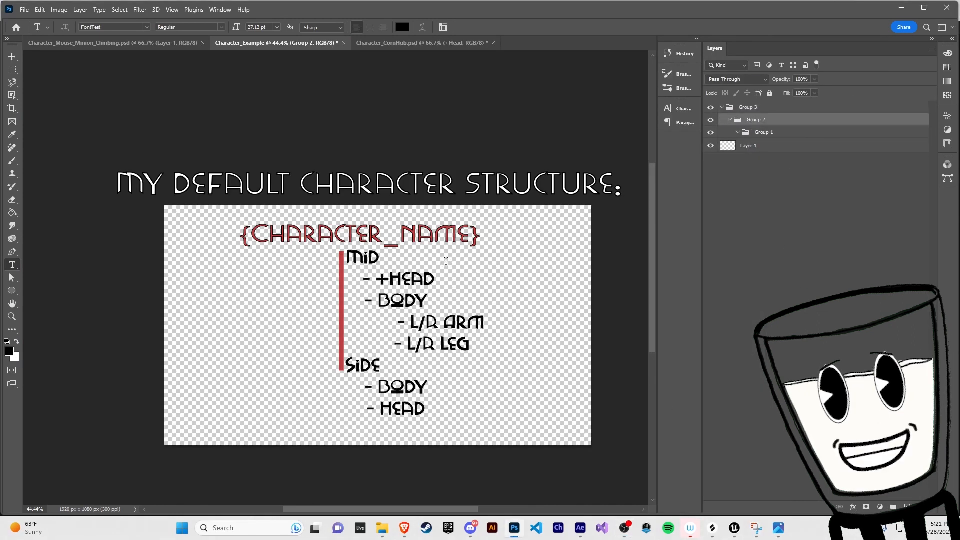
pyautogui.doubleClick(749, 108)
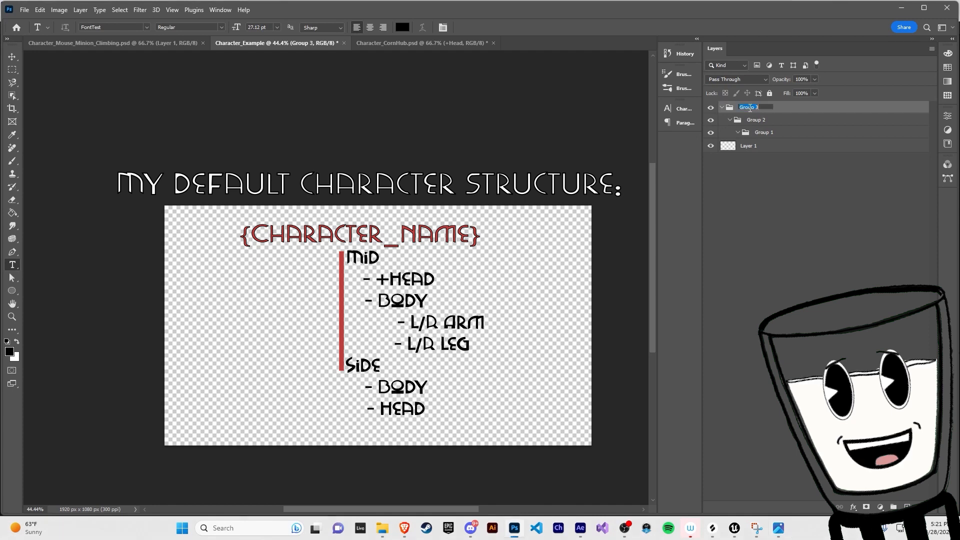
pyautogui.write('+CharacterName')
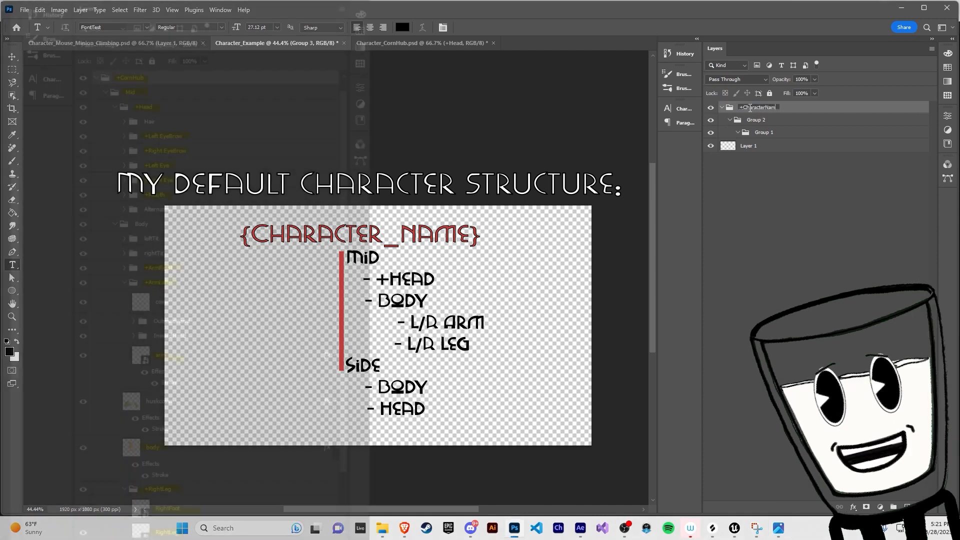
pyautogui.press('Tab')
pyautogui.write('Mid')
pyautogui.press('Tab')
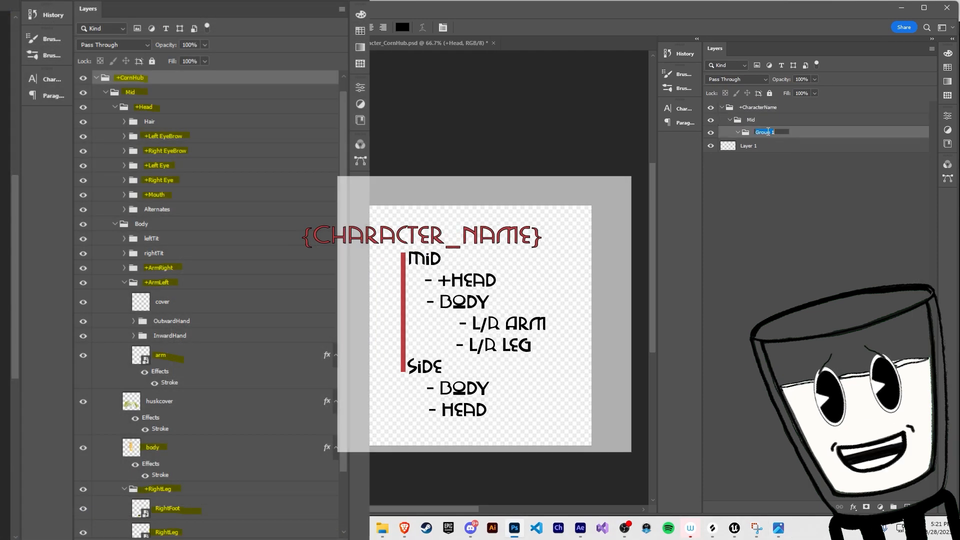
pyautogui.write('+Head')
pyautogui.press('Return')
# Step: Add a group named Body inside Mid, placed directly below the +Head group
pyautogui.hotkey('ctrl', 'g')
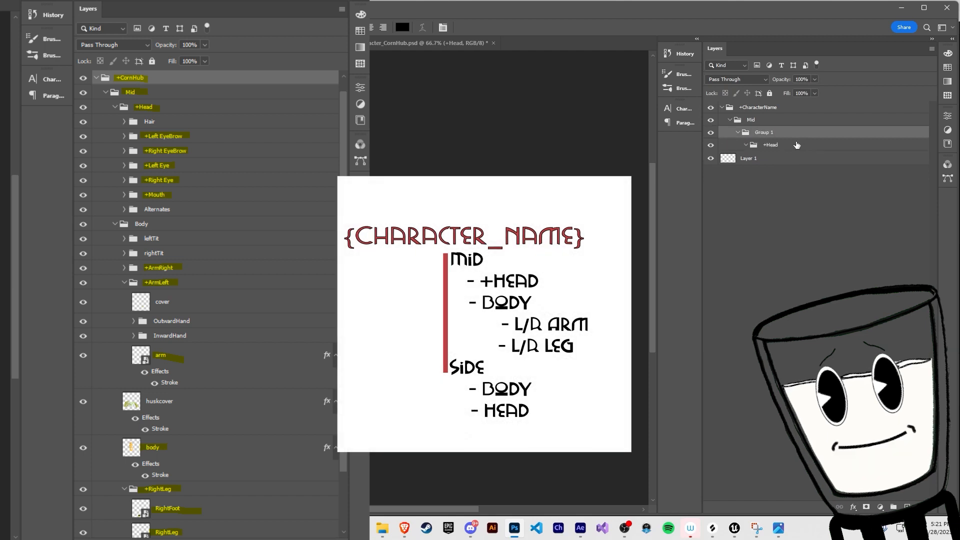
pyautogui.moveTo(796, 145); pyautogui.dragTo(756, 125)
pyautogui.click(764, 145)
pyautogui.write('B')
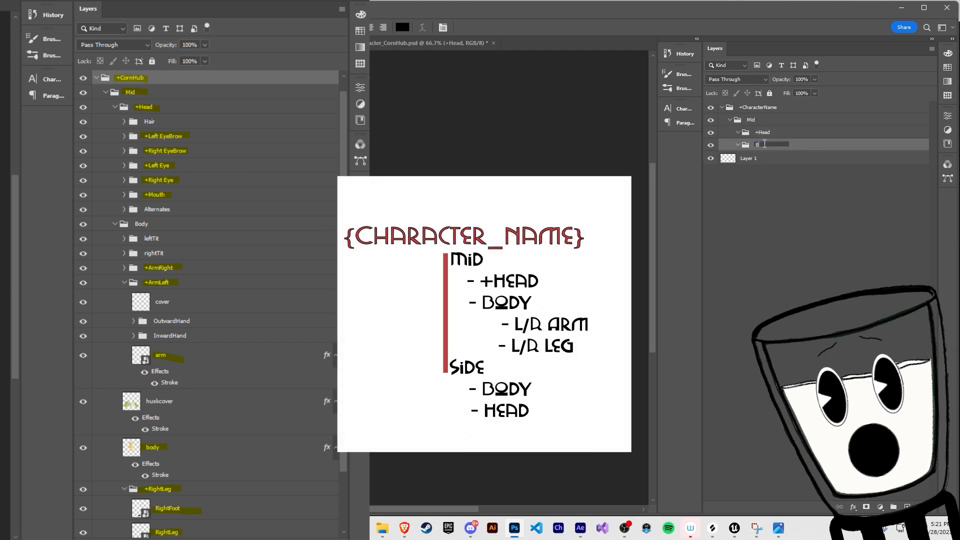
pyautogui.write('ody')
pyautogui.press('Return')
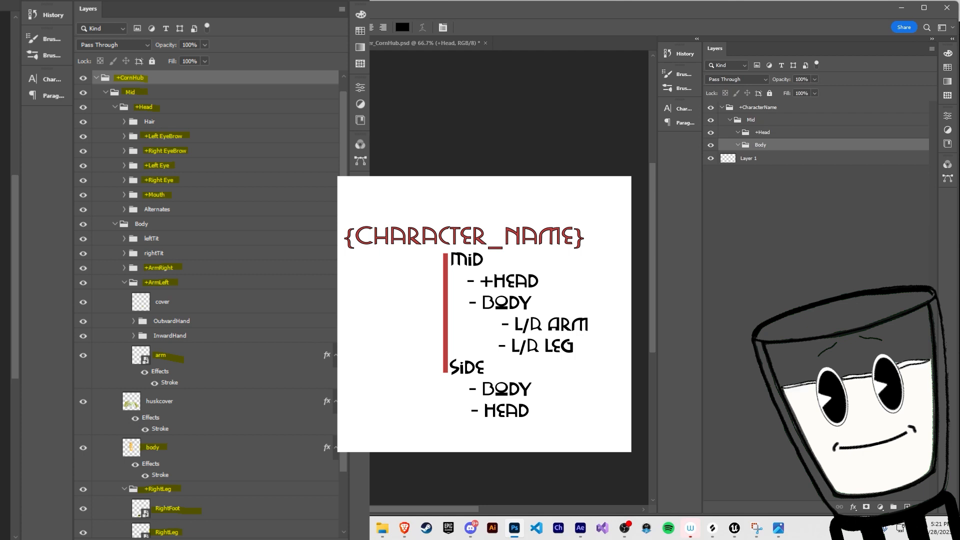
# Step: Add two groups inside +Head and name them +Left EyeBrow and +Right EyeBrow
pyautogui.click(759, 135)
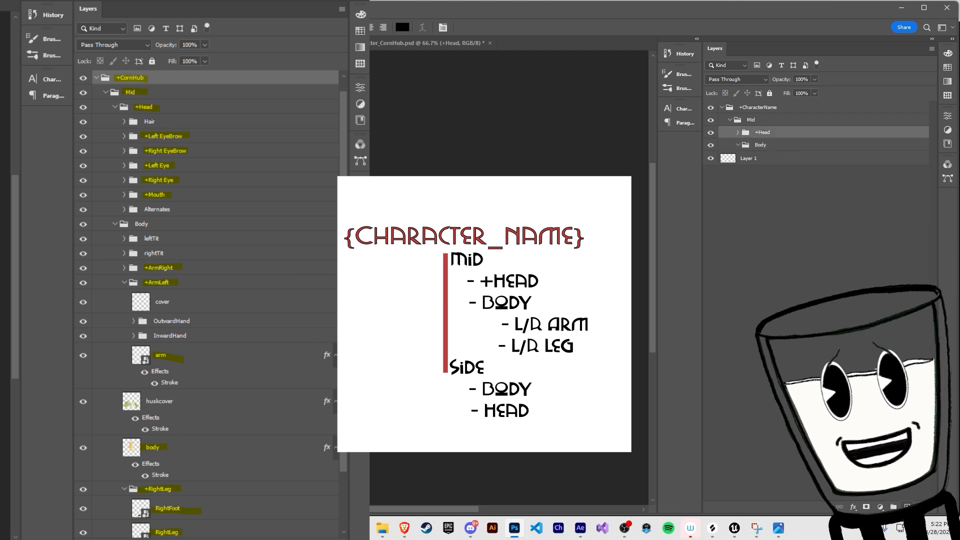
pyautogui.click(894, 507)
pyautogui.click(894, 507)
pyautogui.keyDown('shift'); pyautogui.click(767, 145); pyautogui.keyUp('shift')
pyautogui.moveTo(767, 145); pyautogui.dragTo(765, 157)
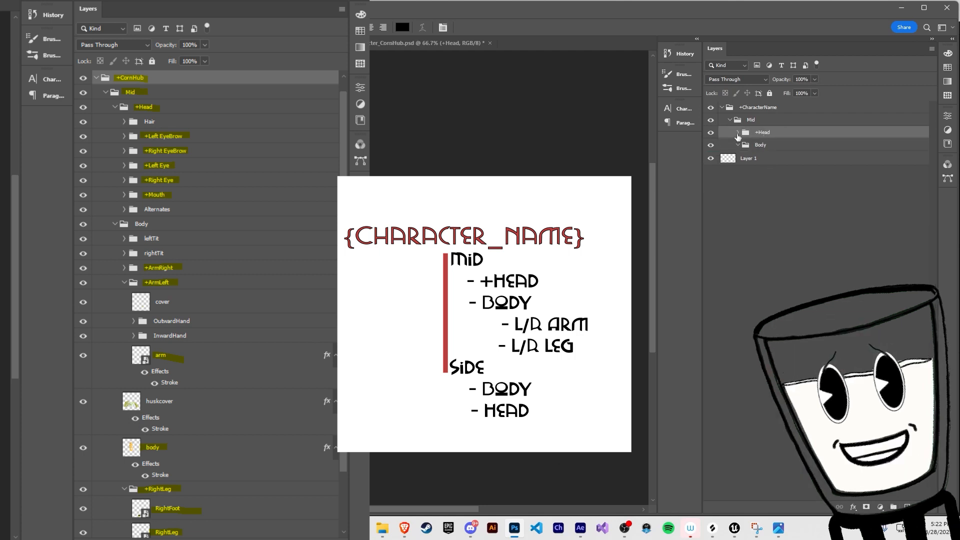
pyautogui.click(738, 133)
pyautogui.doubleClick(778, 146)
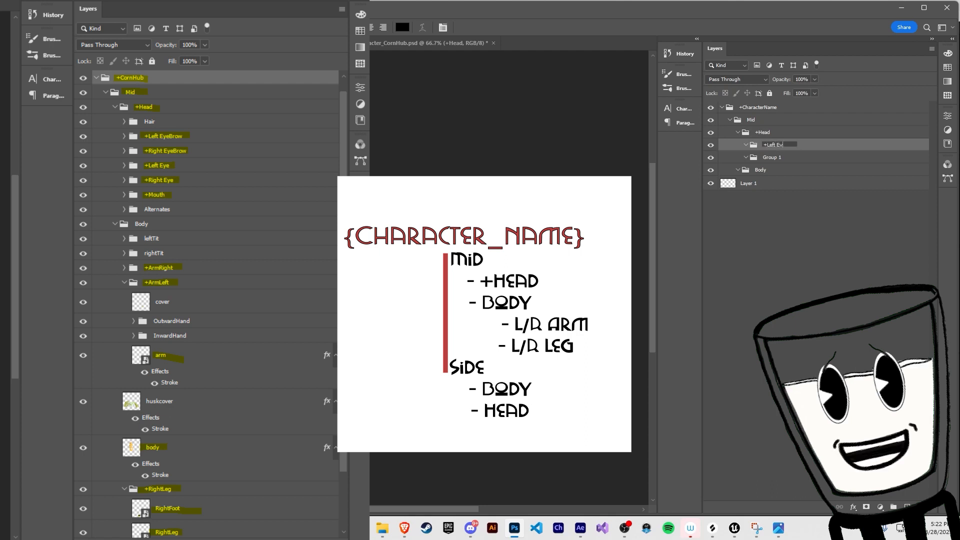
pyautogui.press('Return')
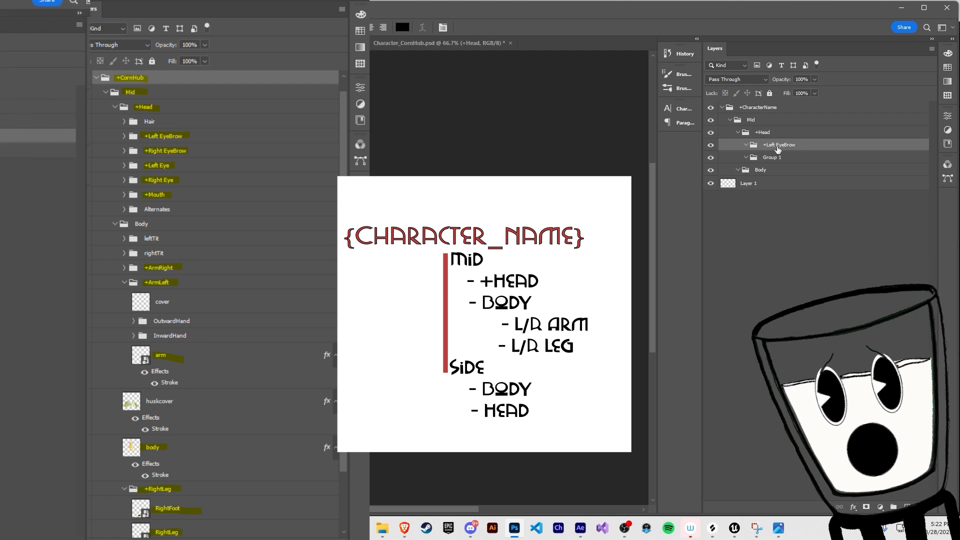
pyautogui.doubleClick(783, 156)
pyautogui.write('+Right EyeBrow')
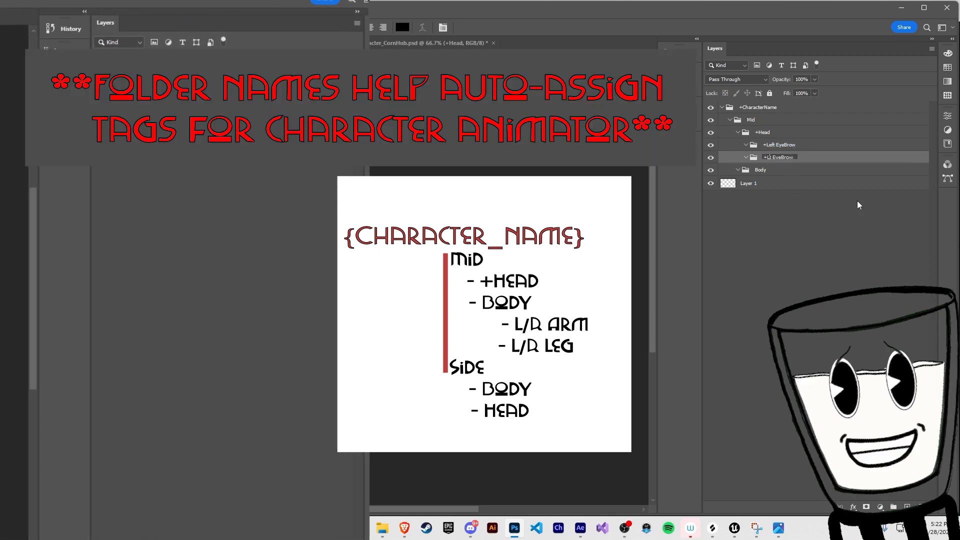
pyautogui.press('Return')
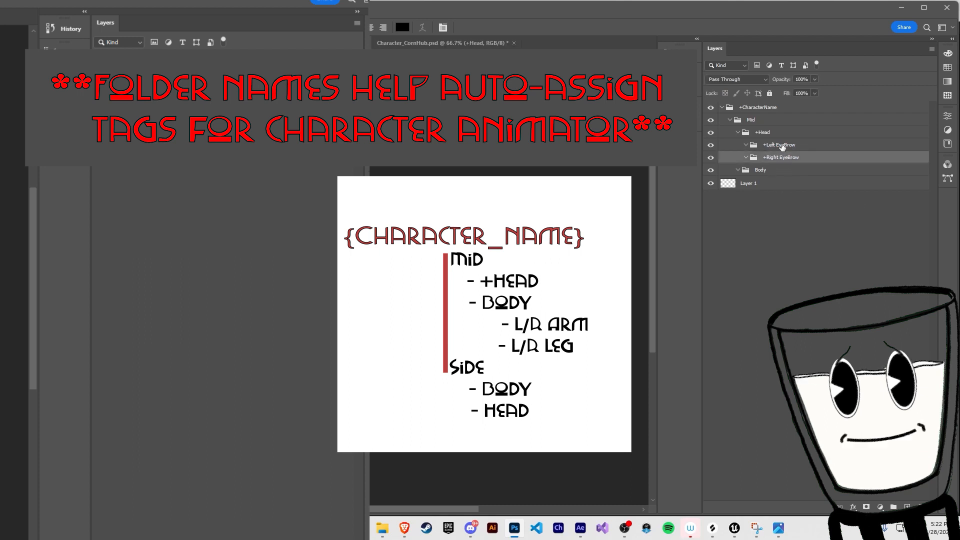
# Step: Duplicate the two eyebrow groups within +Head and rename the copies +Left Eye and +Right Eye
pyautogui.keyDown('shift'); pyautogui.click(771, 146); pyautogui.keyUp('shift')
pyautogui.hotkey('ctrl', 'c')
pyautogui.click(769, 135)
pyautogui.hotkey('ctrl', 'v')
pyautogui.moveTo(771, 136); pyautogui.dragTo(781, 159)
pyautogui.doubleClick(795, 170)
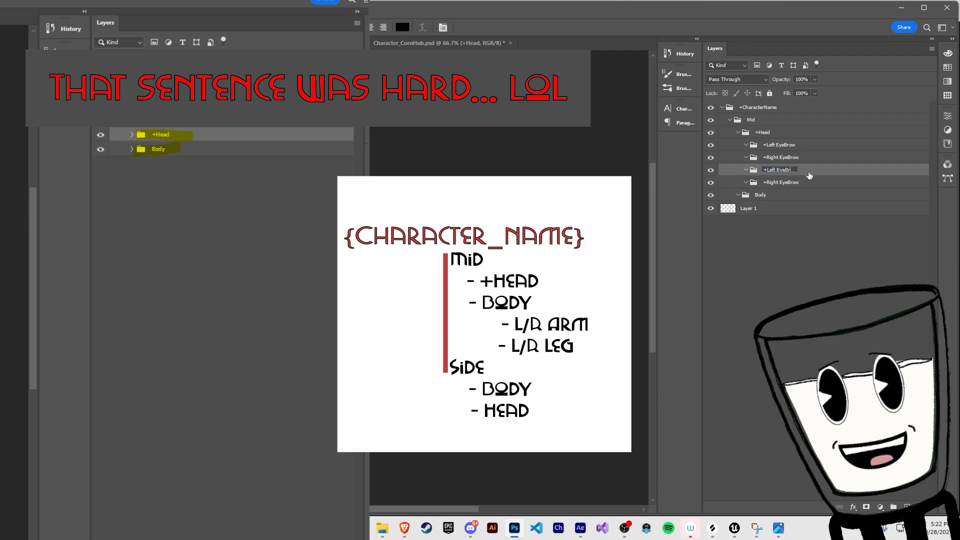
pyautogui.press('BackSpace')
pyautogui.press('BackSpace')
pyautogui.press('Tab')
pyautogui.press('BackSpace')
pyautogui.press('Return')
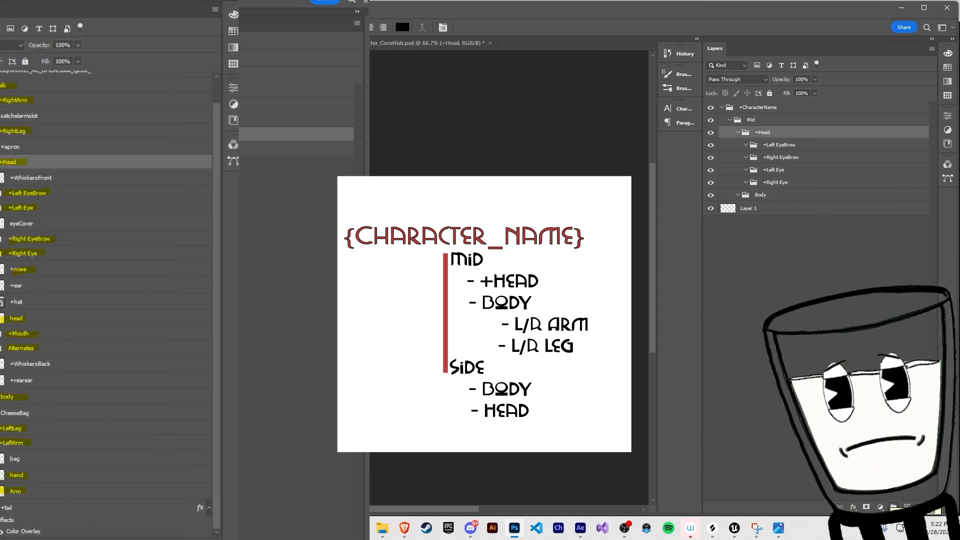
# Step: Add a group named +Mouth inside the +Head group, above the eyebrow groups
pyautogui.click(894, 507)
pyautogui.moveTo(773, 133); pyautogui.dragTo(773, 148)
pyautogui.doubleClick(773, 146)
pyautogui.write('+')
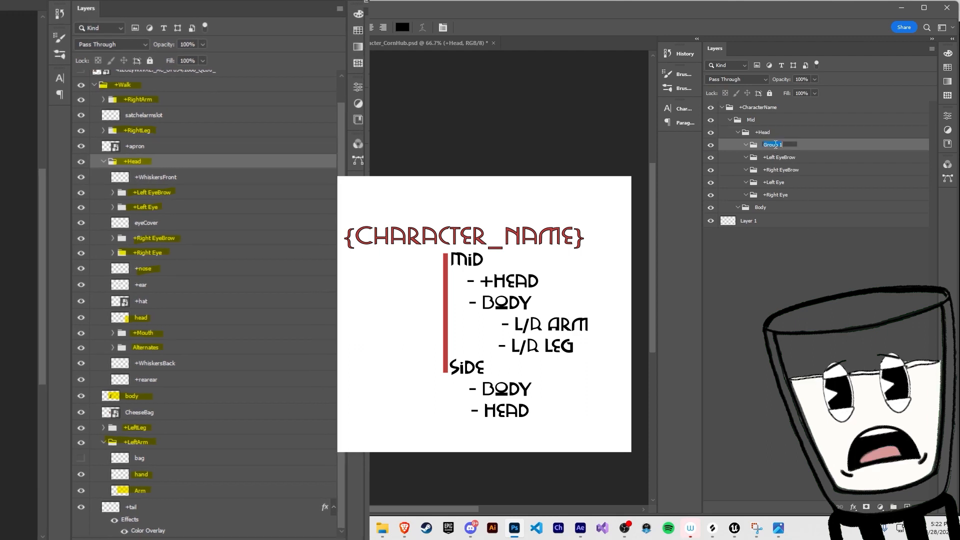
pyautogui.write('Mouth')
pyautogui.press('Return')
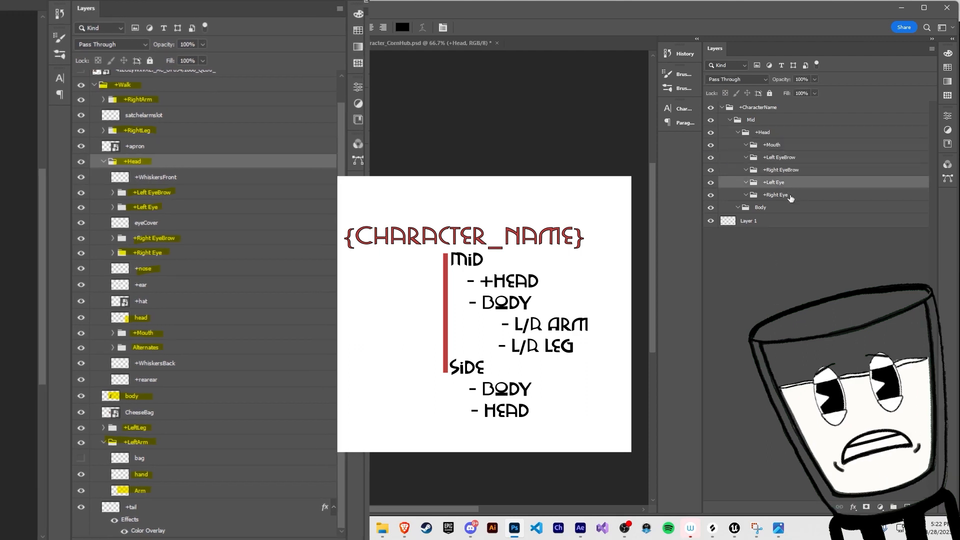
# Step: Create four new groups and move them all inside the Body group
pyautogui.click(781, 209)
pyautogui.click(894, 507)
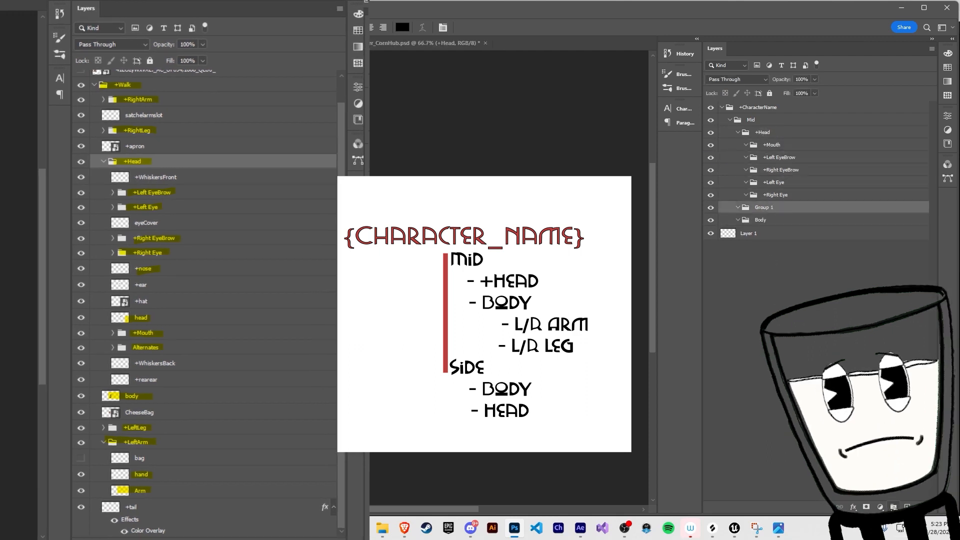
pyautogui.click(893, 507)
pyautogui.click(894, 507)
pyautogui.click(894, 507)
pyautogui.keyDown('shift'); pyautogui.click(775, 247); pyautogui.keyUp('shift')
pyautogui.click(777, 247)
pyautogui.click(787, 208)
pyautogui.keyDown('shift'); pyautogui.click(775, 244); pyautogui.keyUp('shift')
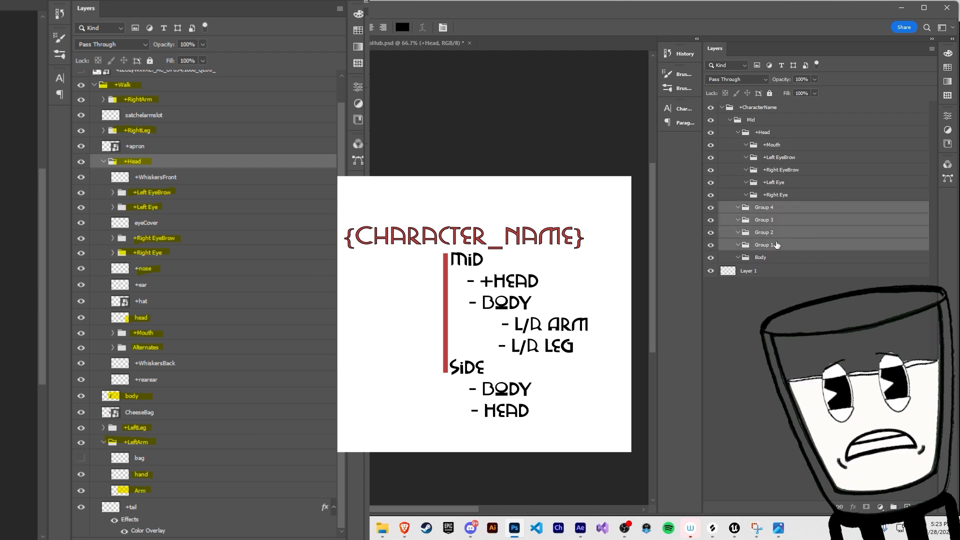
pyautogui.moveTo(776, 244); pyautogui.dragTo(775, 257)
# Step: Name the four groups inside Body +Left Arm, +Right Arm, +Left Leg and +Right Leg
pyautogui.doubleClick(774, 220)
pyautogui.write('+Left A')
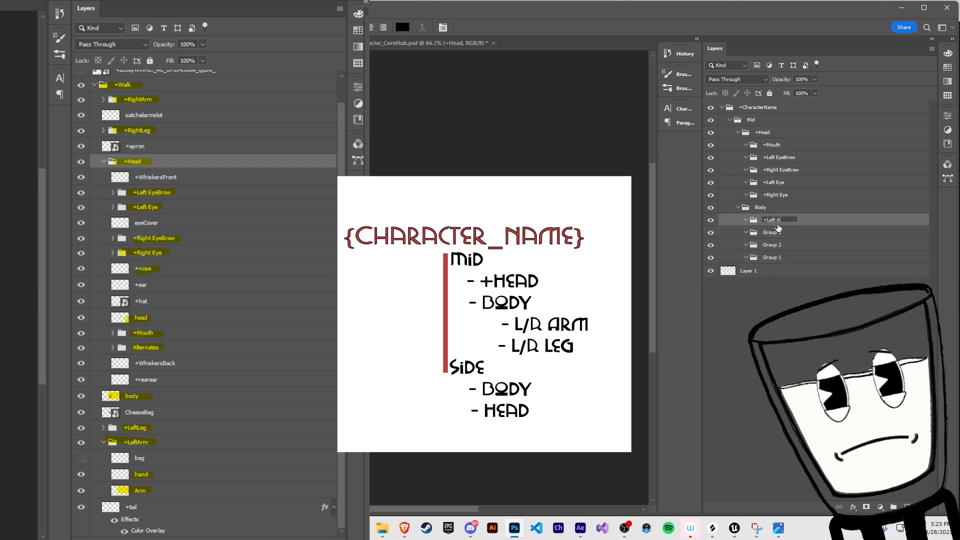
pyautogui.write('rm')
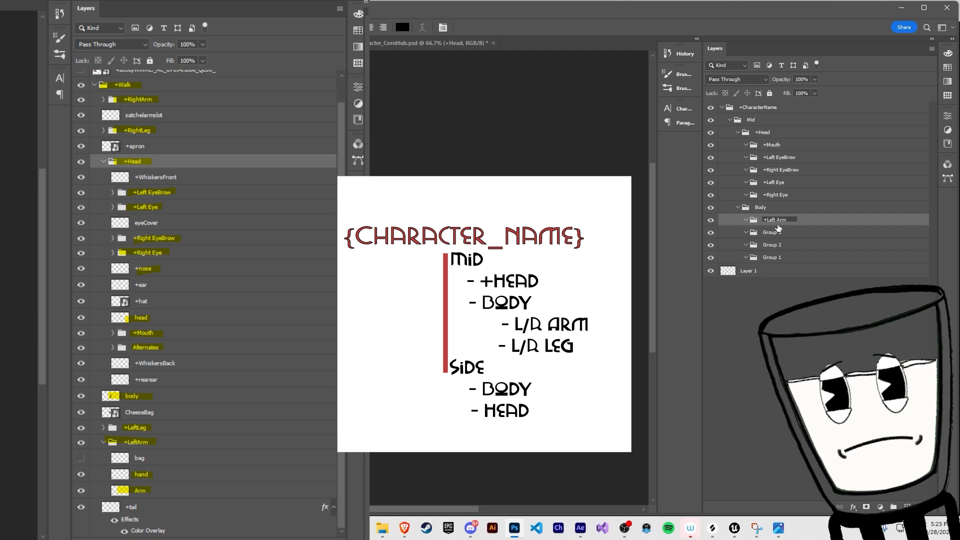
pyautogui.doubleClick(780, 232)
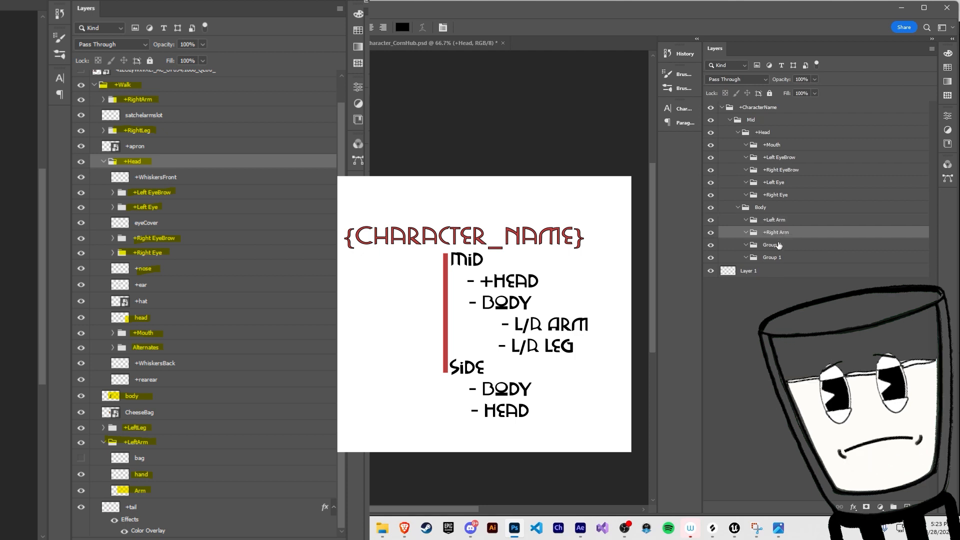
pyautogui.doubleClick(779, 245)
pyautogui.write('+Left Leg')
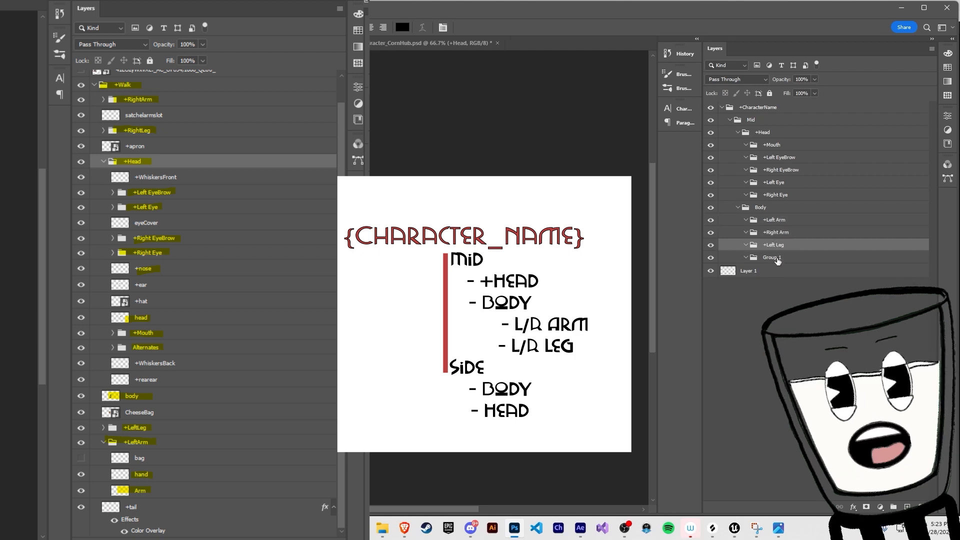
pyautogui.doubleClick(777, 258)
pyautogui.write('+Right Leg')
pyautogui.press('Return')
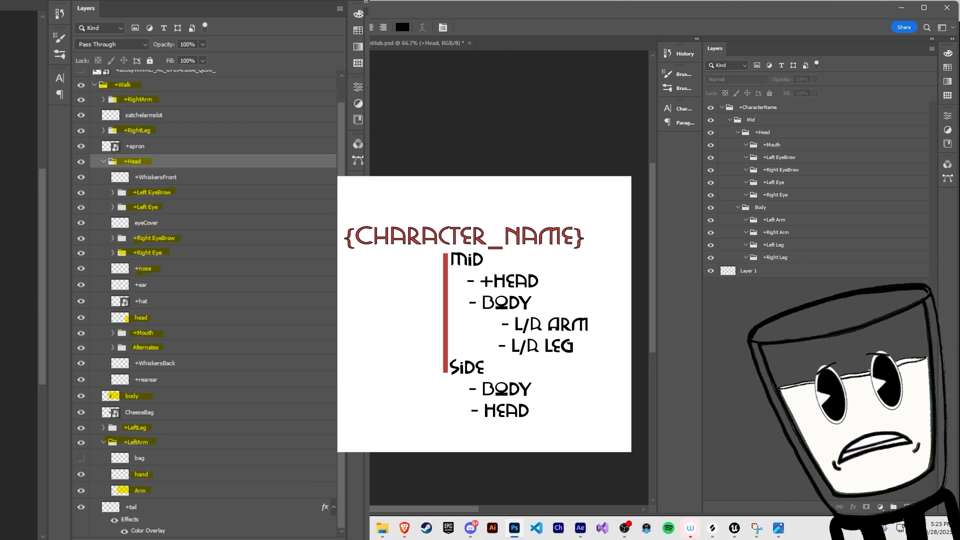
# Step: Move Layer 1 into the Body group and rename it body
pyautogui.moveTo(758, 245); pyautogui.dragTo(770, 209)
pyautogui.write('body')
pyautogui.click(800, 360)
# Step: Move the four arm and leg groups above the body layer within the Body group
pyautogui.click(780, 271)
pyautogui.keyDown('shift'); pyautogui.click(781, 234); pyautogui.keyUp('shift')
pyautogui.doubleClick(781, 234)
pyautogui.click(804, 259)
pyautogui.click(810, 271)
pyautogui.keyDown('shift'); pyautogui.click(813, 234); pyautogui.keyUp('shift')
pyautogui.moveTo(814, 234); pyautogui.dragTo(813, 215)
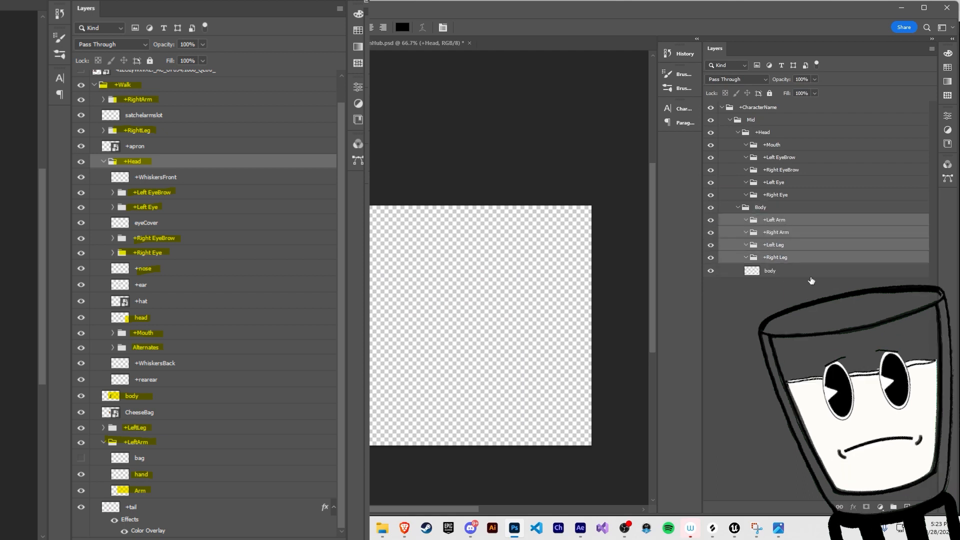
pyautogui.click(809, 272)
pyautogui.click(793, 188)
pyautogui.click(815, 288)
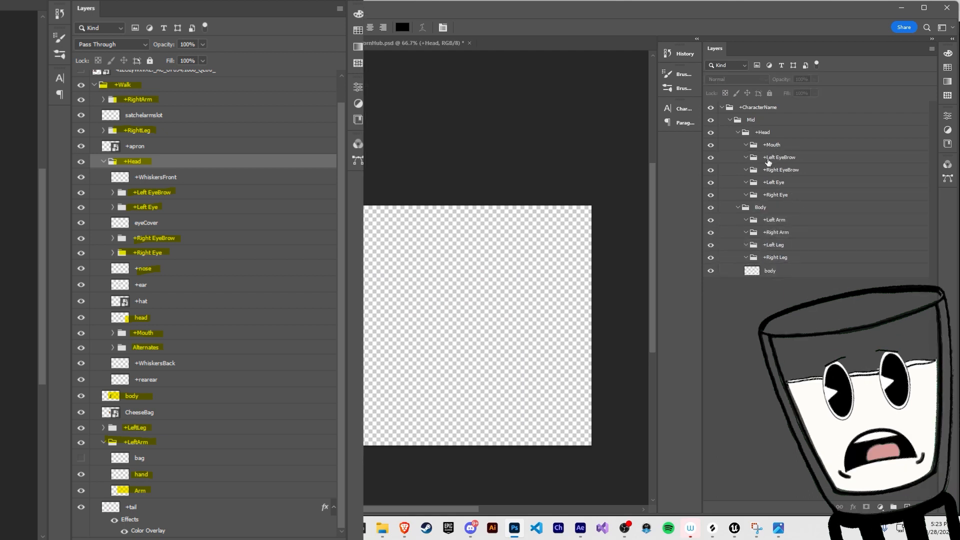
# Step: Reorder the +Head group so the eyebrow and eye groups sit above +Mouth
pyautogui.click(782, 147)
pyautogui.click(775, 195)
pyautogui.keyDown('shift'); pyautogui.click(773, 159); pyautogui.keyUp('shift')
pyautogui.moveTo(774, 158); pyautogui.dragTo(775, 139)
pyautogui.click(810, 286)
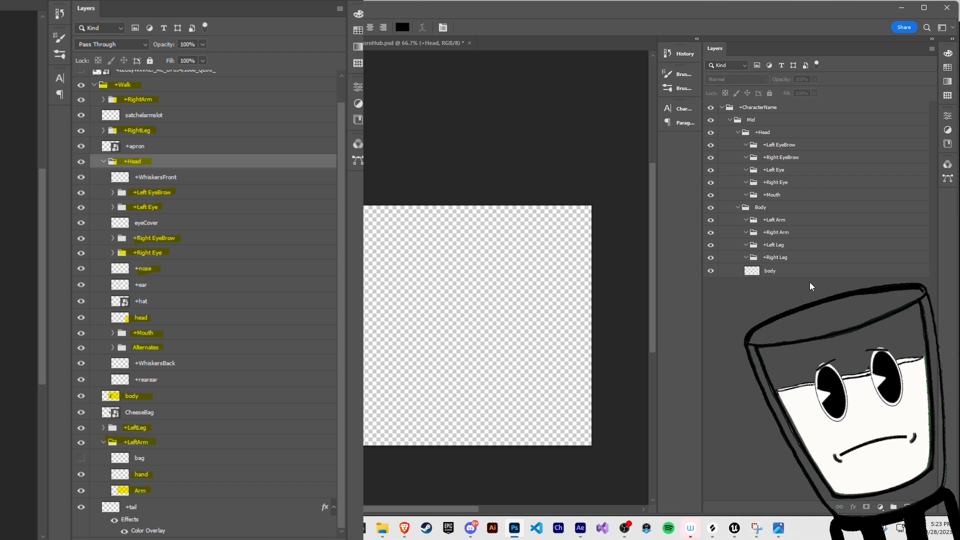
# Step: Paint a solid black cloud-shaped outline and fill on the body layer, and select the +Right Leg group for brushing
pyautogui.click(773, 271)
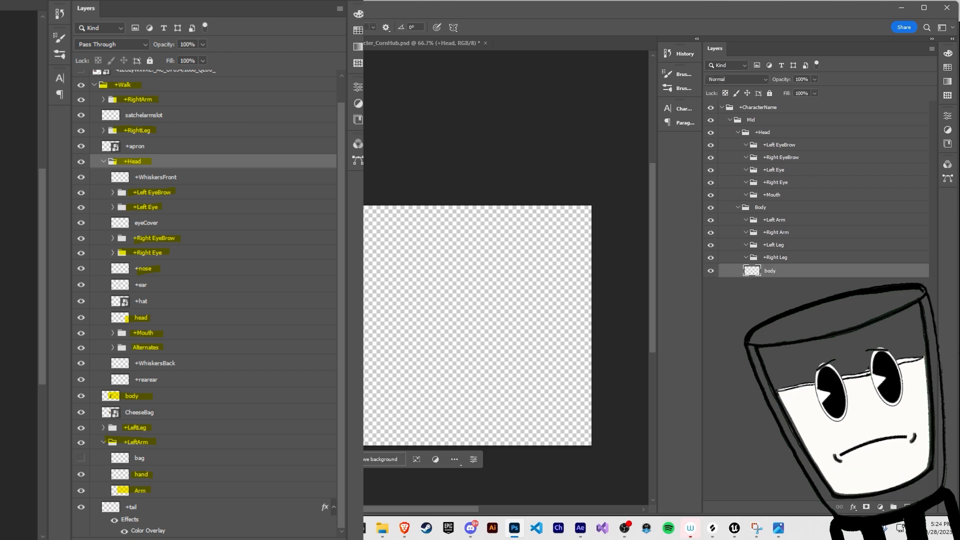
pyautogui.moveTo(367, 302)
pyautogui.mouseDown()
pyautogui.moveTo(365, 289)
pyautogui.moveTo(440, 325)
pyautogui.moveTo(368, 372)
pyautogui.mouseUp()
pyautogui.press('g')
pyautogui.click(390, 334)
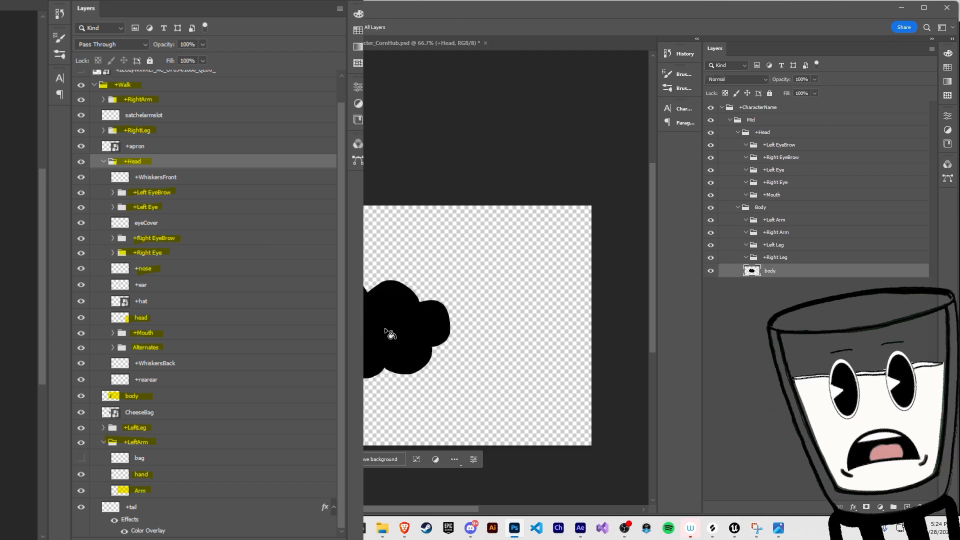
pyautogui.press('b')
pyautogui.click(778, 258)
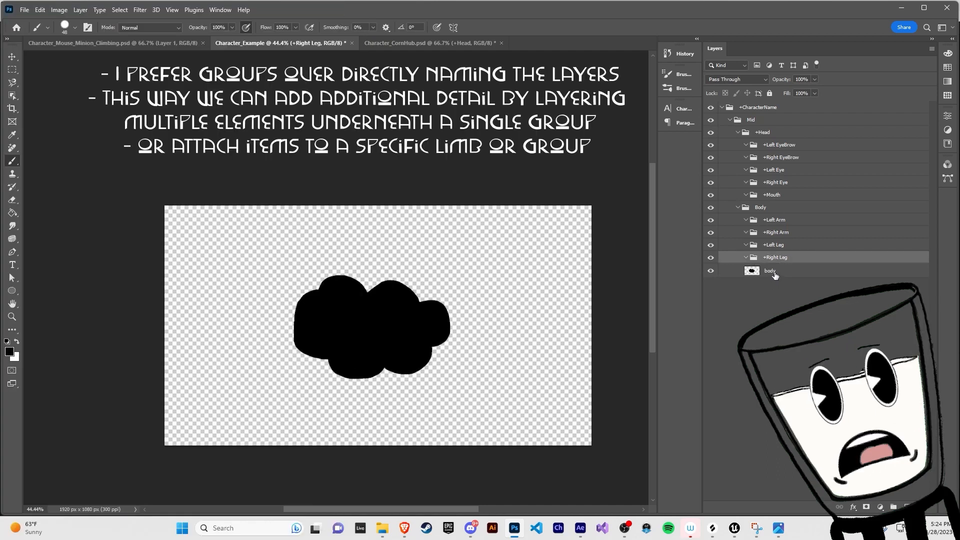
# Step: Move the body layer above the leg groups and add a layer named Leg inside the +Left Leg group
pyautogui.moveTo(775, 272); pyautogui.dragTo(772, 241)
pyautogui.click(770, 259)
pyautogui.hotkey('ctrl', 'shift', 'alt', 'n')
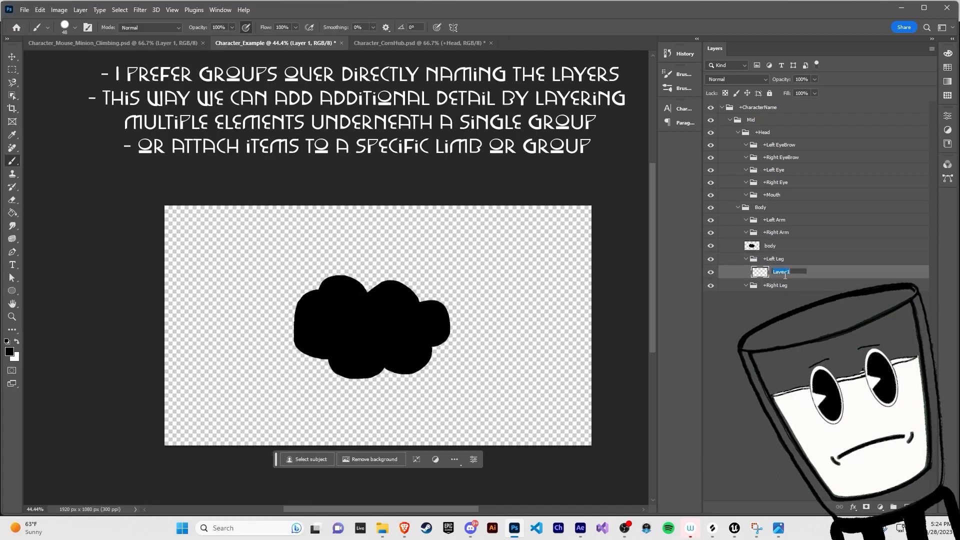
pyautogui.write('Leg')
pyautogui.press('Return')
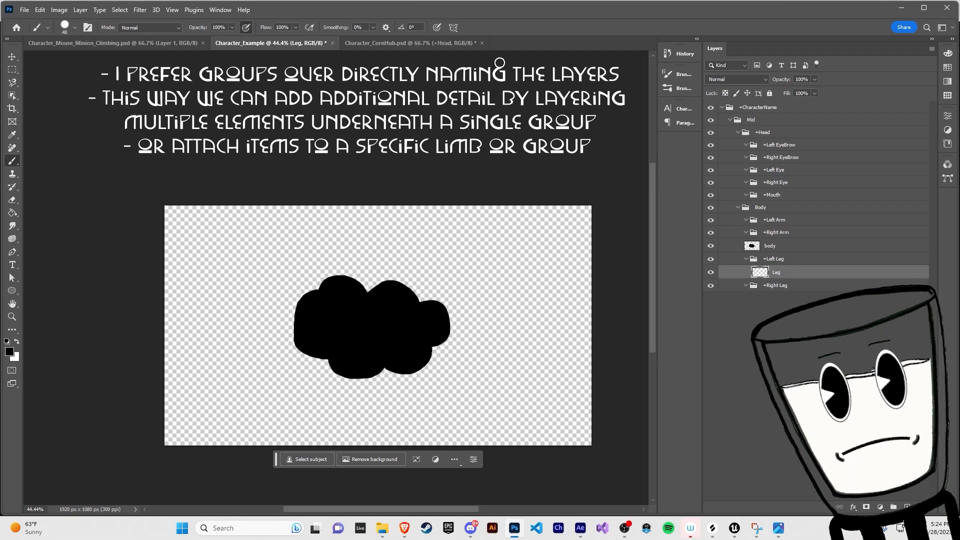
# Step: Paint a red vertical leg beneath the body and copy it into the +Right Leg group, offset horizontally beside the first leg
pyautogui.click(949, 54)
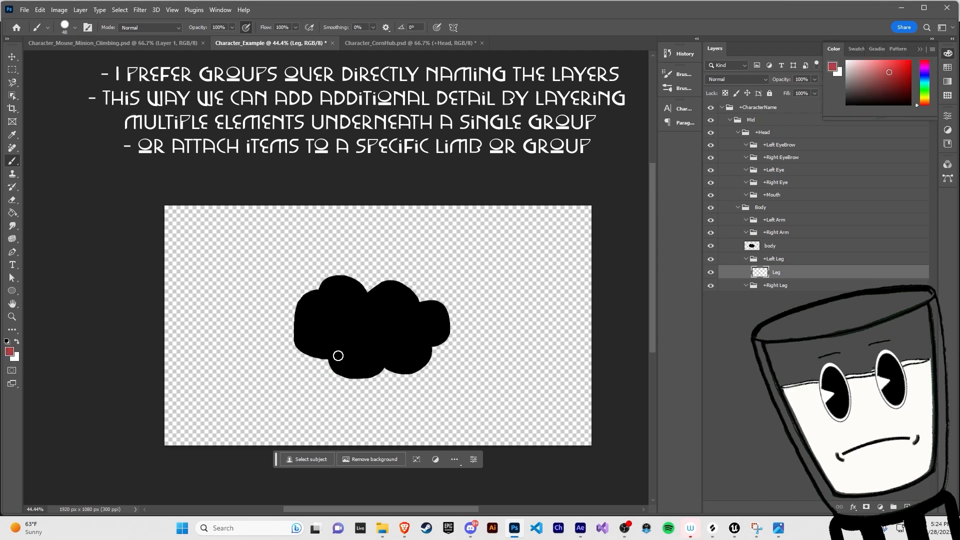
pyautogui.moveTo(331, 365); pyautogui.dragTo(333, 401)
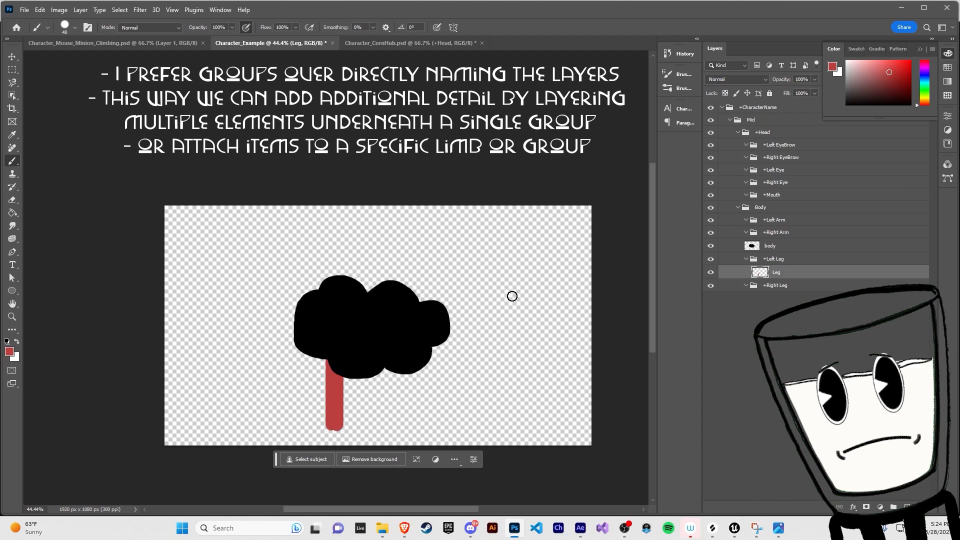
pyautogui.hotkey('ctrl', 'c')
pyautogui.click(805, 285)
pyautogui.hotkey('ctrl', 'v')
pyautogui.moveTo(820, 285); pyautogui.dragTo(818, 299)
pyautogui.hotkey('ctrl', 't')
pyautogui.moveTo(381, 312)
pyautogui.mouseDown()
pyautogui.moveTo(391, 382)
pyautogui.moveTo(392, 374)
pyautogui.mouseUp()
pyautogui.press('Return')
pyautogui.click(809, 274)
# Step: Add a layer named Arm inside the +Right Arm group and set the foreground color to dark green
pyautogui.click(783, 234)
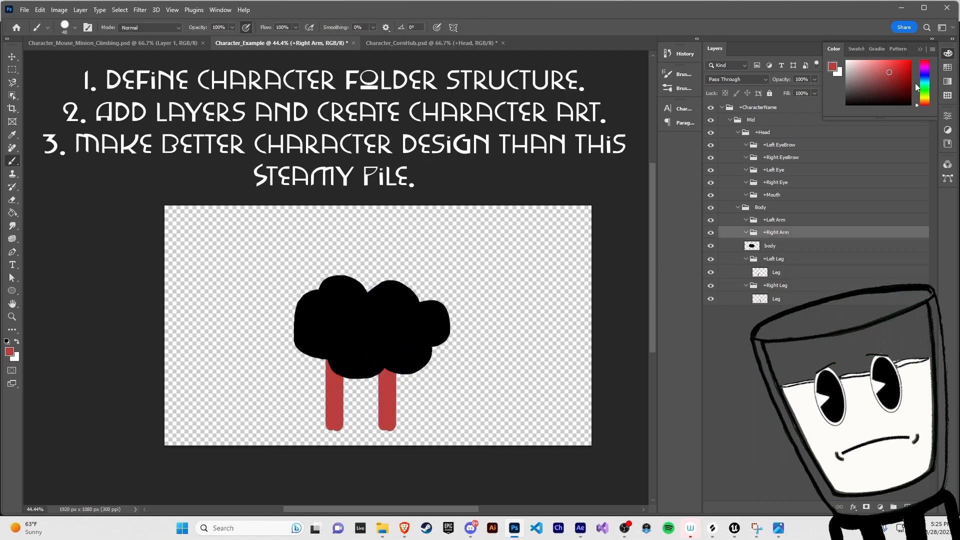
pyautogui.click(925, 86)
pyautogui.click(907, 507)
pyautogui.doubleClick(779, 248)
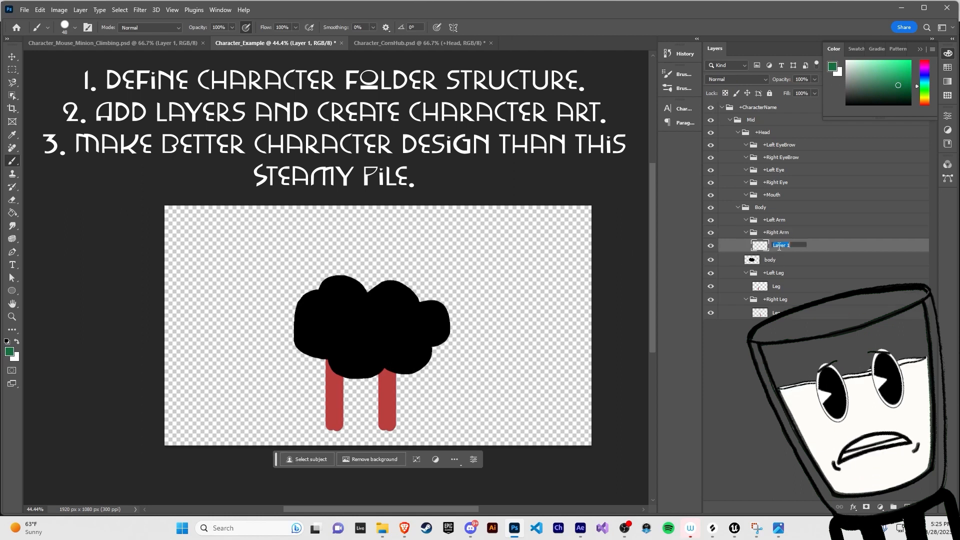
pyautogui.write('Arm')
pyautogui.press('Return')
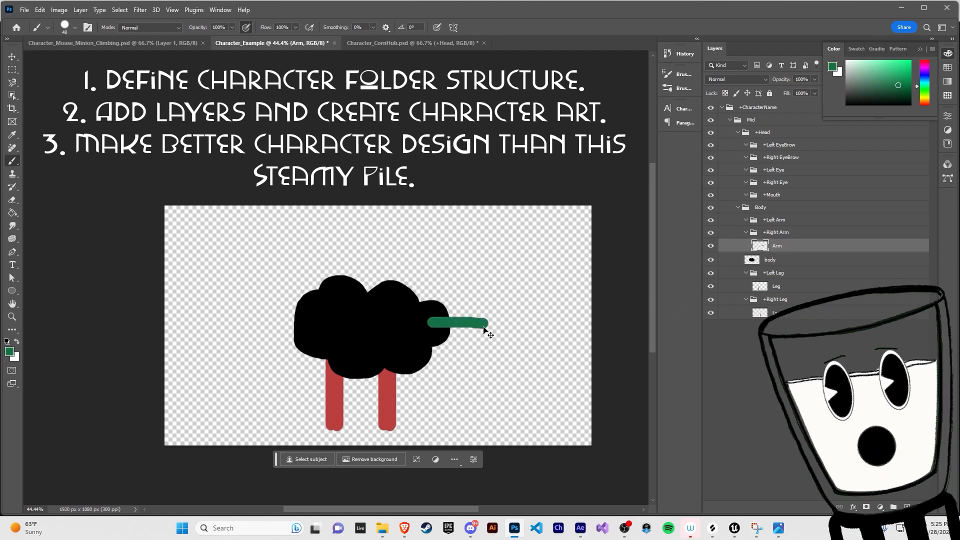
# Step: Undo the thin arm stroke and repaint the green arm as a thicker horizontal bar extending out from the body
pyautogui.hotkey('ctrl', 'z')
pyautogui.moveTo(437, 332)
pyautogui.mouseDown()
pyautogui.moveTo(503, 332)
pyautogui.moveTo(505, 365)
pyautogui.moveTo(535, 338)
pyautogui.mouseUp()
pyautogui.hotkey('ctrl', 'z')
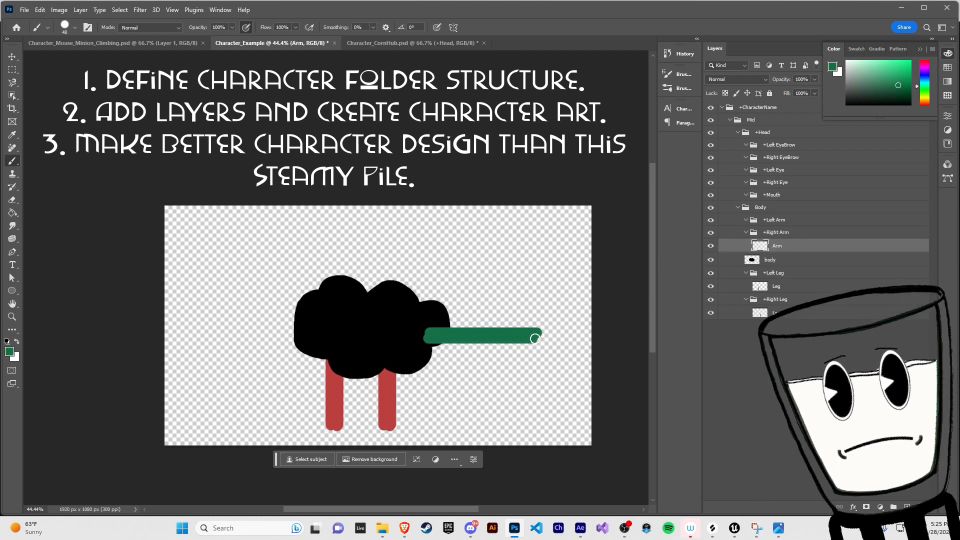
pyautogui.moveTo(434, 341); pyautogui.dragTo(535, 342)
# Step: Move the body layer above the arm groups and copy the green arm into the +Left Arm group, placed on the body's opposite side
pyautogui.moveTo(771, 259)
pyautogui.mouseDown()
pyautogui.moveTo(761, 212)
pyautogui.moveTo(776, 247)
pyautogui.mouseUp()
pyautogui.click(780, 258)
pyautogui.hotkey('ctrl', 'c')
pyautogui.click(779, 234)
pyautogui.hotkey('ctrl', 'v')
pyautogui.hotkey('ctrl', 't')
pyautogui.moveTo(389, 330)
pyautogui.mouseDown()
pyautogui.moveTo(261, 332)
pyautogui.moveTo(278, 331)
pyautogui.mouseUp()
pyautogui.press('Return')
# Step: Add a layer named EyeBrow inside the +Left EyeBrow group and paint a white arched eyebrow on it
pyautogui.press('b')
pyautogui.click(778, 145)
pyautogui.hotkey('ctrl', 'shift', 'alt', 'n')
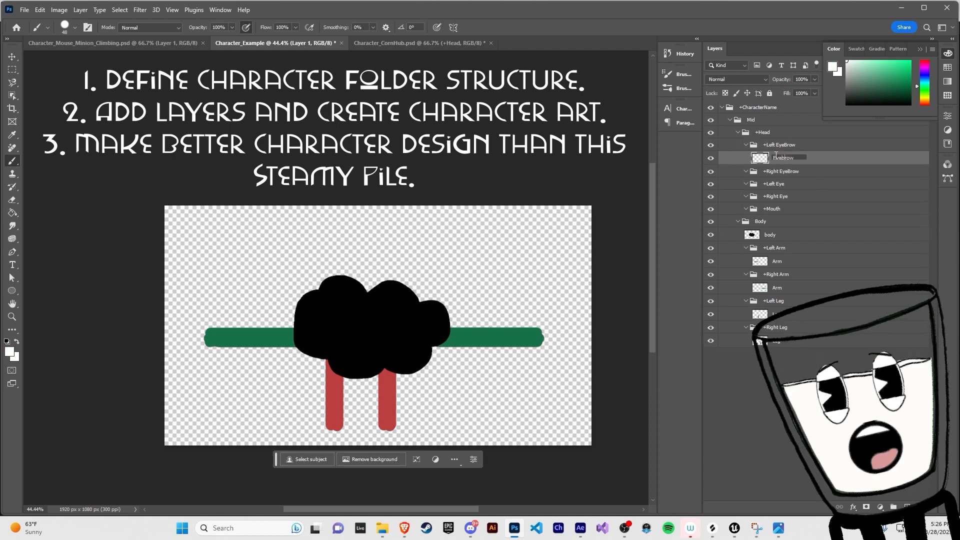
pyautogui.press('Return')
# Step: Copy the eyebrow into the +Right EyeBrow group and place it level with the first one across the face
pyautogui.click(781, 172)
pyautogui.hotkey('ctrl', 'v')
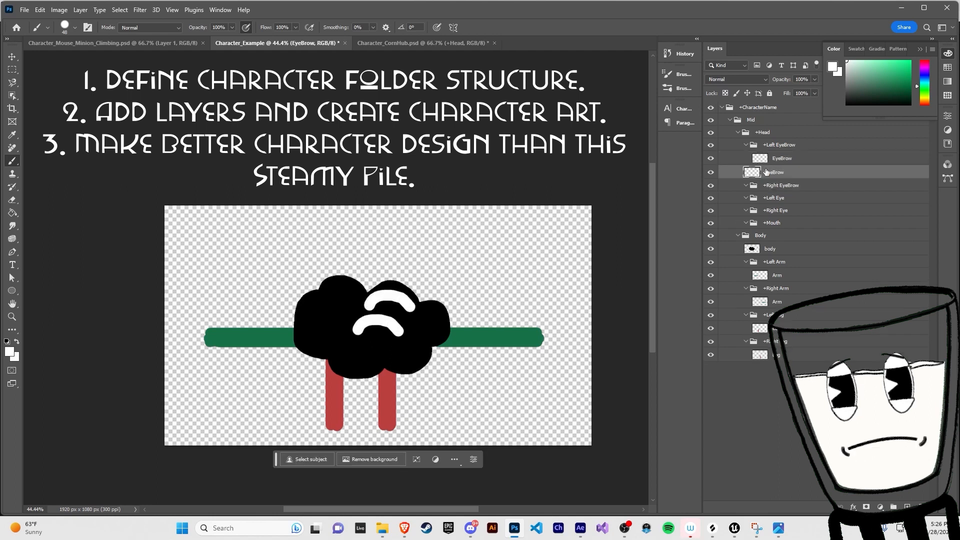
pyautogui.moveTo(802, 173); pyautogui.dragTo(787, 184)
pyautogui.hotkey('ctrl', 't')
pyautogui.moveTo(384, 324); pyautogui.dragTo(338, 299)
pyautogui.press('Return')
# Step: Add a layer named Eye inside the +Left Eye group and paint a white eye under the eyebrow
pyautogui.click(774, 198)
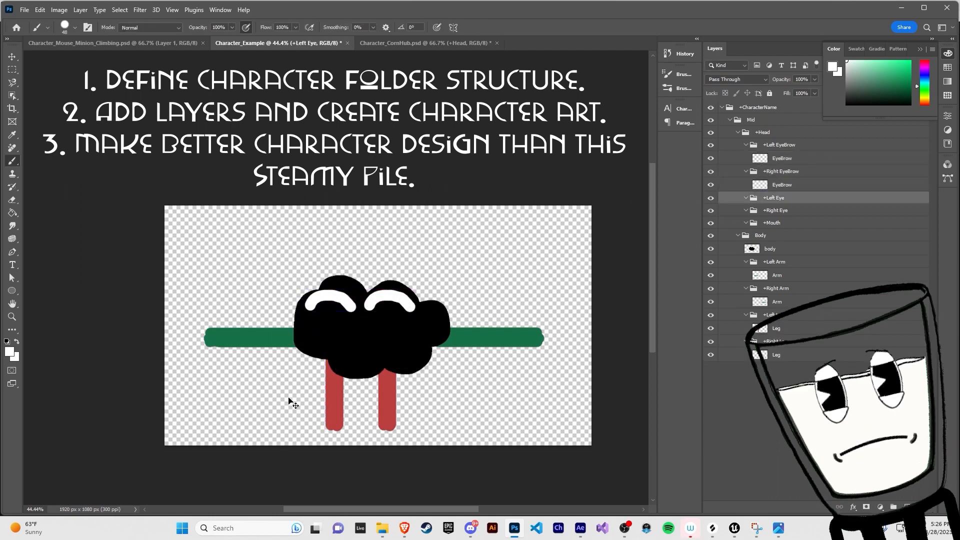
pyautogui.click(907, 507)
pyautogui.click(779, 213)
pyautogui.write('Eye')
pyautogui.press('Return')
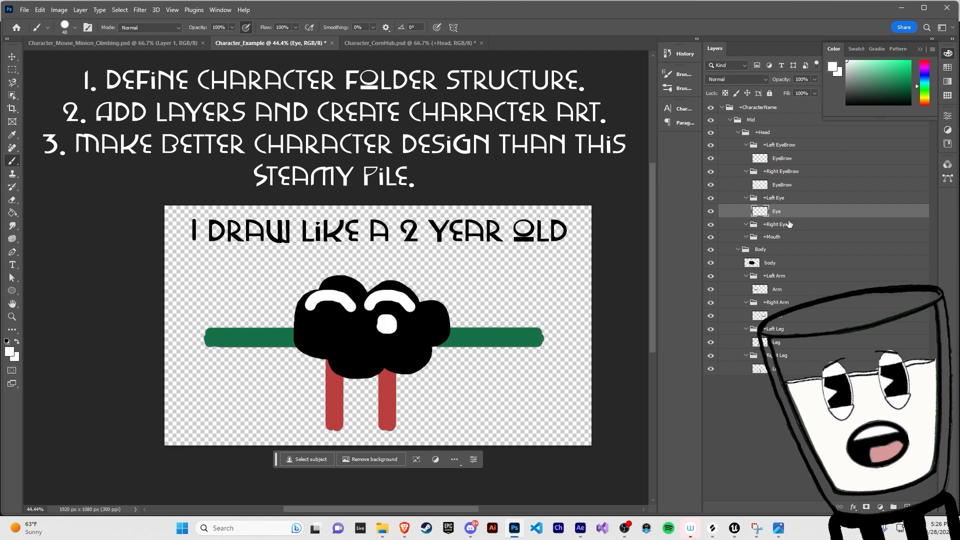
# Step: Add a layer named +Pupil above the Eye layer and dab a black pupil on the eye with a smaller brush
pyautogui.click(907, 507)
pyautogui.doubleClick(783, 213)
pyautogui.write('+Pupil')
pyautogui.press('Return')
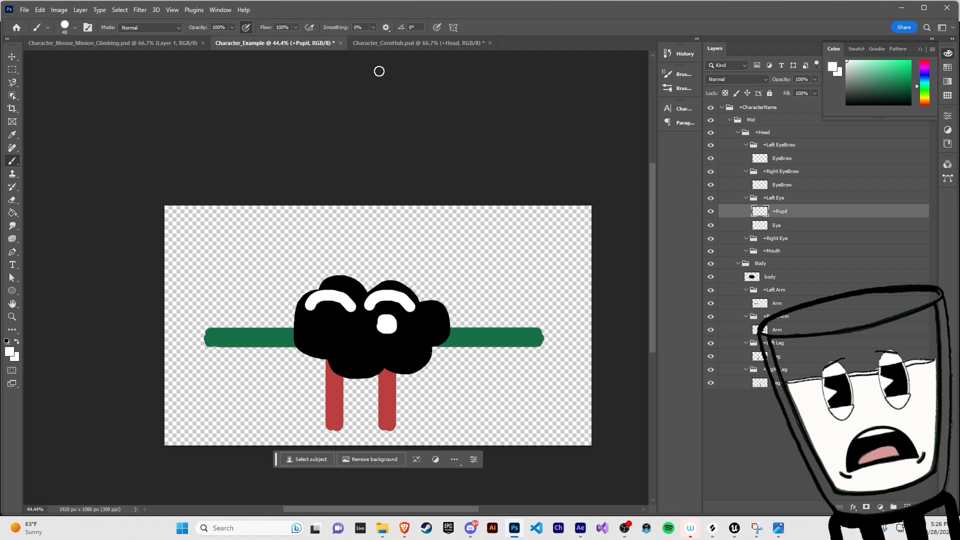
pyautogui.click(65, 27)
pyautogui.moveTo(67, 59); pyautogui.dragTo(51, 63)
pyautogui.press('Return')
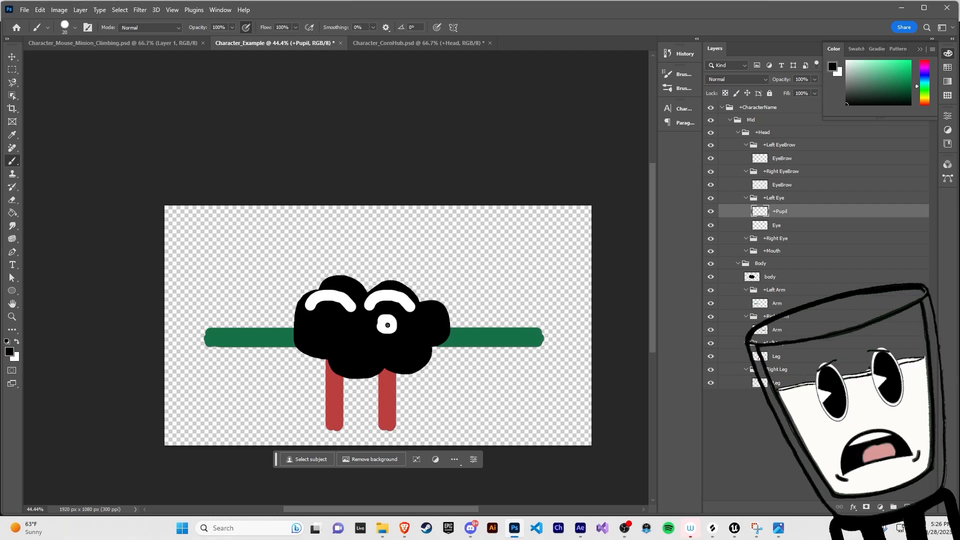
# Step: Copy the +Pupil and Eye layers into the +Right Eye group and place them under the other eyebrow
pyautogui.keyDown('shift'); pyautogui.click(811, 225); pyautogui.keyUp('shift')
pyautogui.hotkey('ctrl', 'c')
pyautogui.click(783, 242)
pyautogui.hotkey('ctrl', 'v')
pyautogui.moveTo(778, 256); pyautogui.dragTo(778, 267)
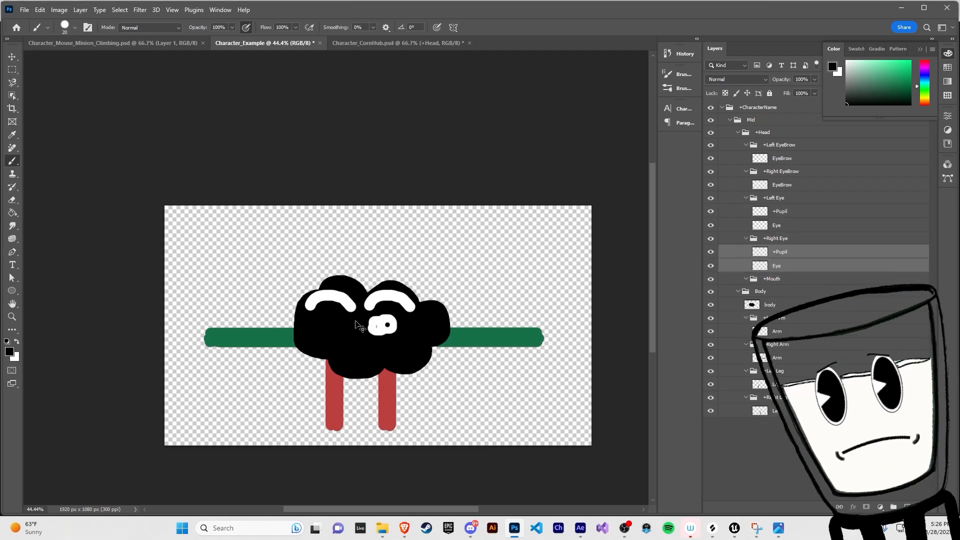
pyautogui.hotkey('ctrl', 't')
pyautogui.moveTo(375, 326); pyautogui.dragTo(331, 326)
pyautogui.click(498, 29)
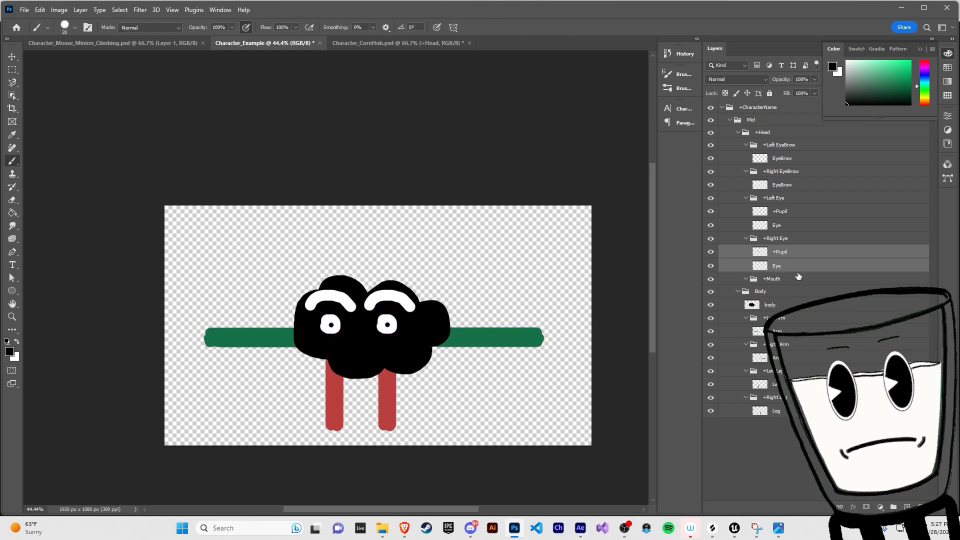
# Step: Select the +Mouth group and save the file as Character_Example.psd
pyautogui.click(798, 278)
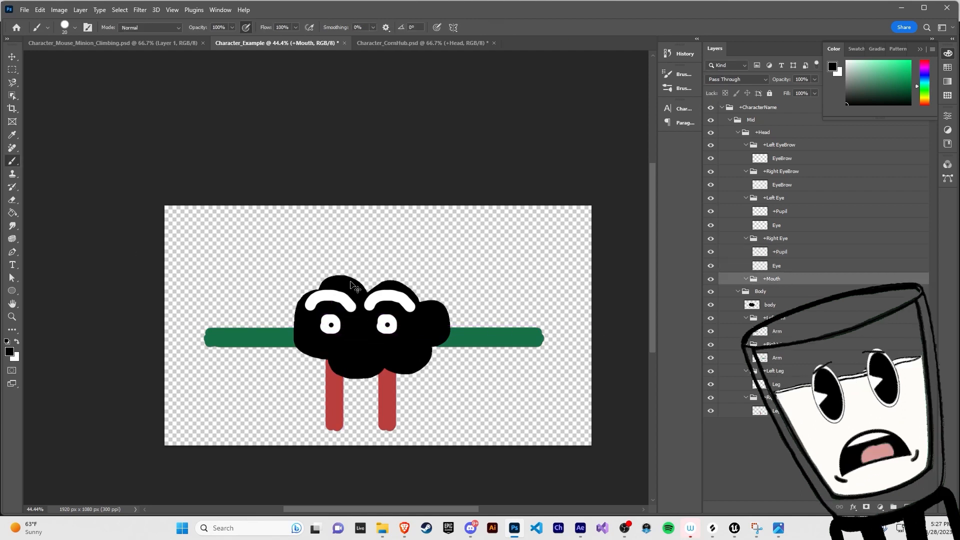
pyautogui.hotkey('ctrl', 's')
pyautogui.click(319, 386)
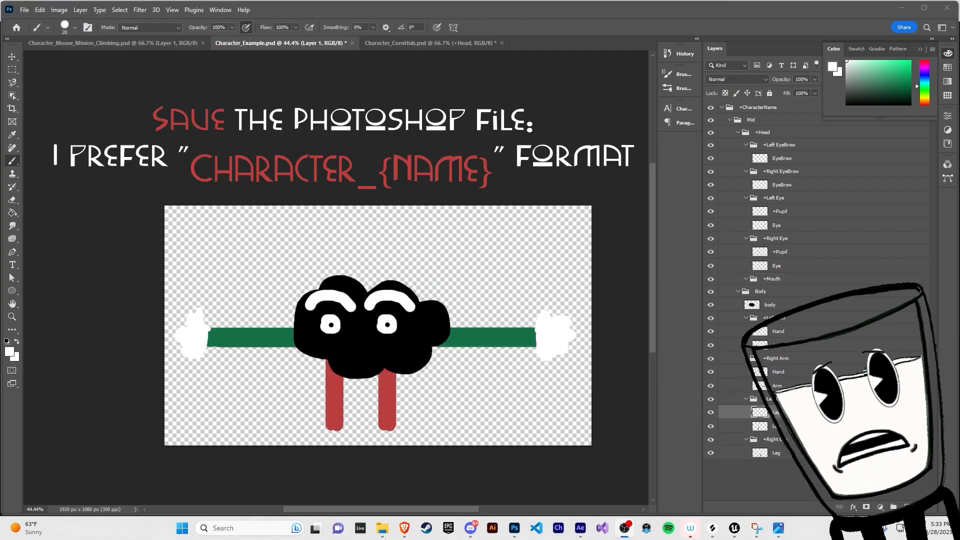
# Step: Name the new layer in the +Left Leg group Foot and draw a purple-filled shoe at the end of a leg
pyautogui.write('Foot')
pyautogui.press('Return')
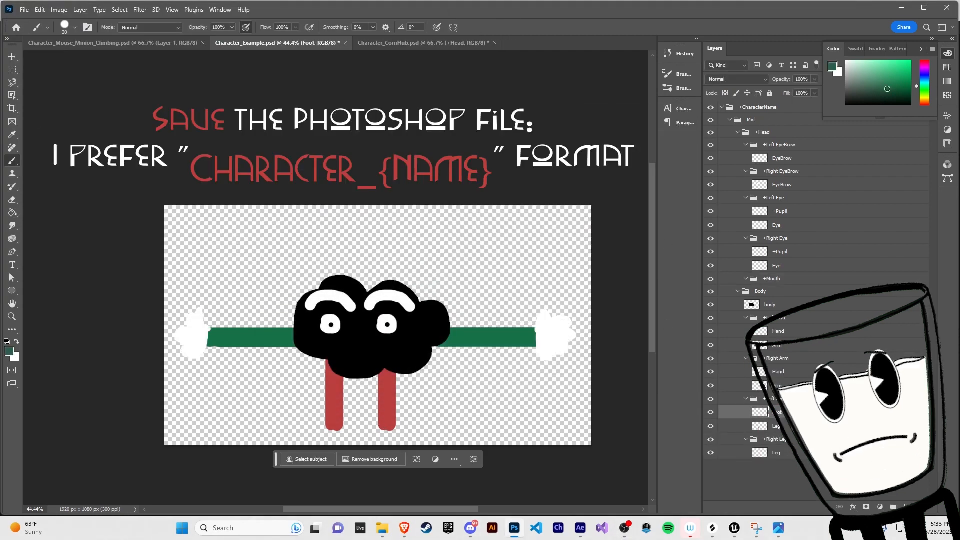
pyautogui.moveTo(925, 86); pyautogui.dragTo(925, 68)
pyautogui.moveTo(384, 434); pyautogui.dragTo(381, 419)
pyautogui.press('g')
pyautogui.click(410, 430)
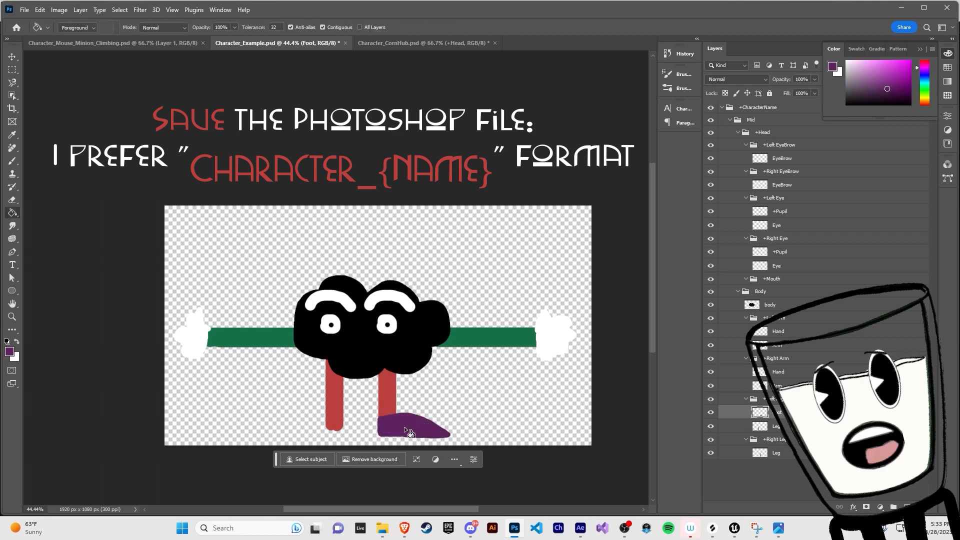
# Step: Copy the Foot layer into the +Right Leg group, flip it horizontally and place it at the end of the other leg
pyautogui.press('b')
pyautogui.hotkey('ctrl', 'c')
pyautogui.click(777, 452)
pyautogui.hotkey('ctrl', 'v')
pyautogui.hotkey('ctrl', 't')
pyautogui.moveTo(375, 335); pyautogui.dragTo(302, 448)
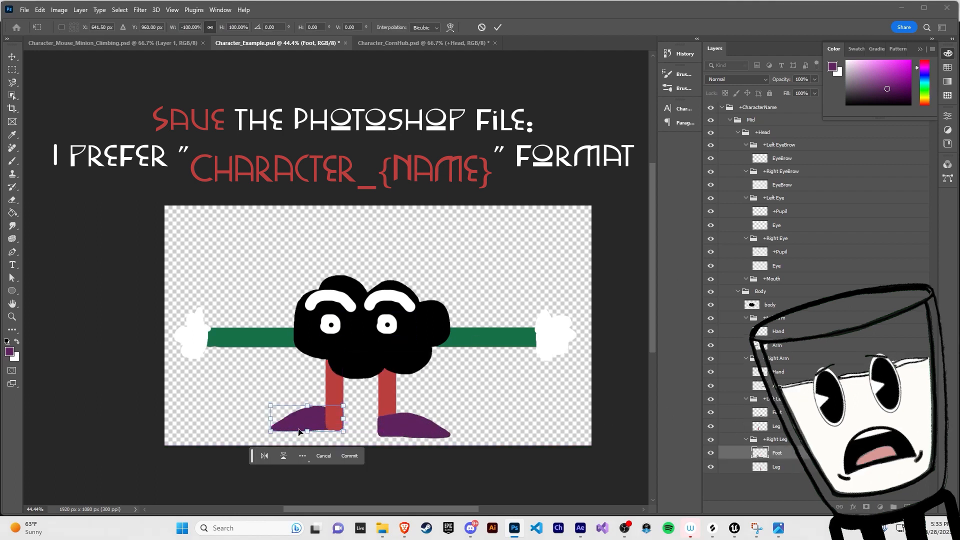
pyautogui.click(262, 462)
pyautogui.press('Return')
pyautogui.press('b')
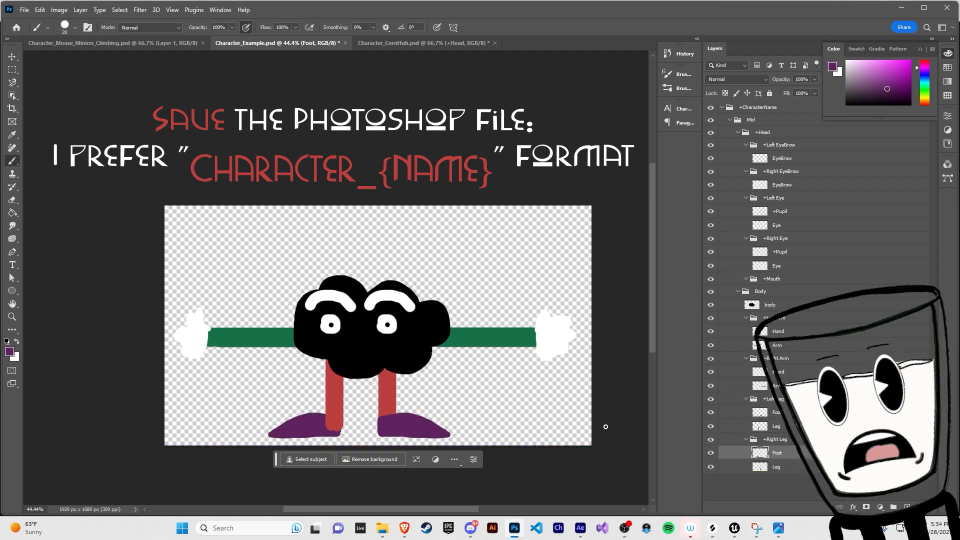
# Step: Adjust the Foot layer in the +Left Leg group with Free Transform so it lines up with its leg
pyautogui.click(776, 412)
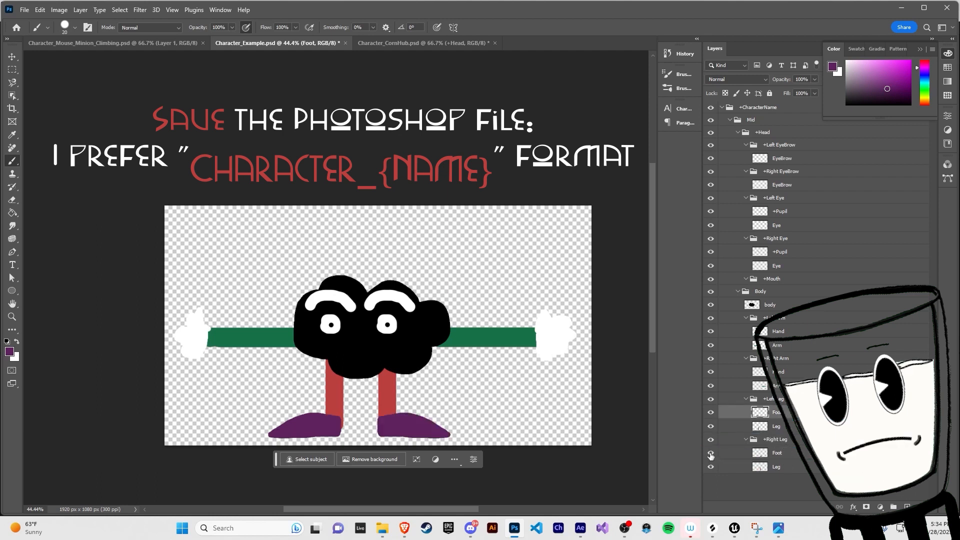
pyautogui.hotkey('ctrl', 't')
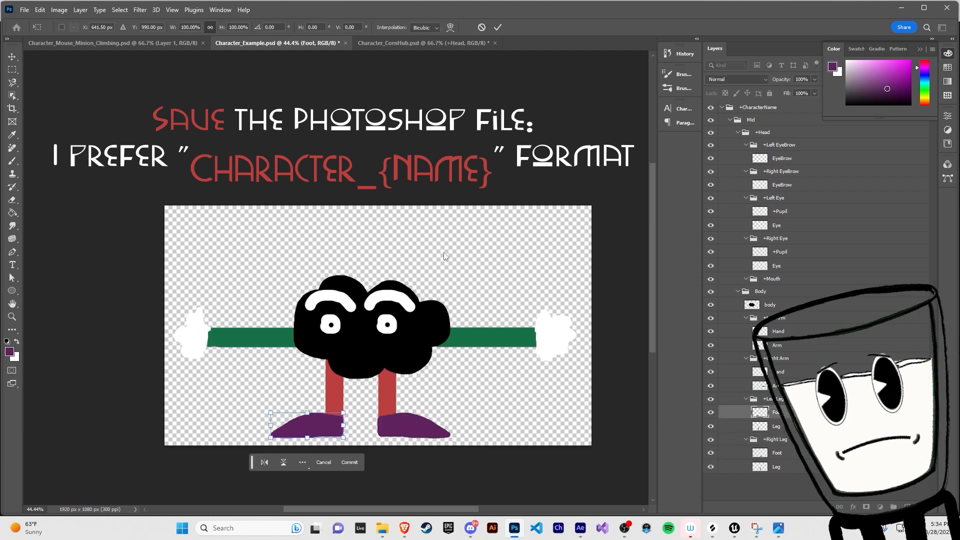
pyautogui.press('Return')
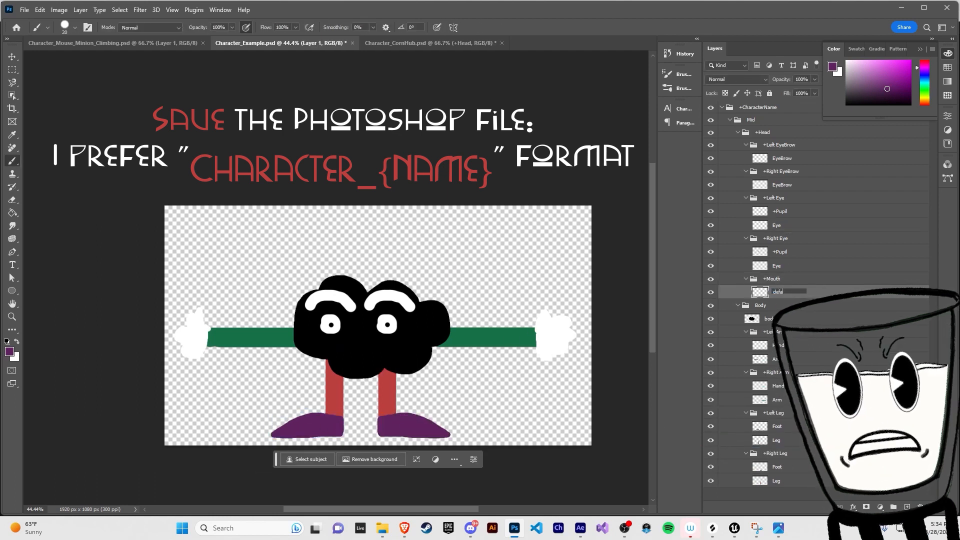
# Step: Paint a dark blue smile on the default layer in the +Mouth group and save the file
pyautogui.click(924, 77)
pyautogui.moveTo(337, 348); pyautogui.dragTo(381, 349)
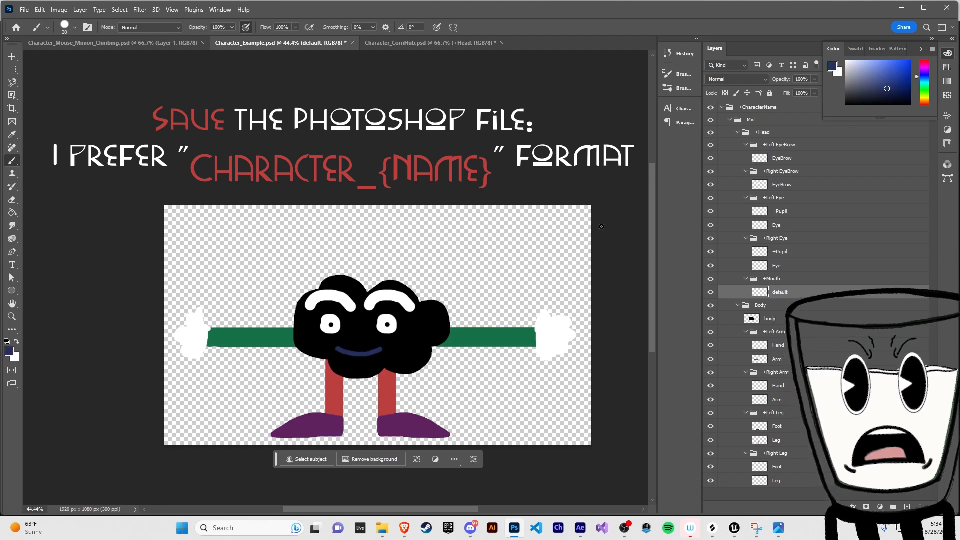
pyautogui.hotkey('ctrl', 's')
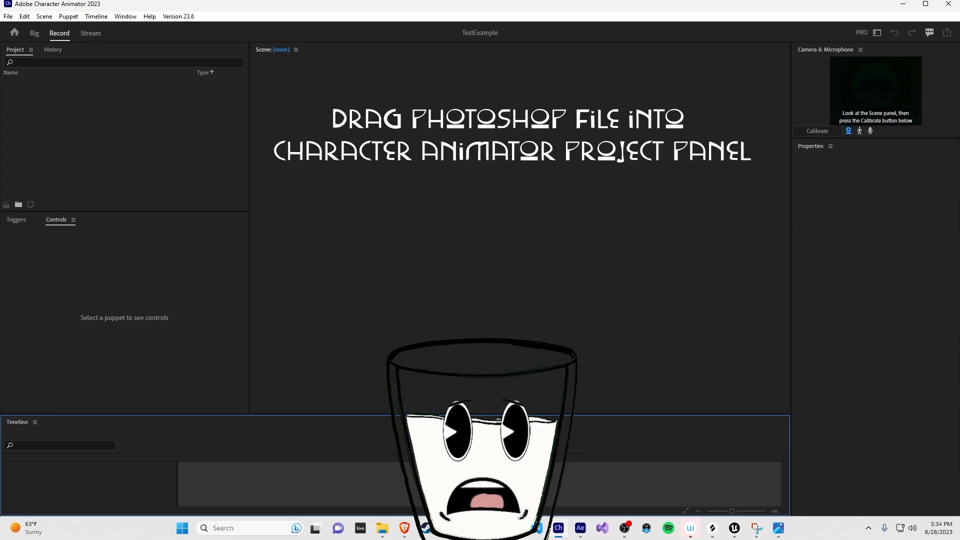
# Step: Switch to Character Animator, import the Character_Example Photoshop file into the project and open the resulting puppet for rigging
pyautogui.moveTo(0, 235); pyautogui.dragTo(420, 84)
pyautogui.click(113, 168)
pyautogui.moveTo(371, 375); pyautogui.dragTo(56, 356)
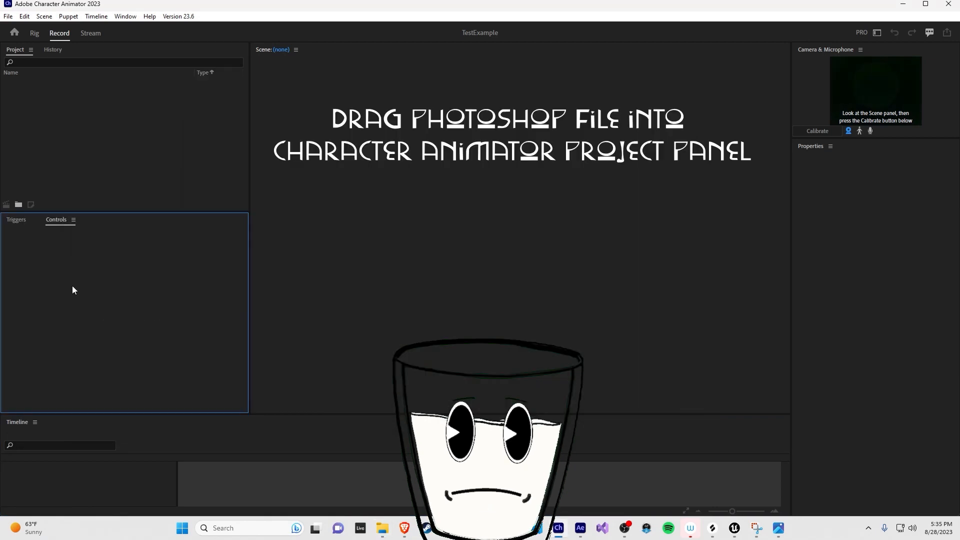
pyautogui.moveTo(72, 290); pyautogui.dragTo(47, 113)
pyautogui.click(58, 181)
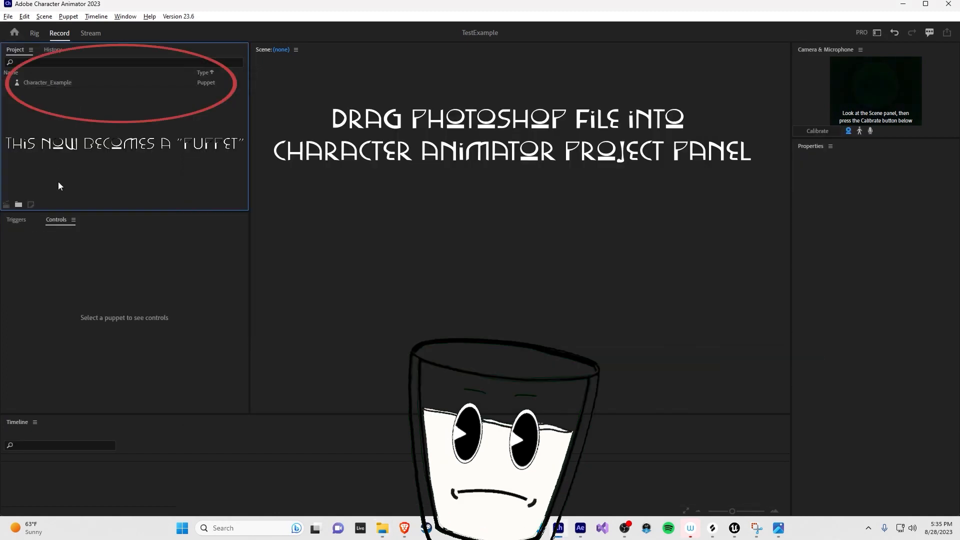
pyautogui.click(77, 82)
pyautogui.doubleClick(77, 83)
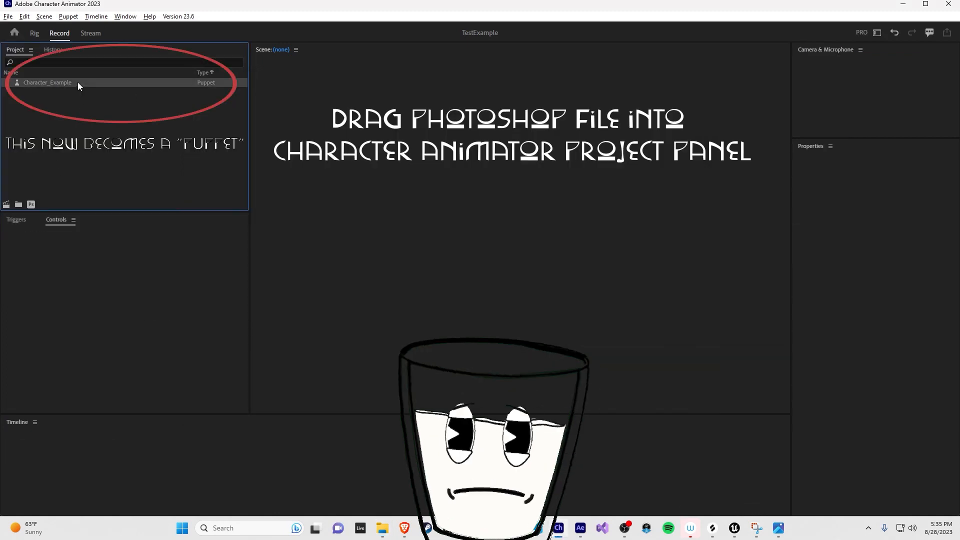
# Step: Inspect which tags are assigned to the Head, Left EyeBrow, Right EyeBrow and eye layers of the puppet
pyautogui.click(253, 122)
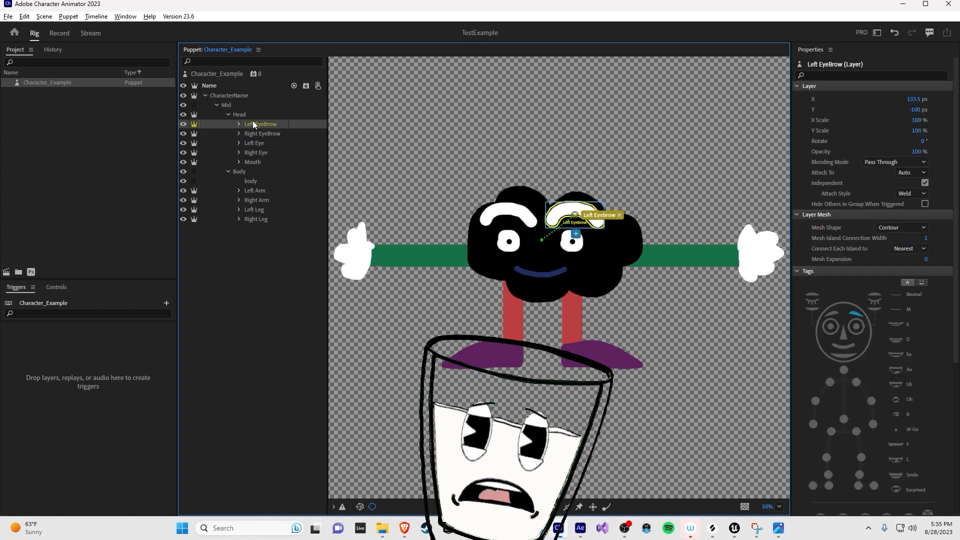
pyautogui.click(252, 116)
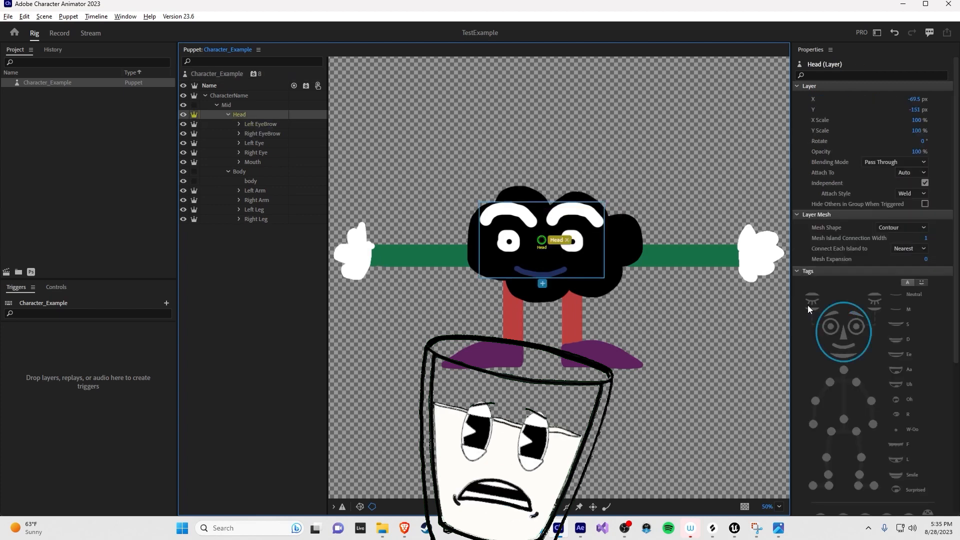
pyautogui.click(266, 124)
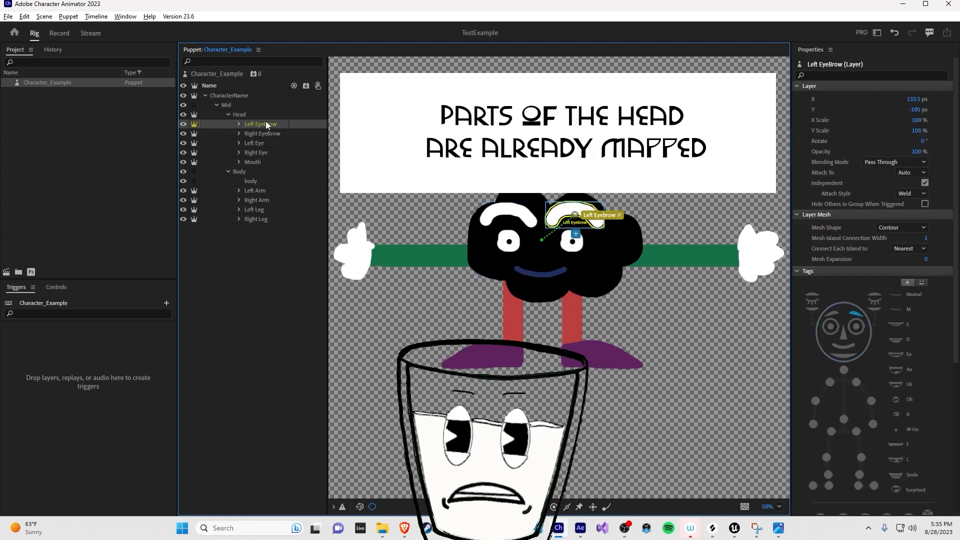
pyautogui.click(265, 135)
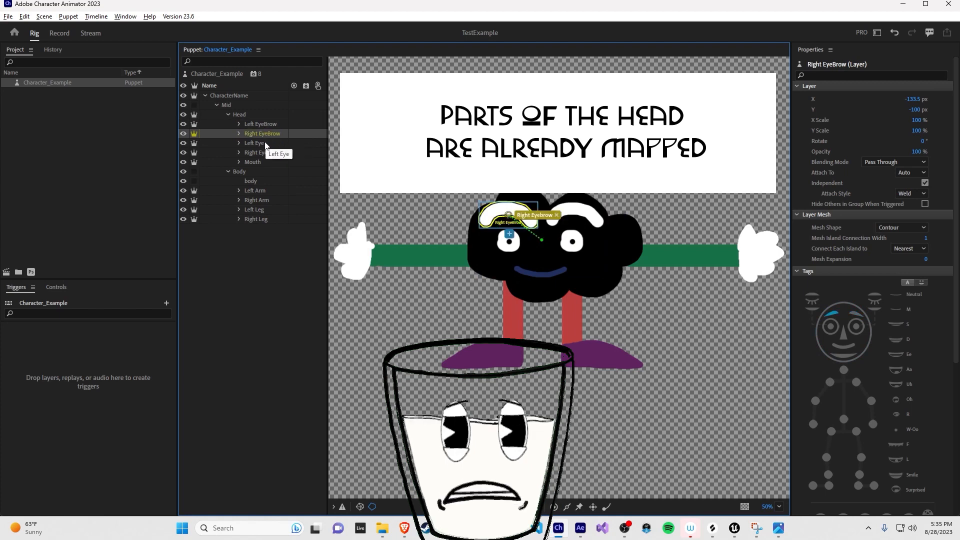
pyautogui.click(265, 143)
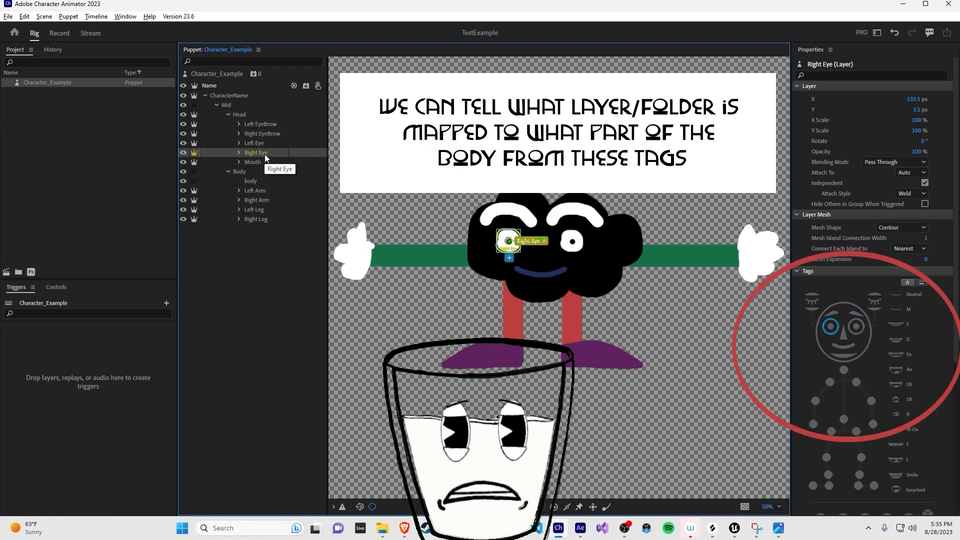
# Step: Inspect which tags are assigned to the Mouth layer, the Body group and the body layer inside it
pyautogui.click(262, 162)
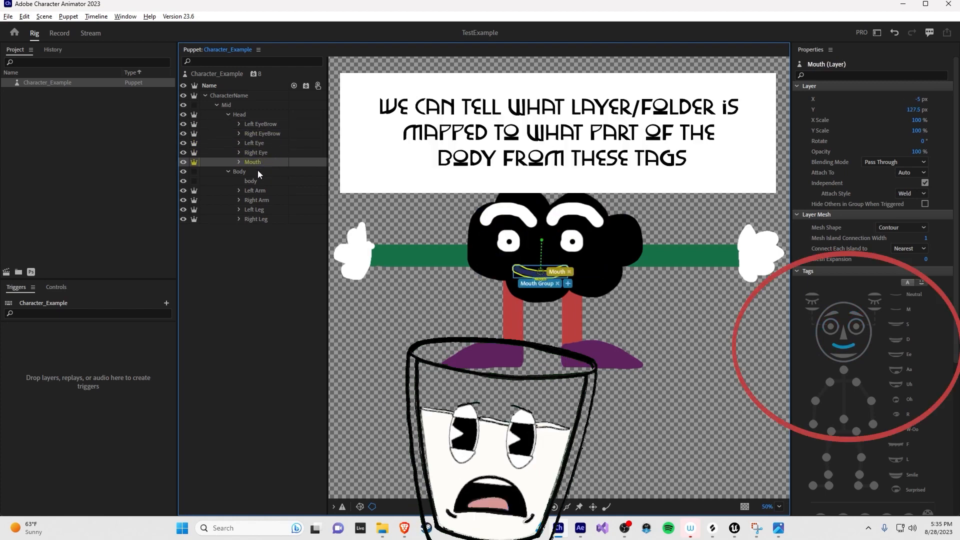
pyautogui.click(254, 173)
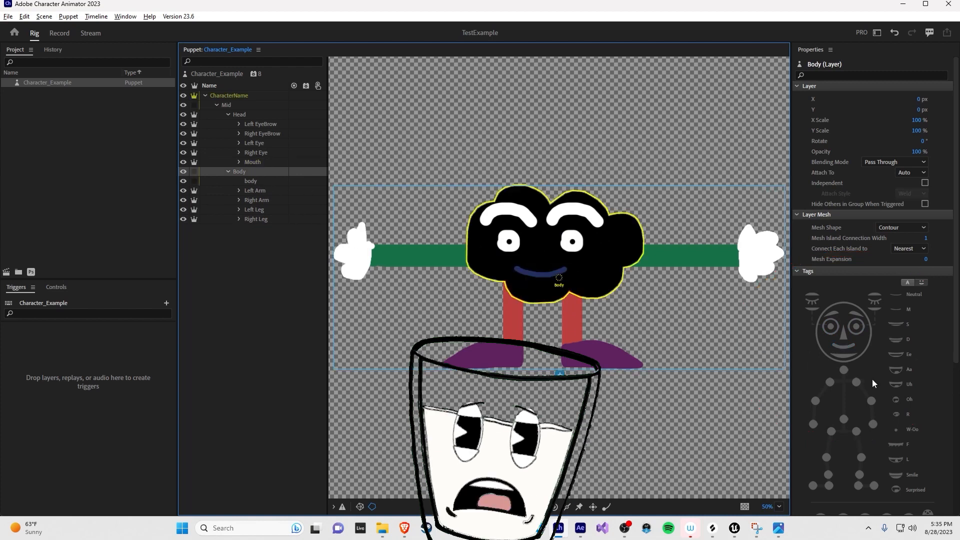
pyautogui.click(254, 181)
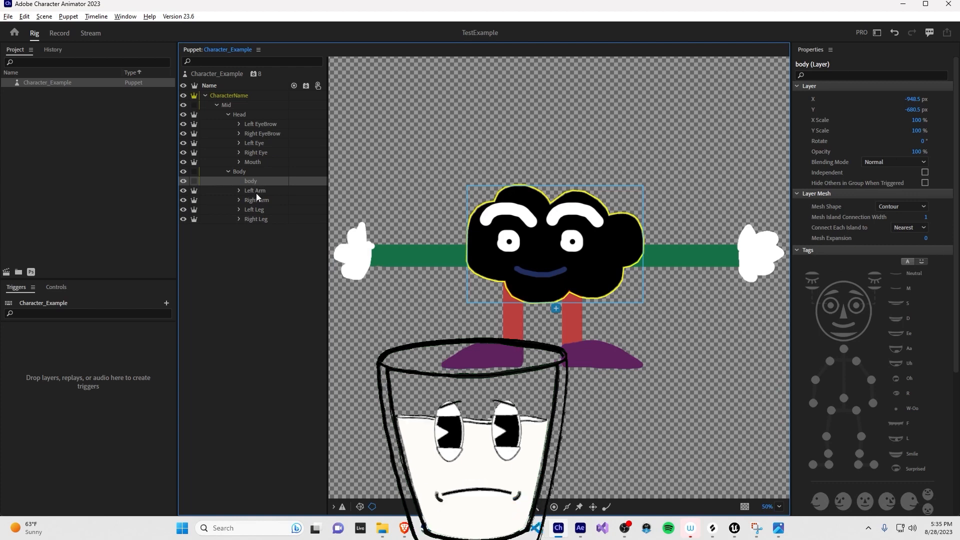
# Step: Move the Left Arm group's origin to the shoulder, tag it Right Shoulder, and add a Right Elbow handle midway along the arm
pyautogui.click(256, 193)
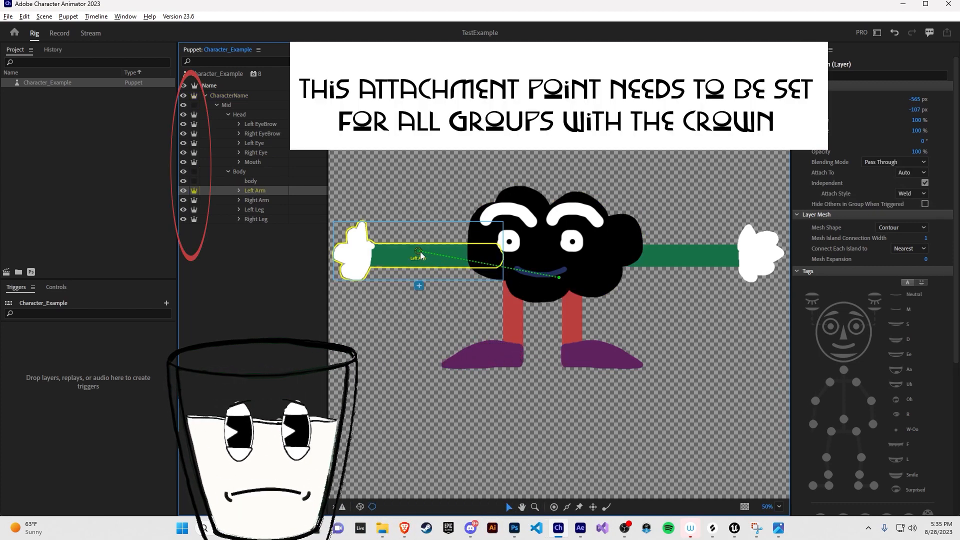
pyautogui.moveTo(421, 251); pyautogui.dragTo(485, 256)
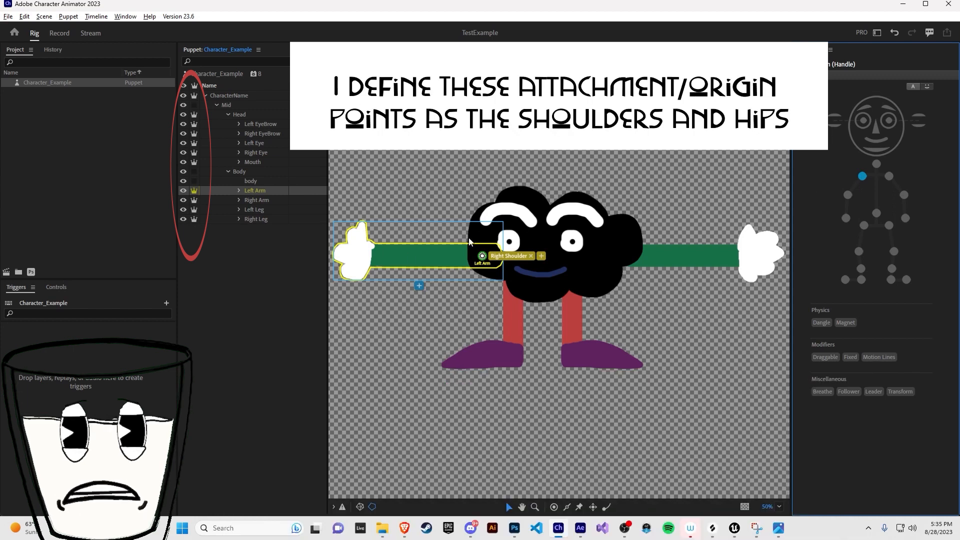
pyautogui.click(555, 507)
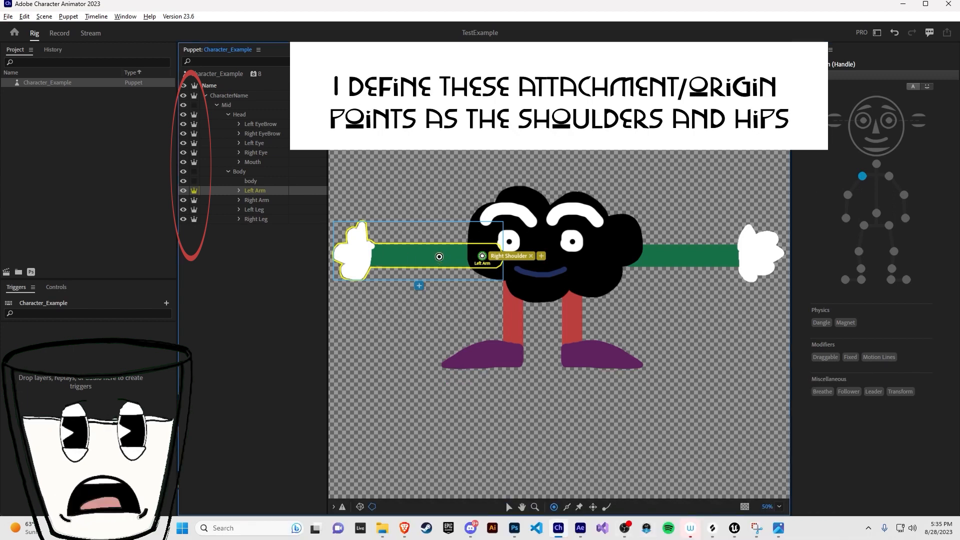
pyautogui.click(849, 195)
# Step: Add a handle where the Left Arm meets its hand and tag it Right Wrist and Draggable
pyautogui.click(371, 256)
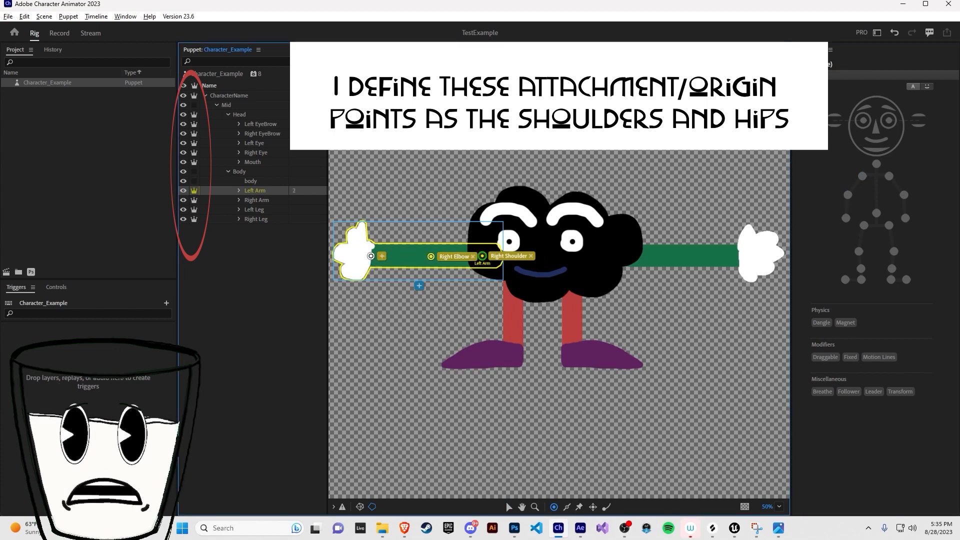
pyautogui.click(846, 219)
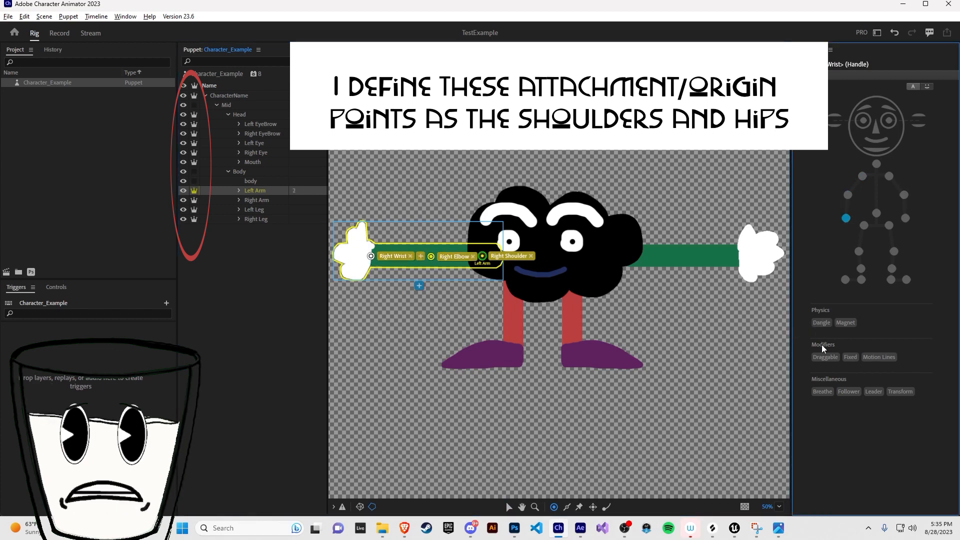
pyautogui.click(822, 357)
# Step: Move the Right Arm group's origin to the shoulder, tag it Left Shoulder, and add a Left Elbow handle midway along the arm
pyautogui.click(250, 200)
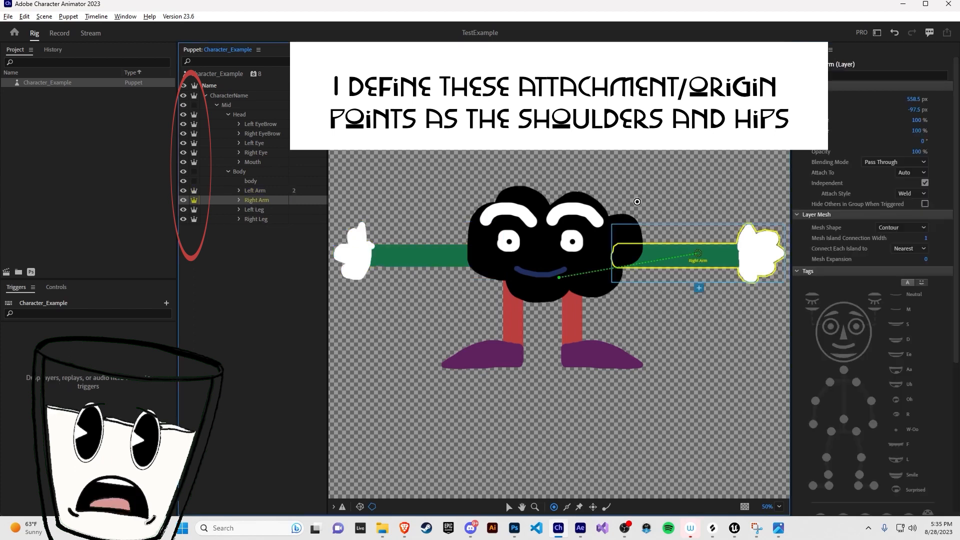
pyautogui.moveTo(699, 258); pyautogui.dragTo(620, 253)
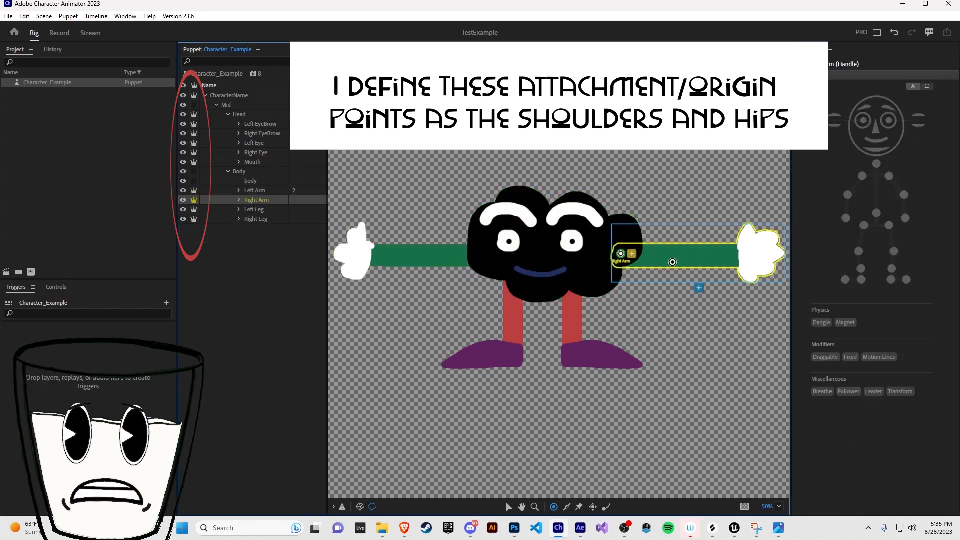
pyautogui.click(889, 176)
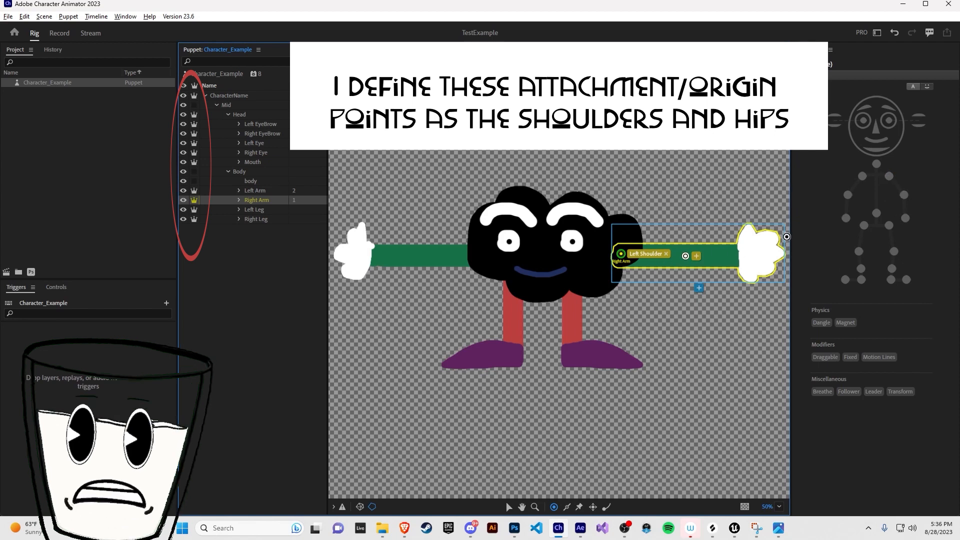
pyautogui.click(903, 195)
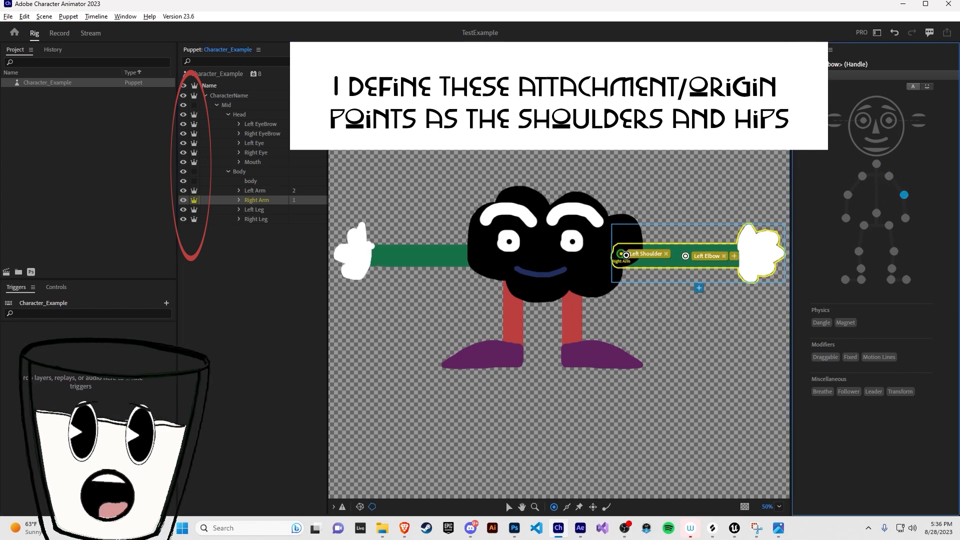
# Step: Add a handle where the Right Arm meets its hand and tag it Left Wrist and Draggable
pyautogui.click(625, 256)
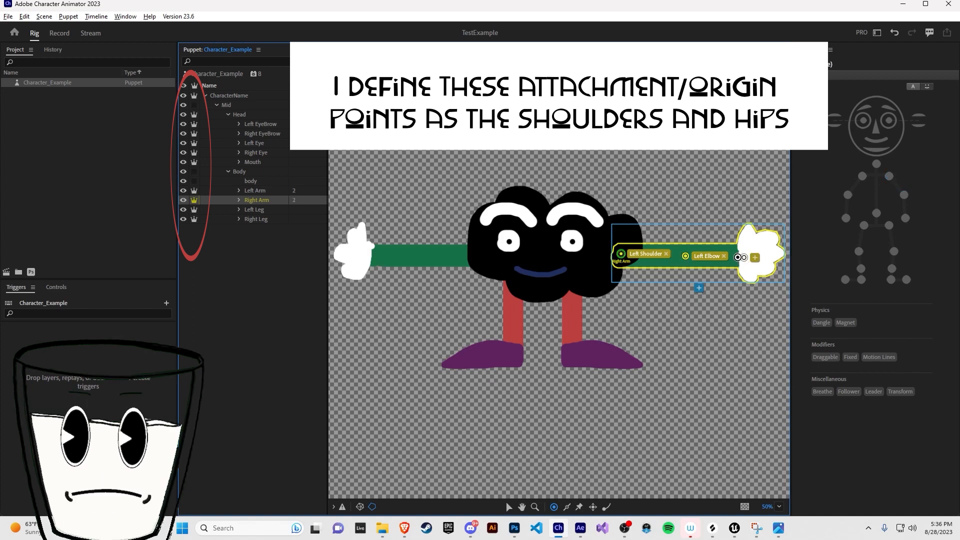
pyautogui.click(740, 256)
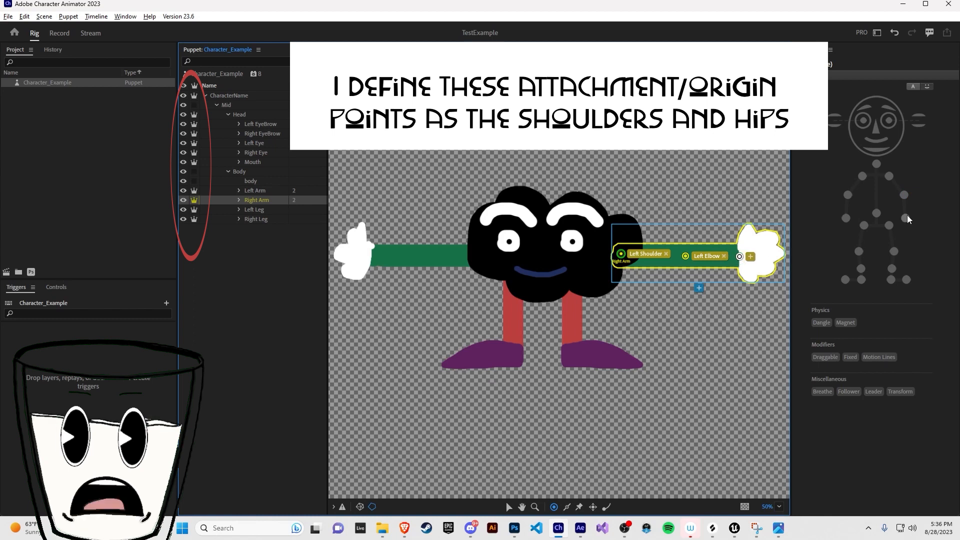
pyautogui.click(905, 218)
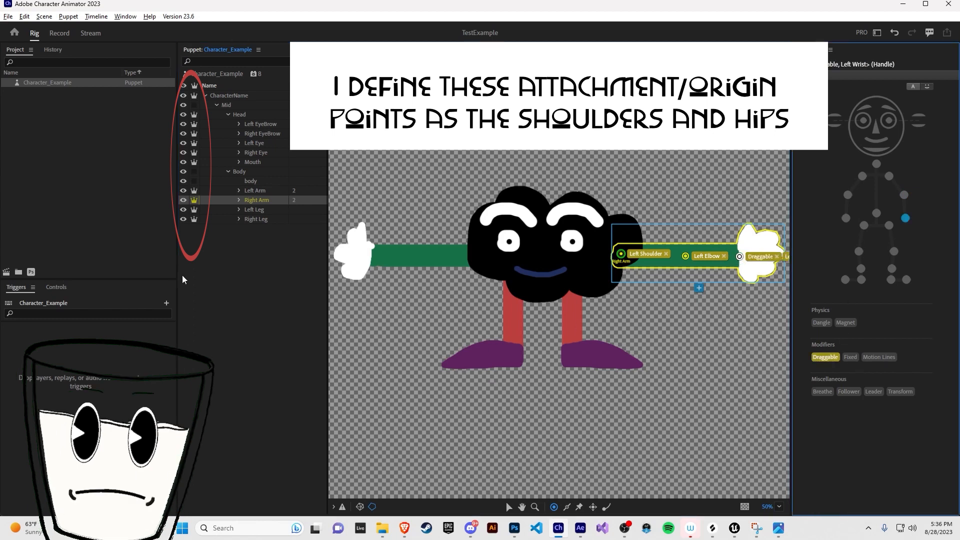
# Step: Move the Left Leg group's origin to the hip, tag it Right Hip, and add a Right Knee handle halfway down the leg
pyautogui.click(252, 210)
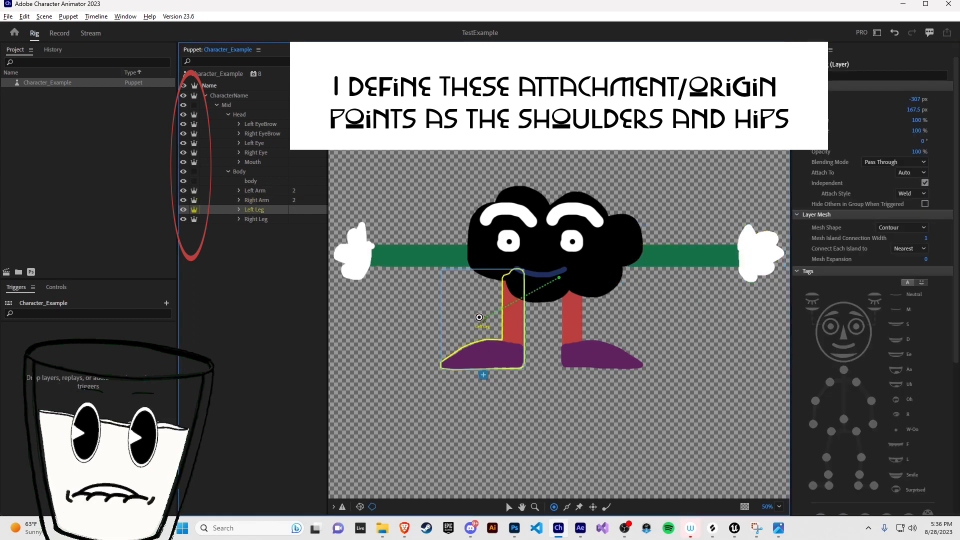
pyautogui.moveTo(479, 317); pyautogui.dragTo(525, 293)
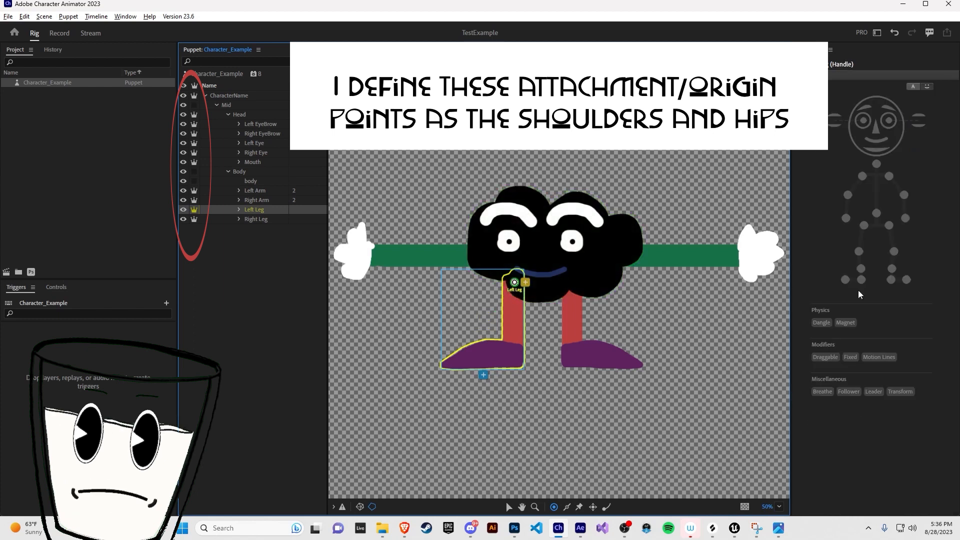
pyautogui.click(863, 226)
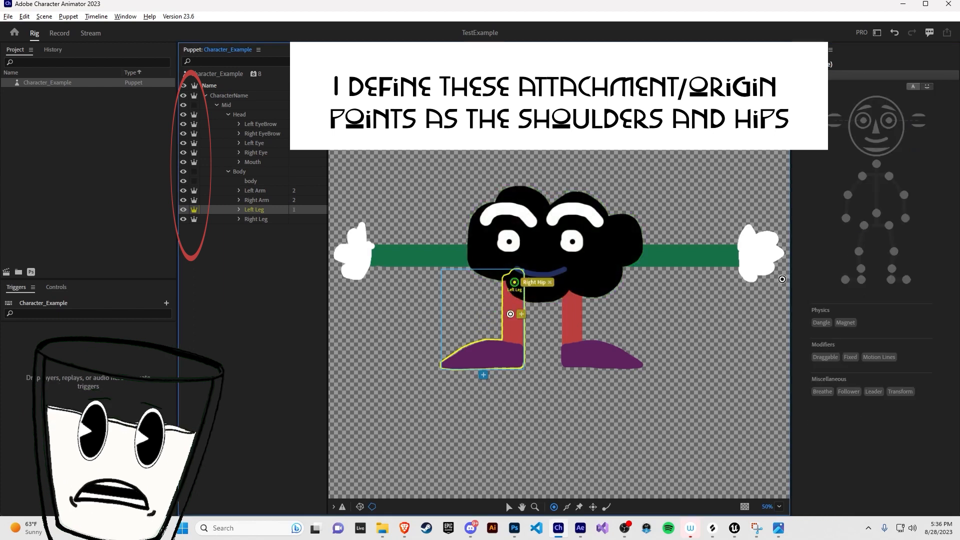
pyautogui.click(858, 251)
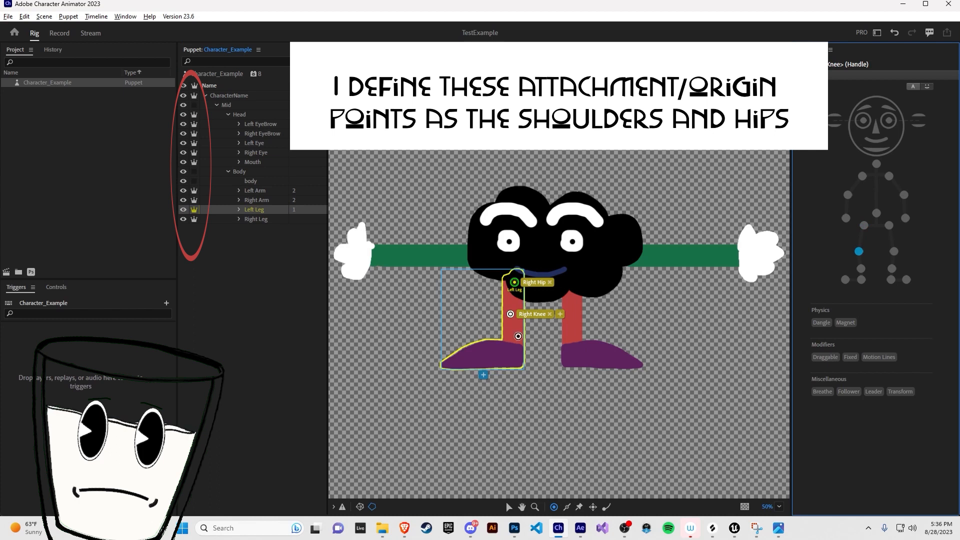
# Step: Add a Right Ankle handle just above the Left Leg's shoe and a Right Heel handle at the back of the shoe
pyautogui.click(515, 337)
pyautogui.click(861, 268)
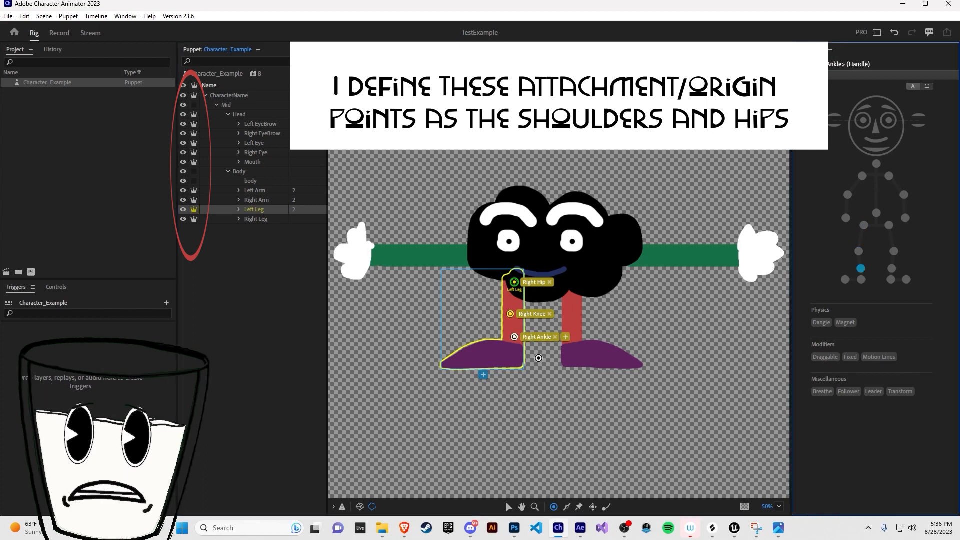
pyautogui.click(513, 359)
pyautogui.click(861, 280)
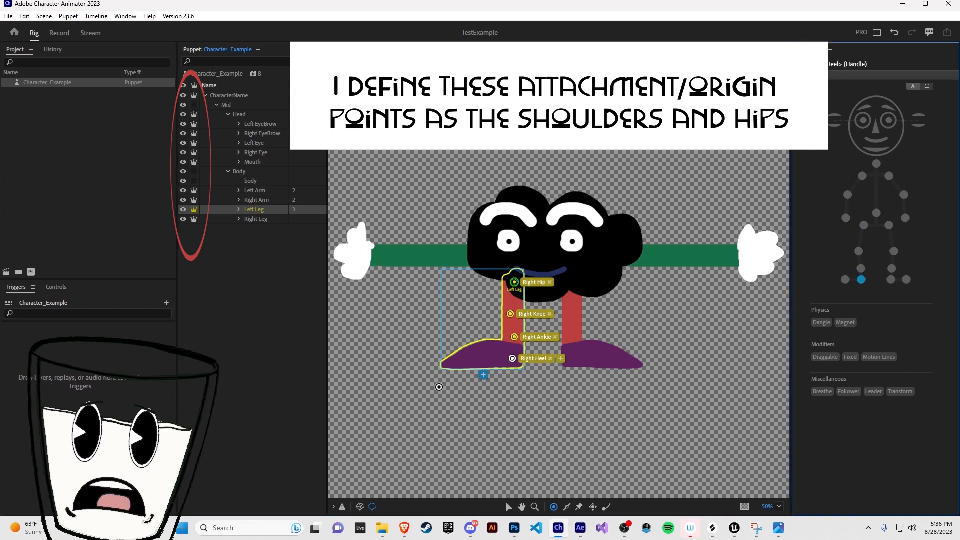
# Step: Add a Right Toe handle at the tip of the Left Leg's shoe and make the Right Heel handle Draggable
pyautogui.click(456, 361)
pyautogui.click(844, 281)
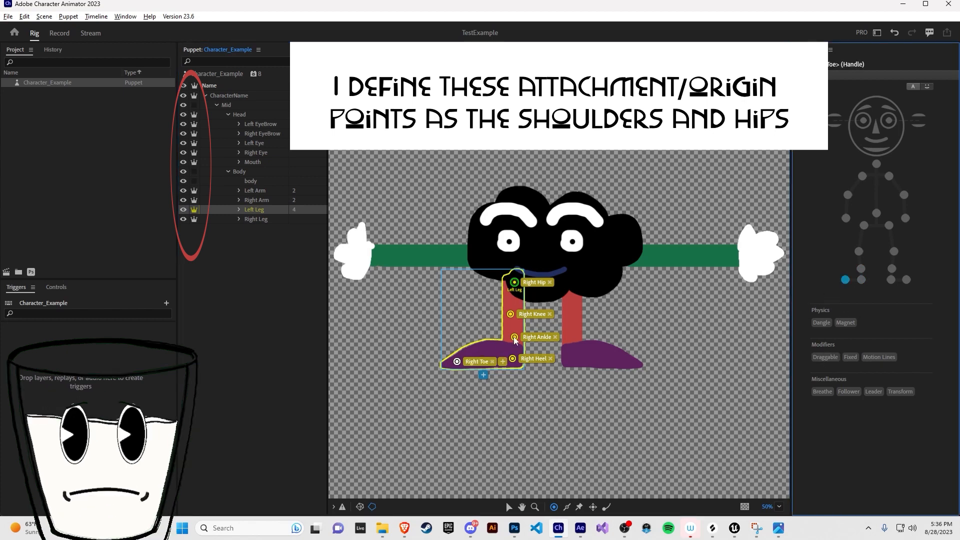
pyautogui.click(513, 359)
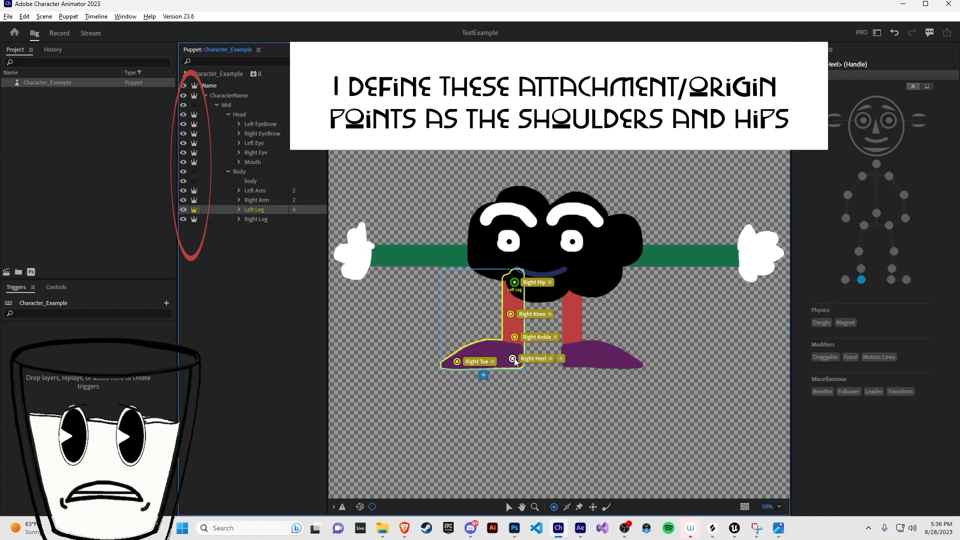
pyautogui.click(825, 358)
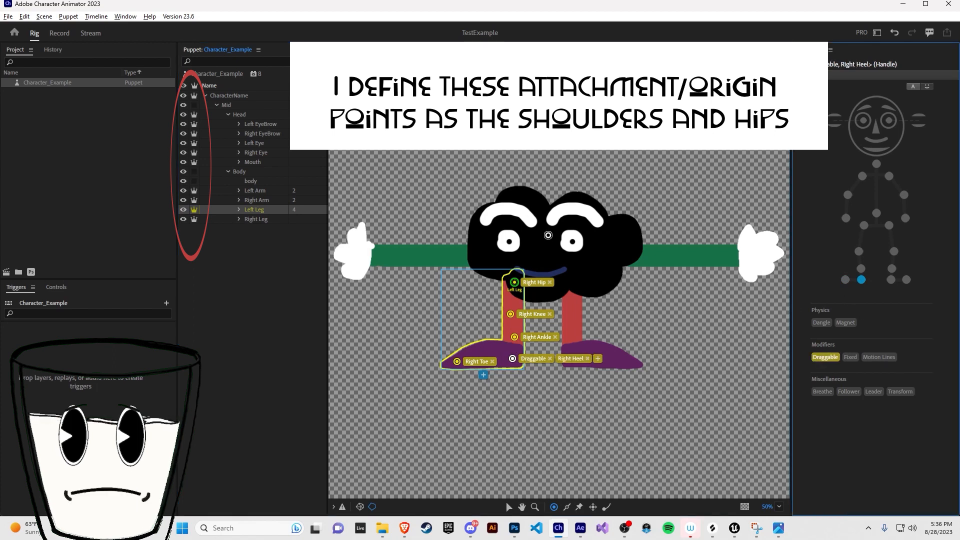
# Step: Move the Right Leg group's origin to the hip, tag it Left Hip, and add a Left Knee handle halfway down the leg
pyautogui.click(256, 220)
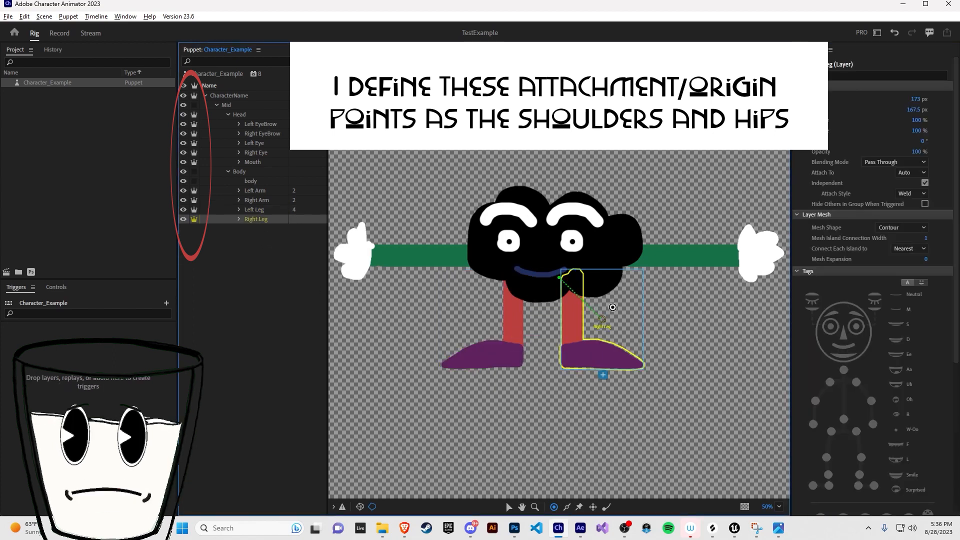
pyautogui.moveTo(604, 320); pyautogui.dragTo(576, 286)
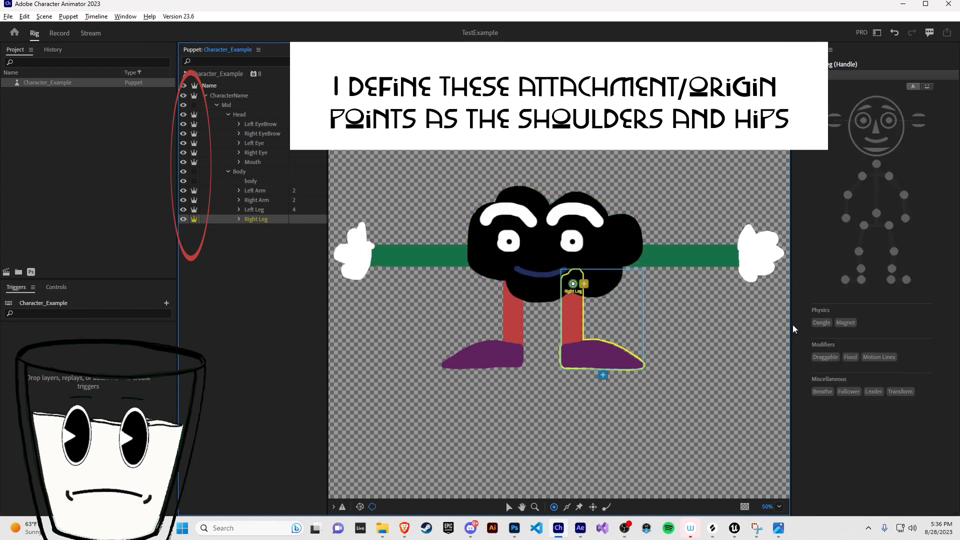
pyautogui.click(890, 226)
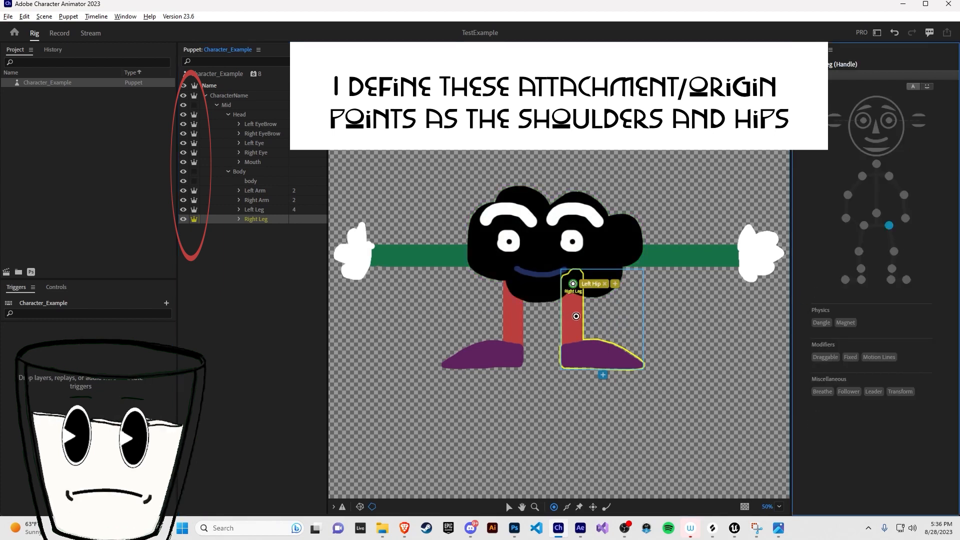
pyautogui.click(576, 316)
pyautogui.click(894, 252)
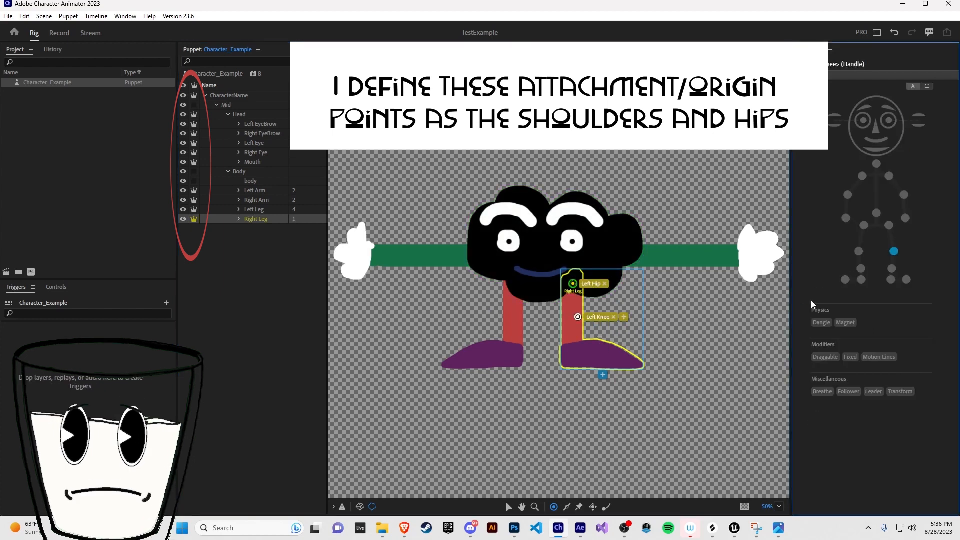
# Step: Add a Left Ankle handle just above the Right Leg's shoe and a Left Heel handle at the back of the shoe
pyautogui.click(573, 339)
pyautogui.click(893, 268)
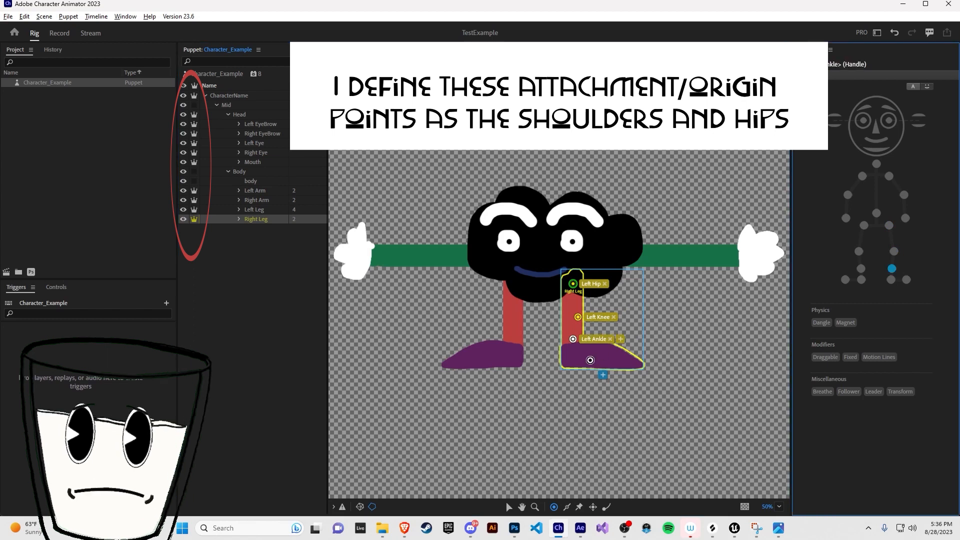
pyautogui.click(572, 361)
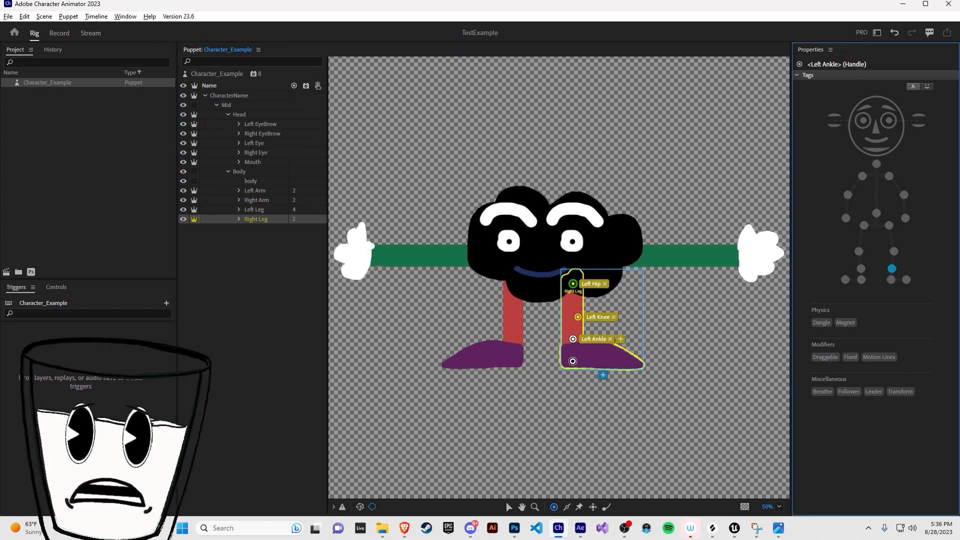
pyautogui.click(891, 281)
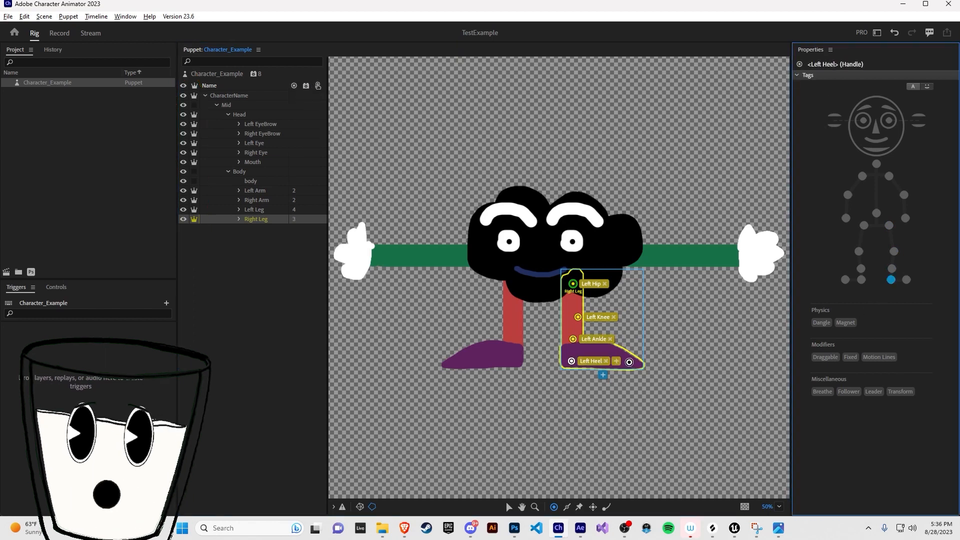
# Step: Add a Left Toe handle at the tip of the Right Leg's shoe and make the Left Heel handle Draggable
pyautogui.click(629, 362)
pyautogui.click(909, 281)
pyautogui.click(572, 361)
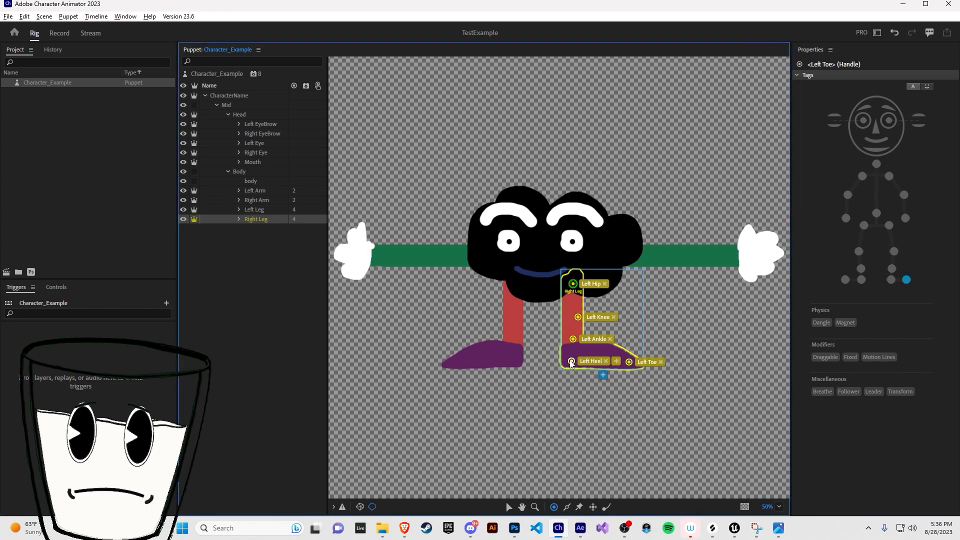
pyautogui.click(814, 357)
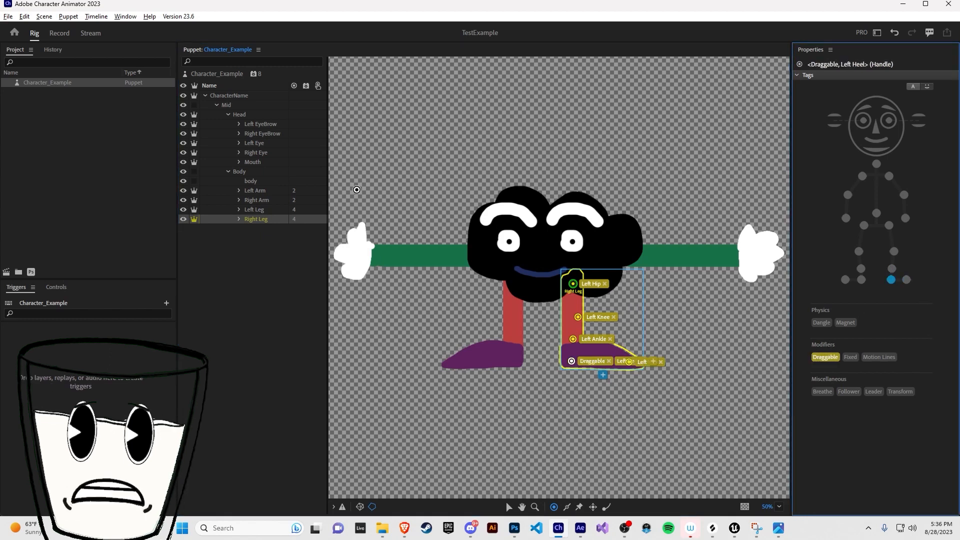
# Step: Add a Waist handle near the lower edge of the body layer and a Neck handle just above it
pyautogui.click(253, 190)
pyautogui.click(255, 178)
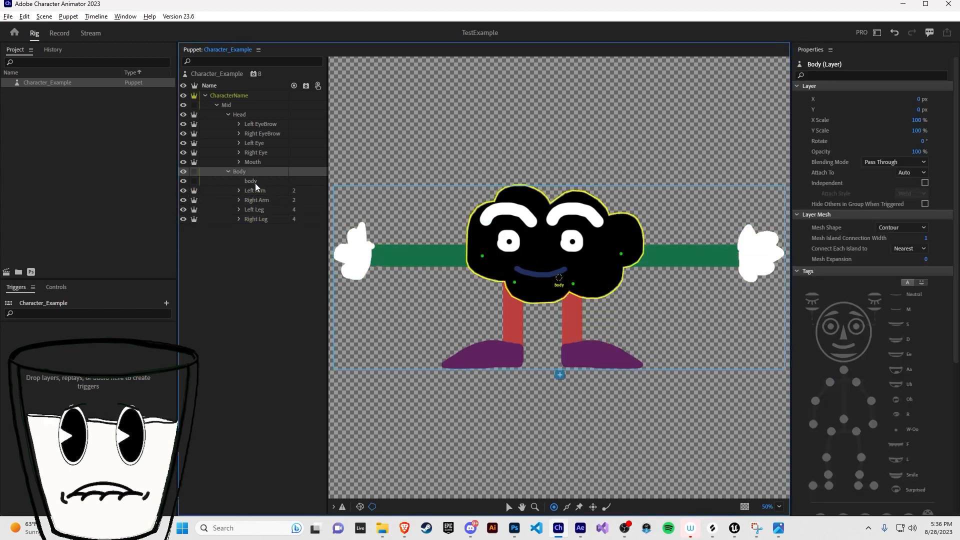
pyautogui.click(553, 295)
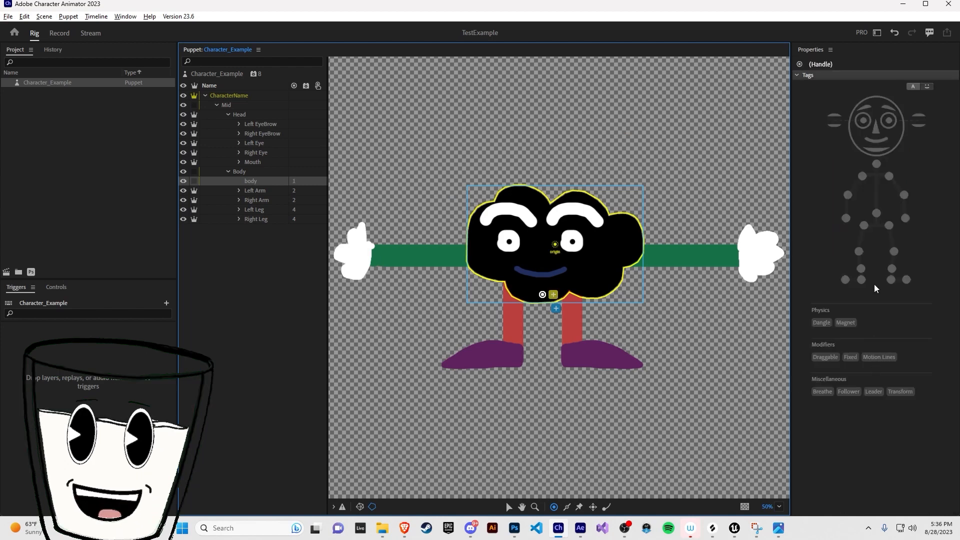
pyautogui.click(877, 214)
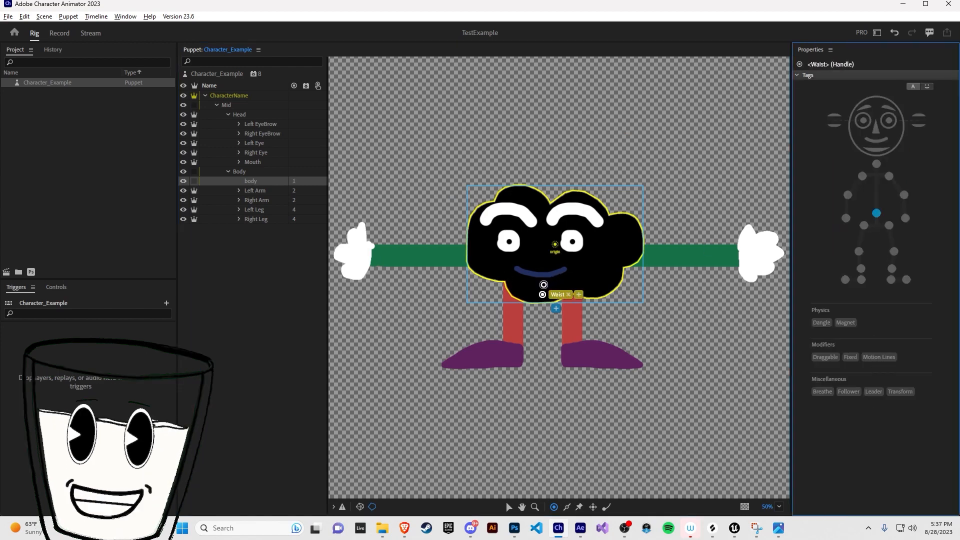
pyautogui.click(544, 285)
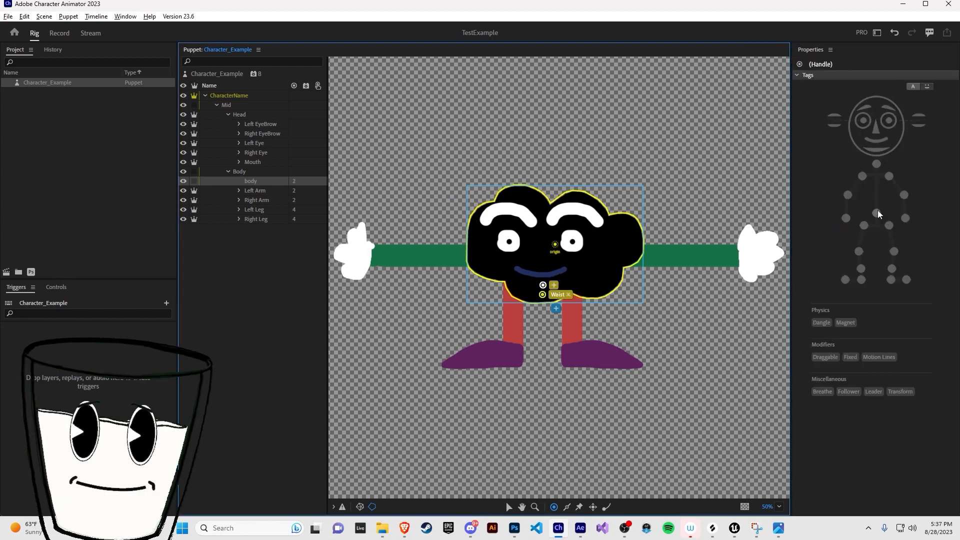
pyautogui.click(876, 164)
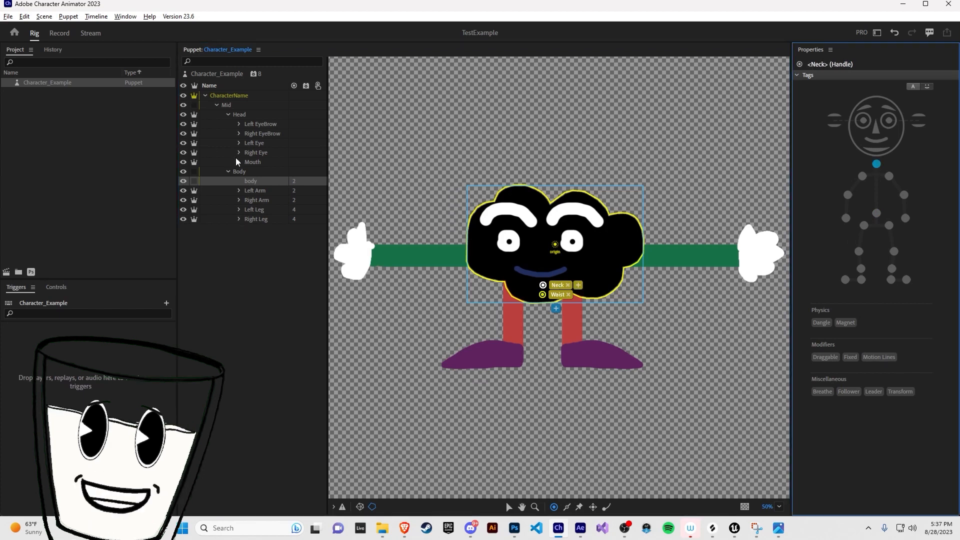
# Step: Add the Limb IK behavior to the Mid group and save the project version
pyautogui.click(245, 171)
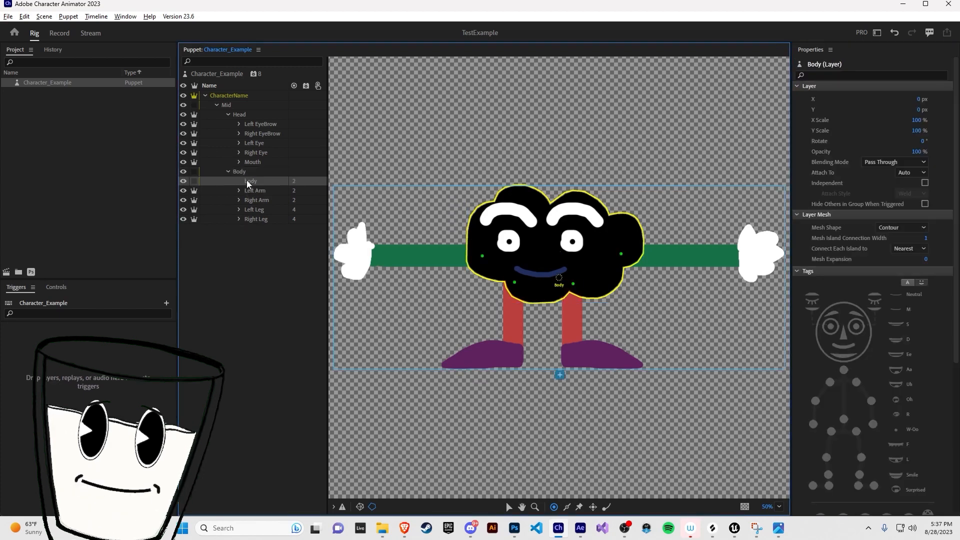
pyautogui.click(250, 173)
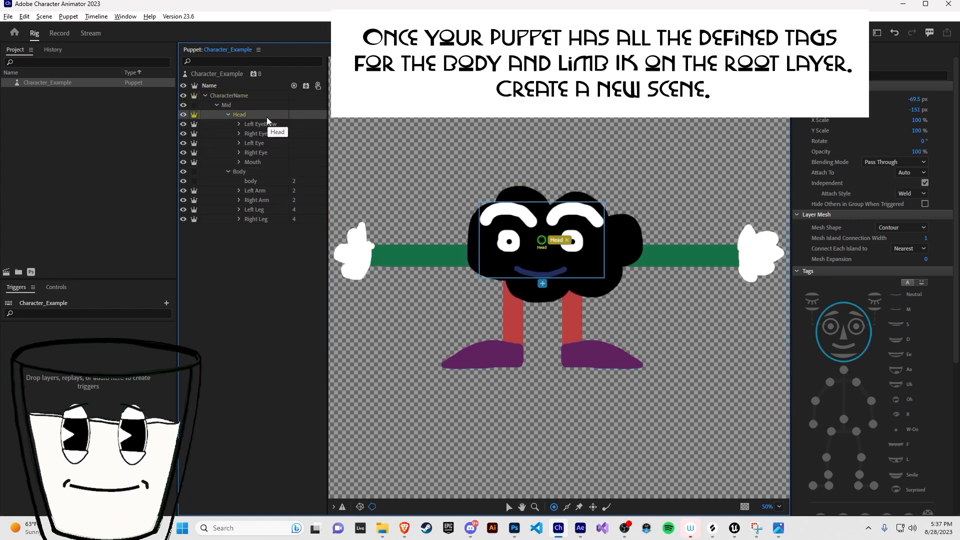
pyautogui.click(250, 106)
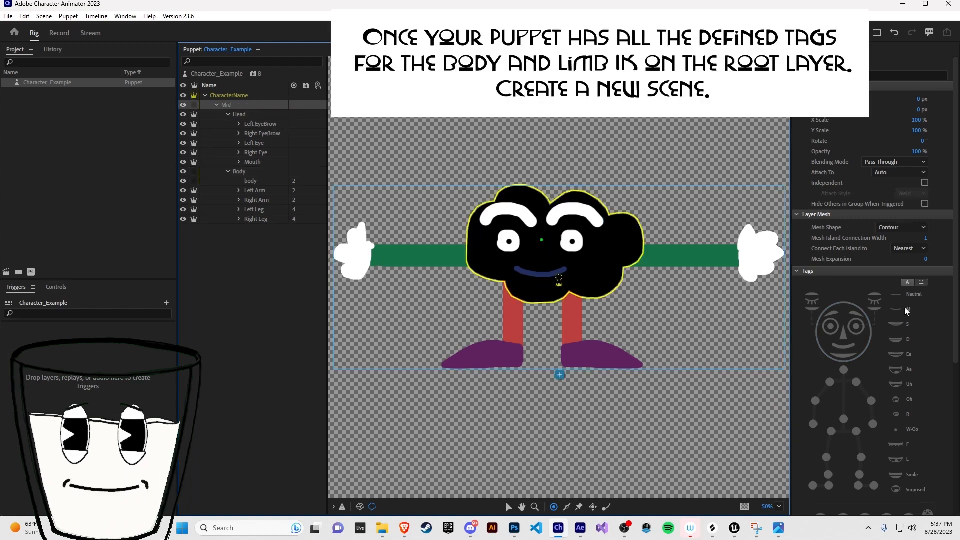
pyautogui.scroll(-5, 937, 295)
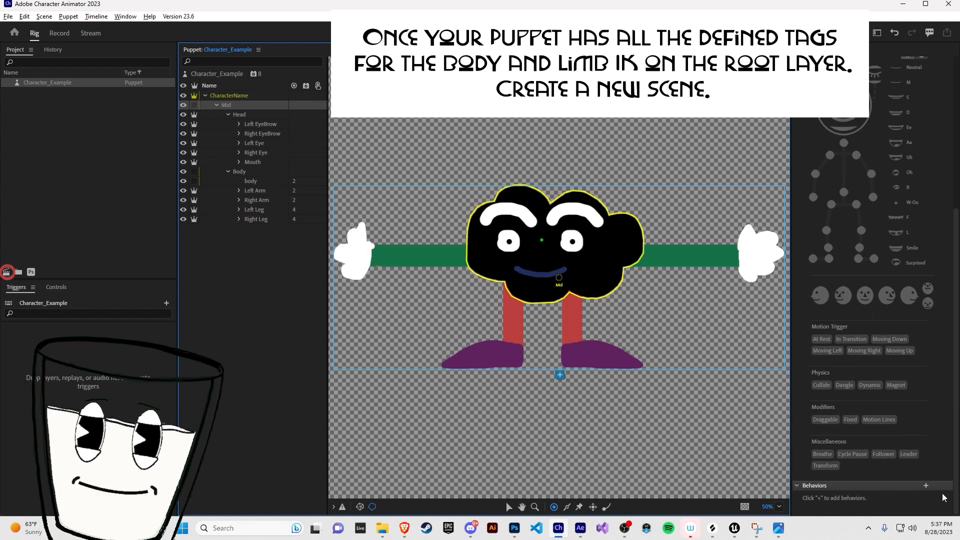
pyautogui.click(926, 486)
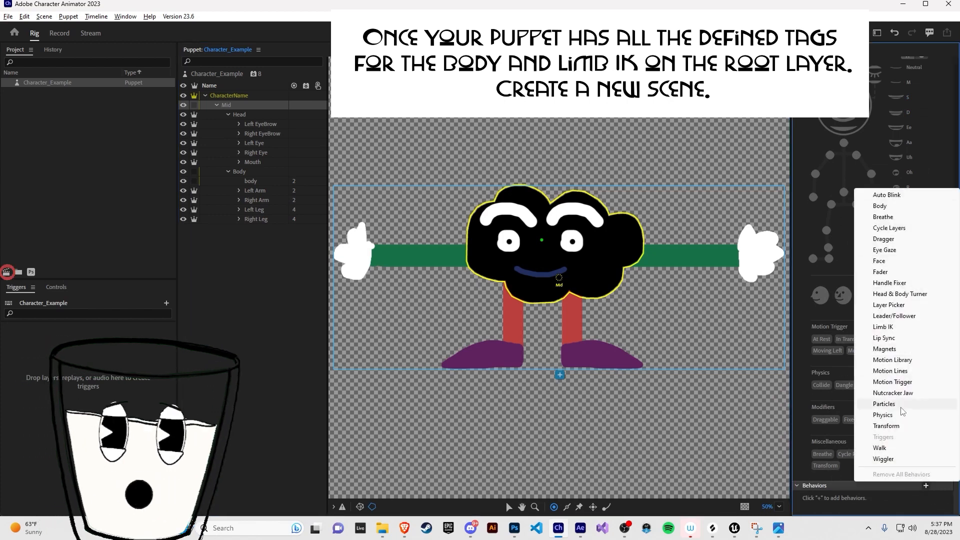
pyautogui.click(885, 328)
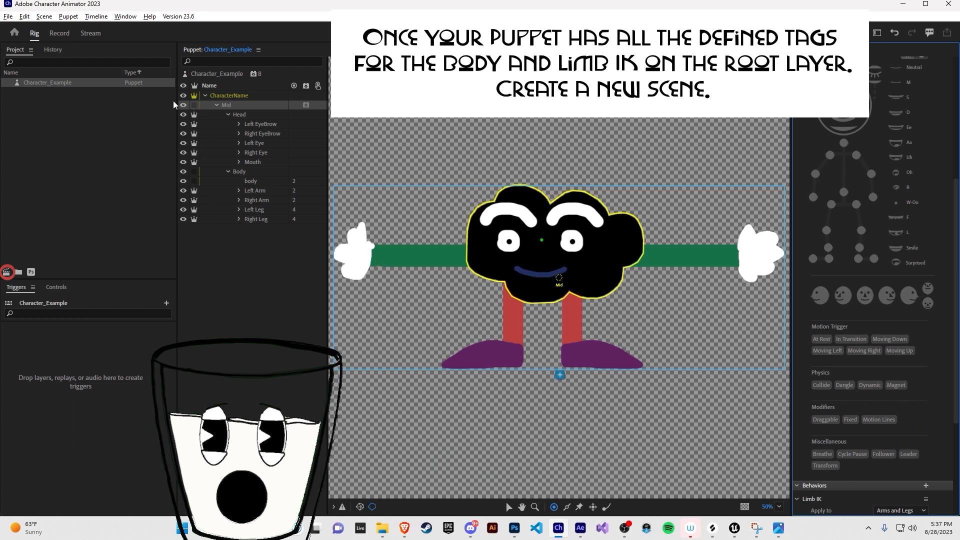
pyautogui.hotkey('ctrl', 's')
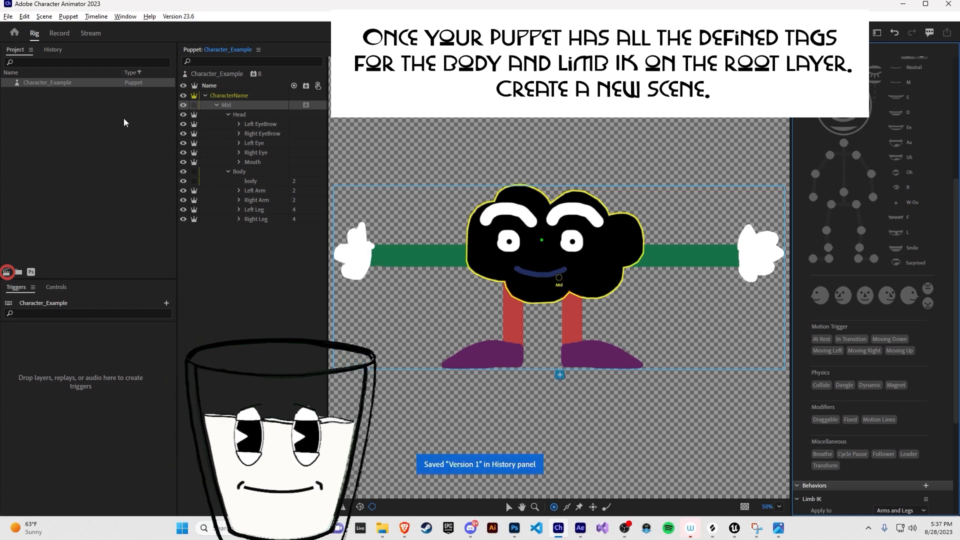
# Step: Create a scene from the Character_Example puppet, record a Dragger take moving the body, and rewind to the start
pyautogui.click(73, 83)
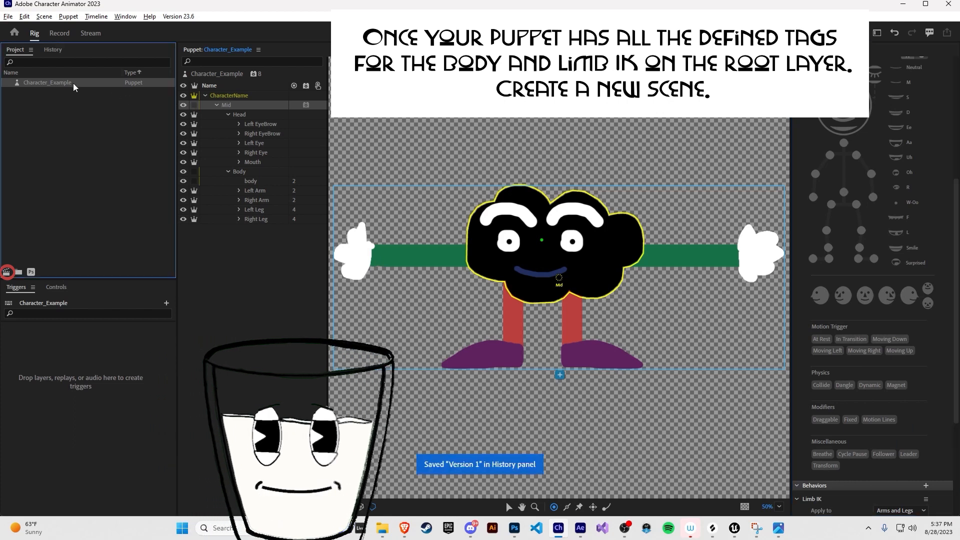
pyautogui.click(7, 273)
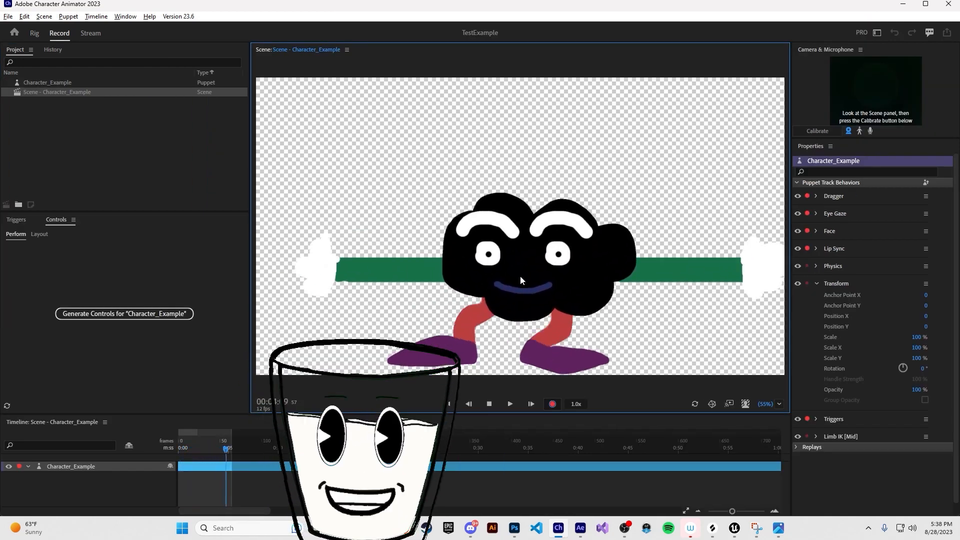
pyautogui.moveTo(521, 277); pyautogui.dragTo(480, 268)
pyautogui.click(489, 404)
pyautogui.moveTo(188, 449); pyautogui.dragTo(178, 449)
# Step: Record a Dragger take that raises the Left Wrist handle toward the head
pyautogui.click(553, 404)
pyautogui.moveTo(729, 224)
pyautogui.mouseDown()
pyautogui.moveTo(642, 182)
pyautogui.moveTo(660, 198)
pyautogui.moveTo(641, 170)
pyautogui.moveTo(615, 194)
pyautogui.moveTo(614, 159)
pyautogui.moveTo(619, 212)
pyautogui.moveTo(638, 160)
pyautogui.moveTo(628, 205)
pyautogui.moveTo(631, 165)
pyautogui.mouseUp()
pyautogui.click(490, 404)
pyautogui.click(553, 404)
pyautogui.moveTo(296, 235); pyautogui.dragTo(316, 191)
pyautogui.click(490, 404)
pyautogui.hotkey('ctrl', 'z')
# Step: Record a Dragger take of the Right Wrist handle from the timeline start and play back all takes together
pyautogui.press('Home')
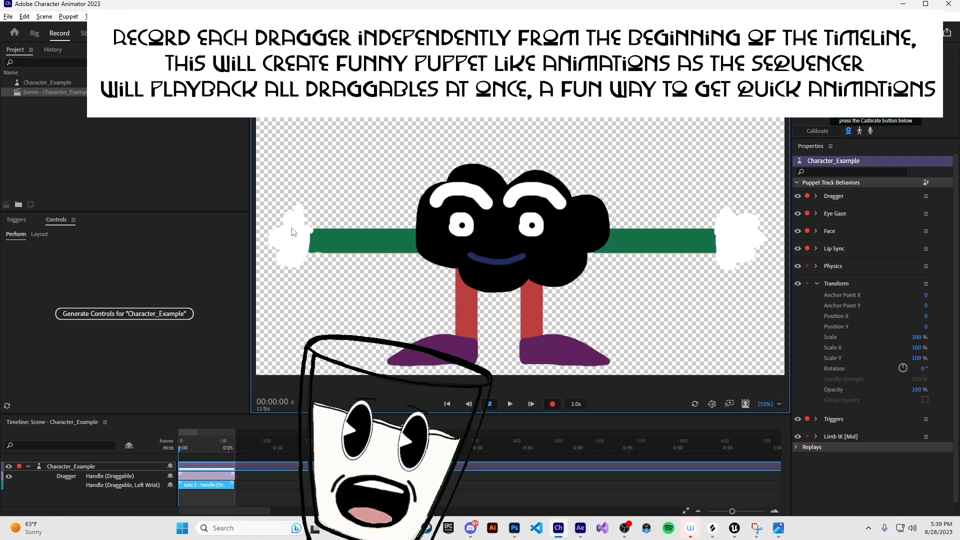
pyautogui.moveTo(293, 231)
pyautogui.mouseDown()
pyautogui.moveTo(365, 166)
pyautogui.moveTo(378, 178)
pyautogui.moveTo(390, 170)
pyautogui.moveTo(413, 131)
pyautogui.moveTo(403, 174)
pyautogui.mouseUp()
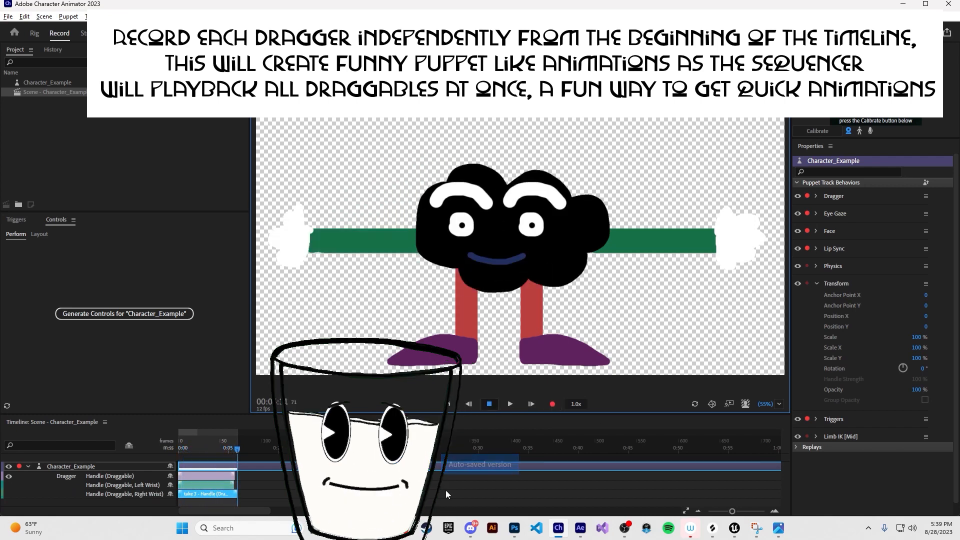
pyautogui.click(183, 450)
pyautogui.press('space')
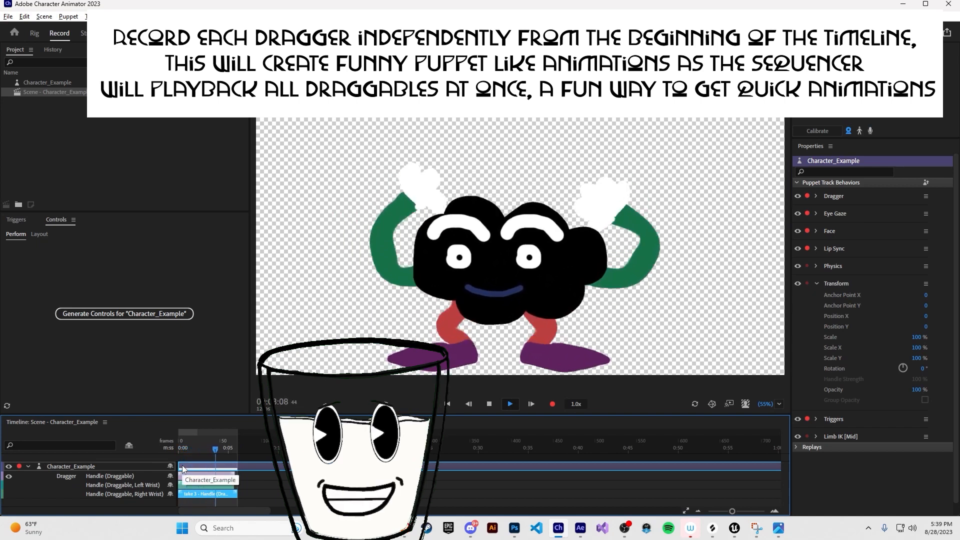
# Step: Start exporting the scene as a PNG sequence and WAV with the file name Example
pyautogui.click(9, 18)
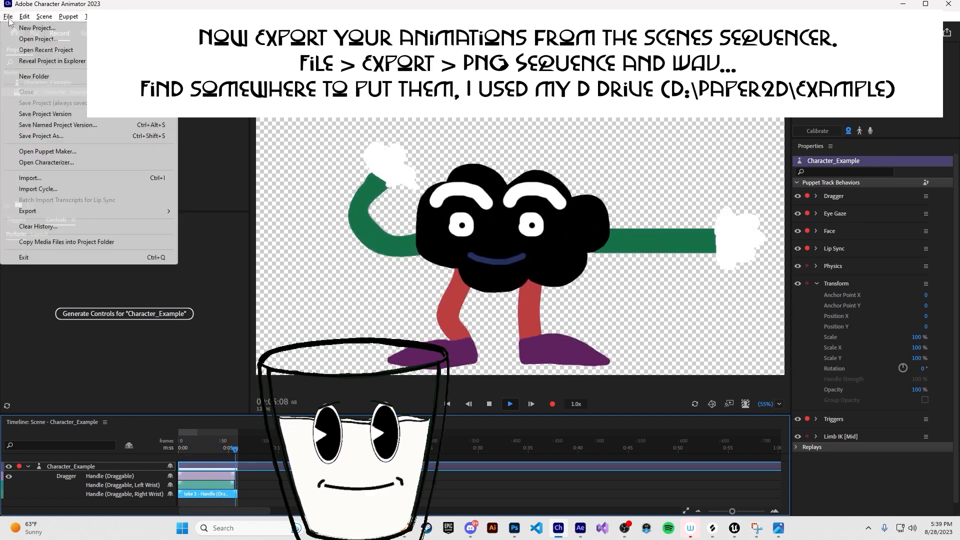
pyautogui.moveTo(165, 211)
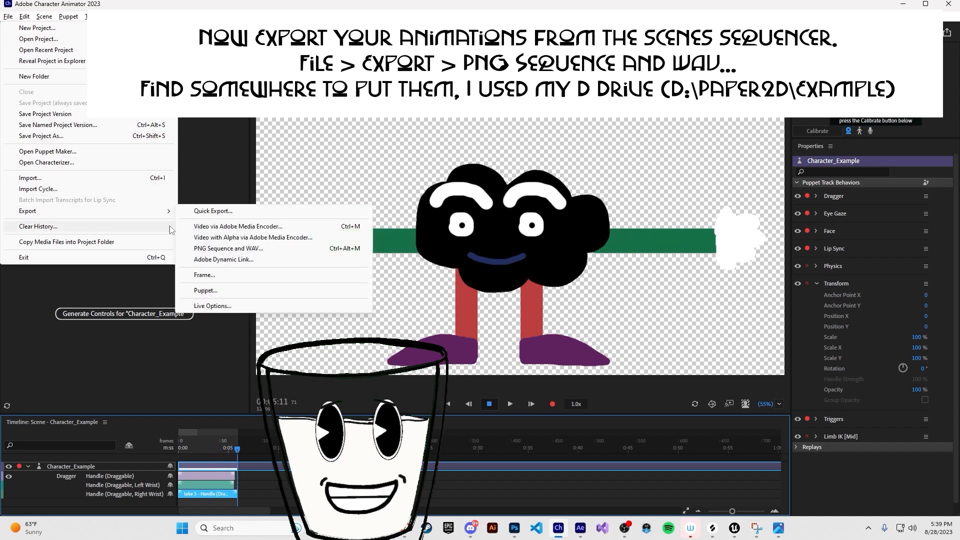
pyautogui.click(228, 249)
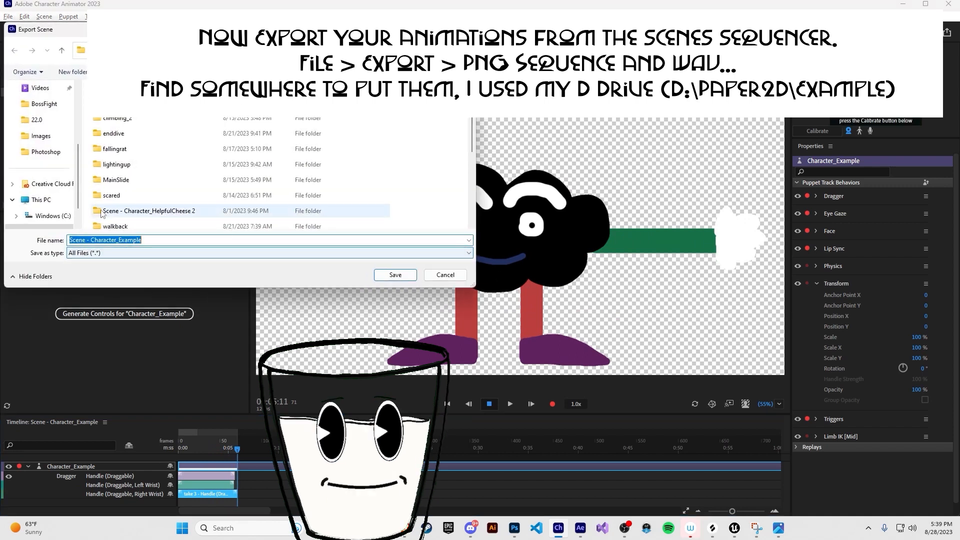
pyautogui.write('Exam')
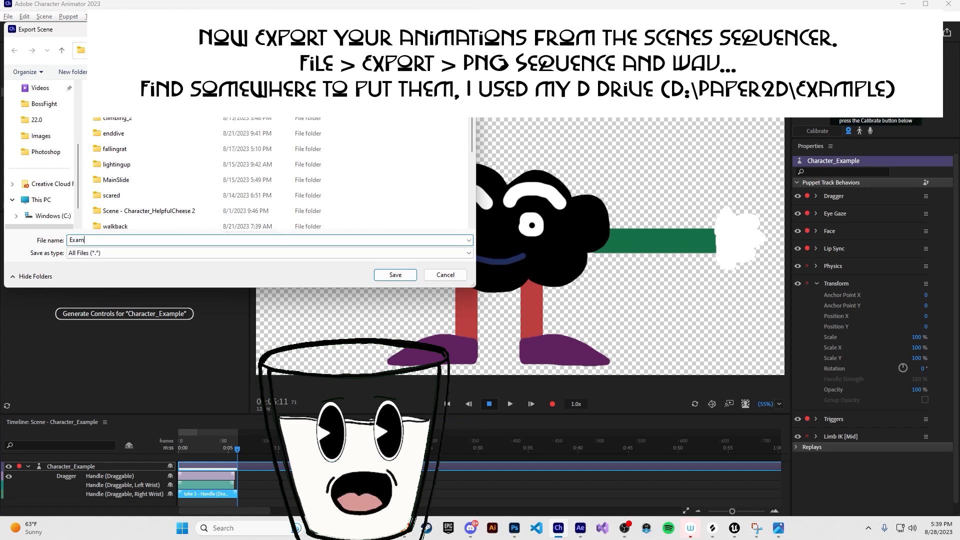
pyautogui.write('ple')
# Step: Create a folder named ExampleCharacter in the current export location, and go to the Paper2d folder on drive D
pyautogui.rightClick(410, 181)
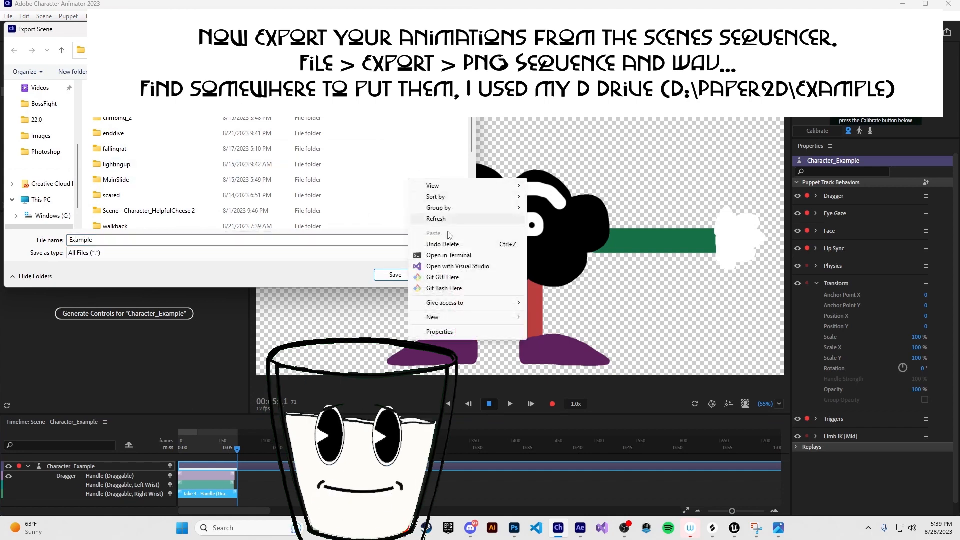
pyautogui.moveTo(448, 319)
pyautogui.click(553, 319)
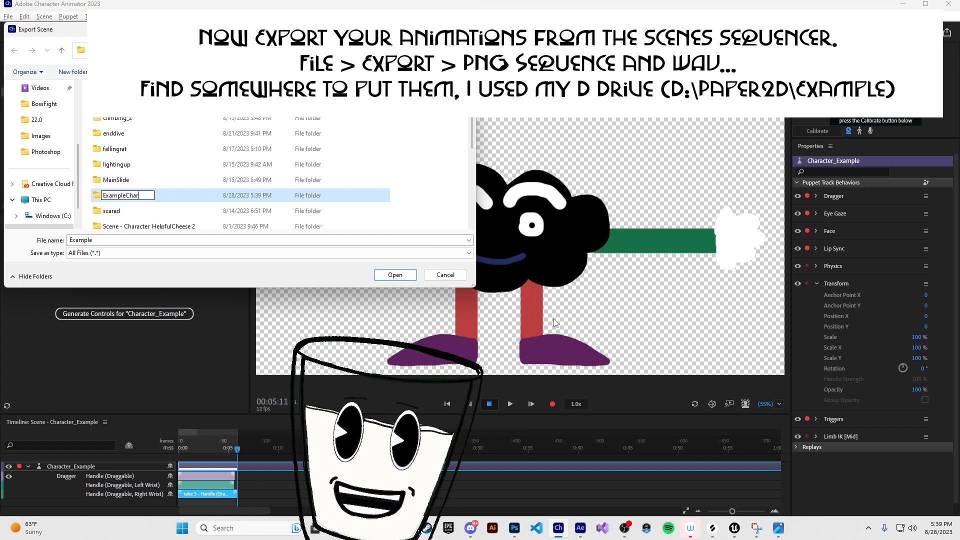
pyautogui.write('ExampleCharacter')
pyautogui.press('Return')
pyautogui.doubleClick(145, 149)
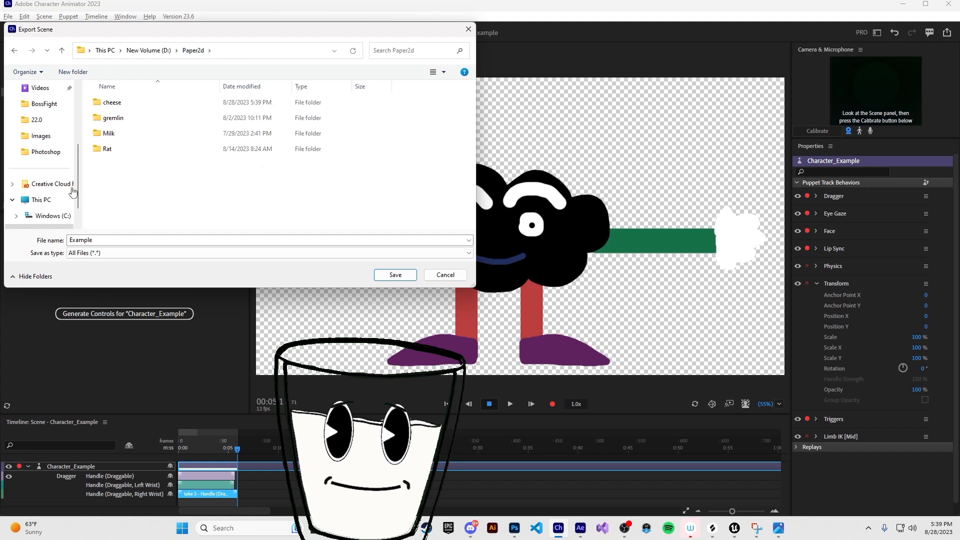
# Step: Create an Example folder inside D:\Paper2d and save the exported sequence in it
pyautogui.rightClick(163, 175)
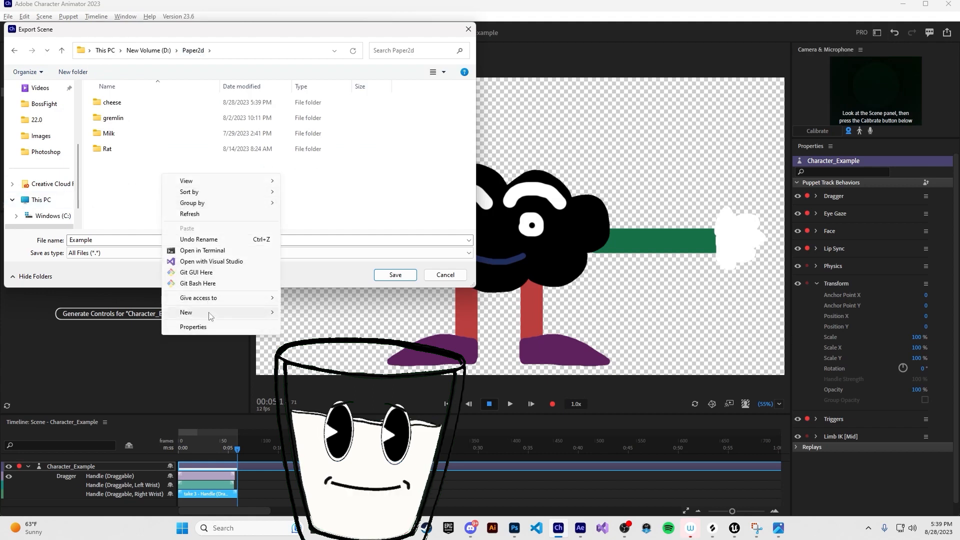
pyautogui.moveTo(210, 315)
pyautogui.click(325, 314)
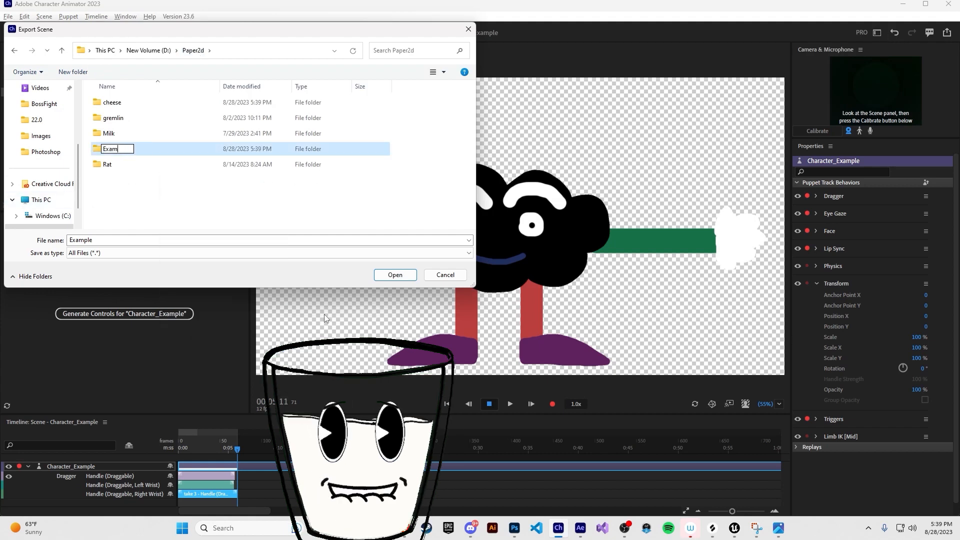
pyautogui.press('Return')
pyautogui.click(396, 275)
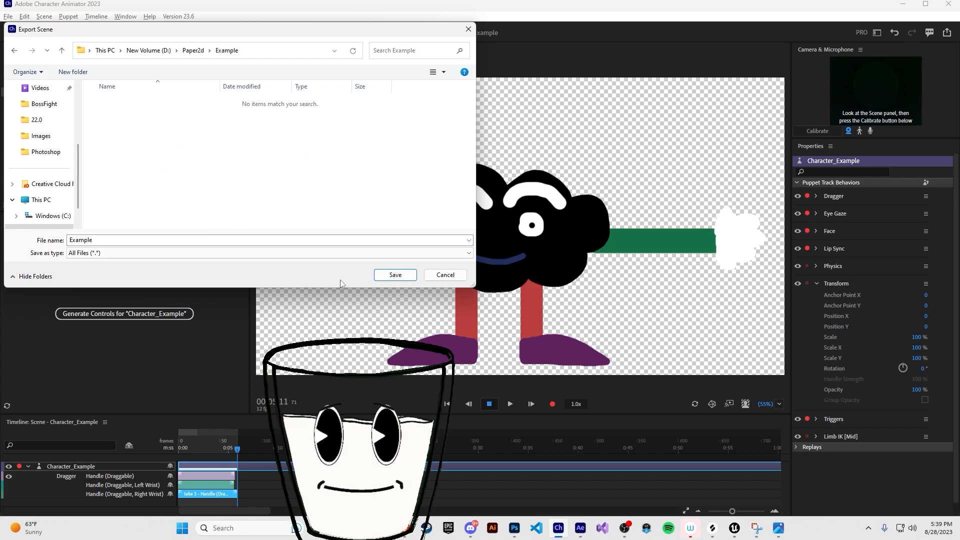
pyautogui.click(393, 274)
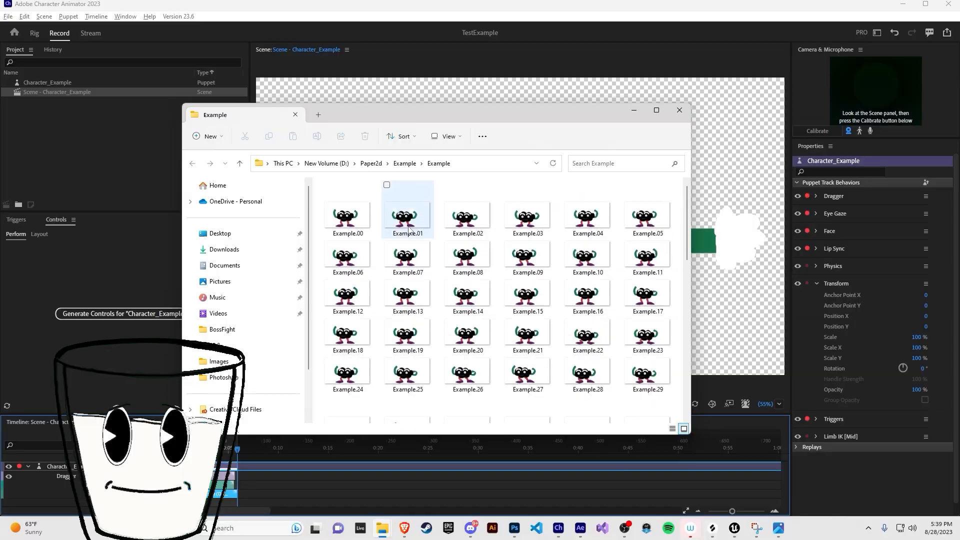
# Step: Look through the exported PNG frames from Example.00 to Example.70 in the export folder
pyautogui.click(347, 205)
pyautogui.scroll(-10, 500, 275)
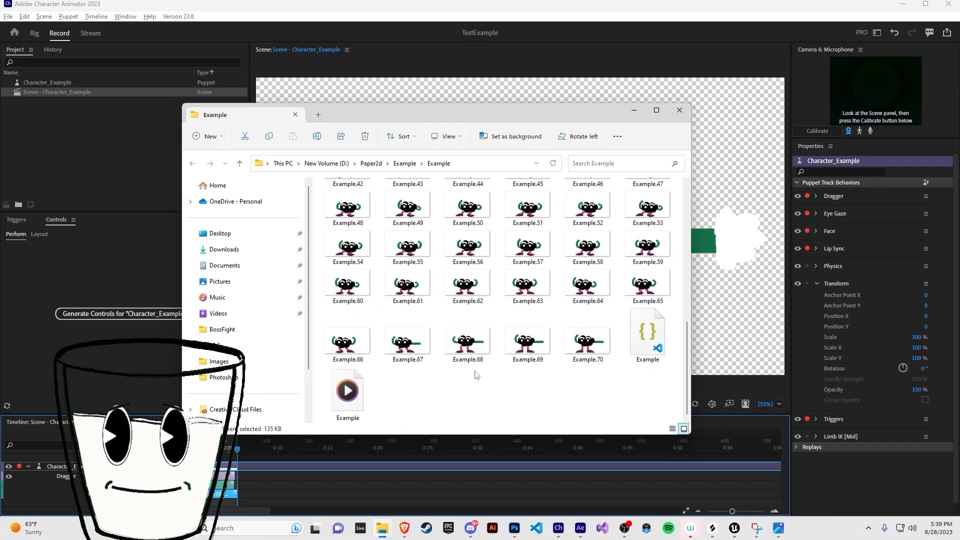
pyautogui.keyDown('shift'); pyautogui.click(578, 351); pyautogui.keyUp('shift')
pyautogui.click(586, 423)
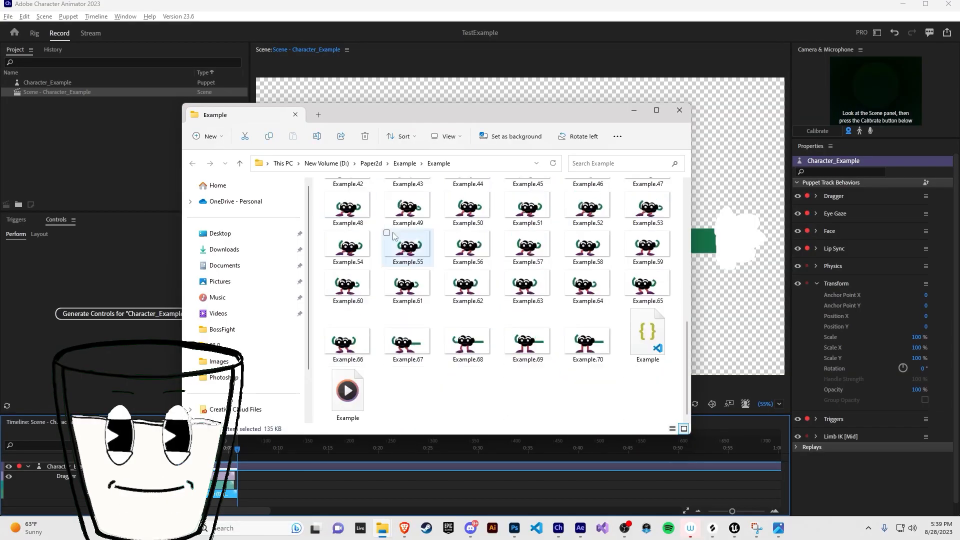
# Step: Switch to Unreal Editor, open the BF_Medium_Template level, and bring up the BF_Medium folder in the Content Browser
pyautogui.hotkey('alt', 'Tab')
pyautogui.click(295, 344)
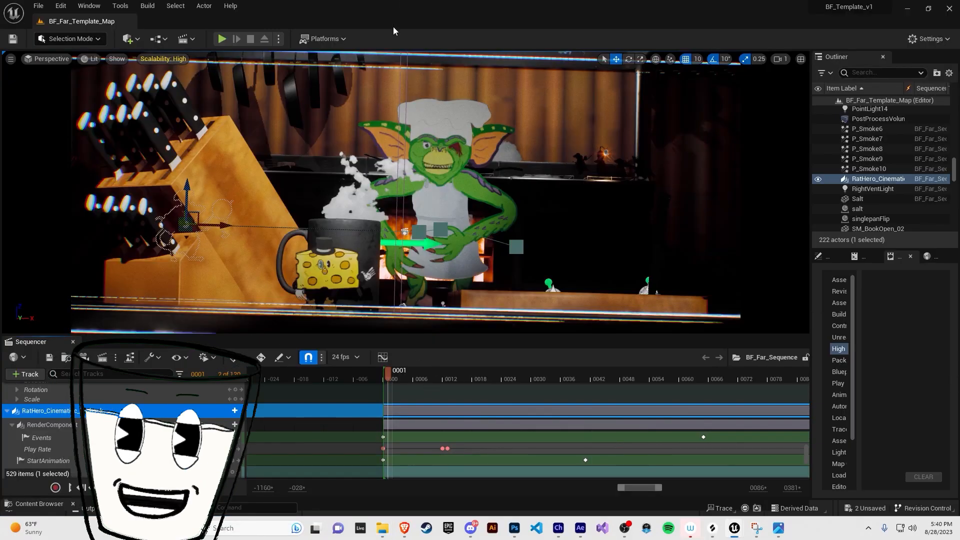
pyautogui.hotkey('ctrl', 'space')
pyautogui.click(54, 460)
pyautogui.click(327, 419)
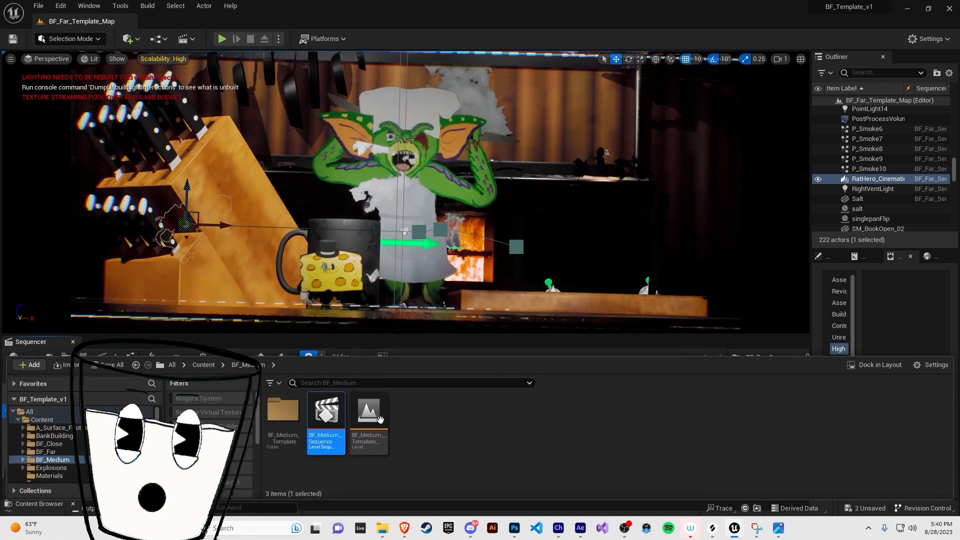
pyautogui.doubleClick(380, 419)
pyautogui.click(579, 378)
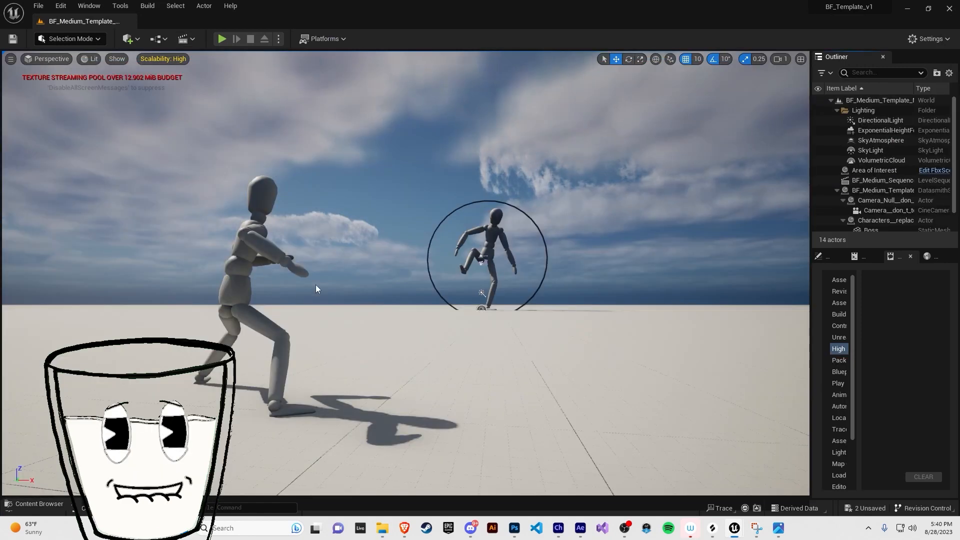
pyautogui.moveTo(318, 290); pyautogui.dragTo(360, 262)
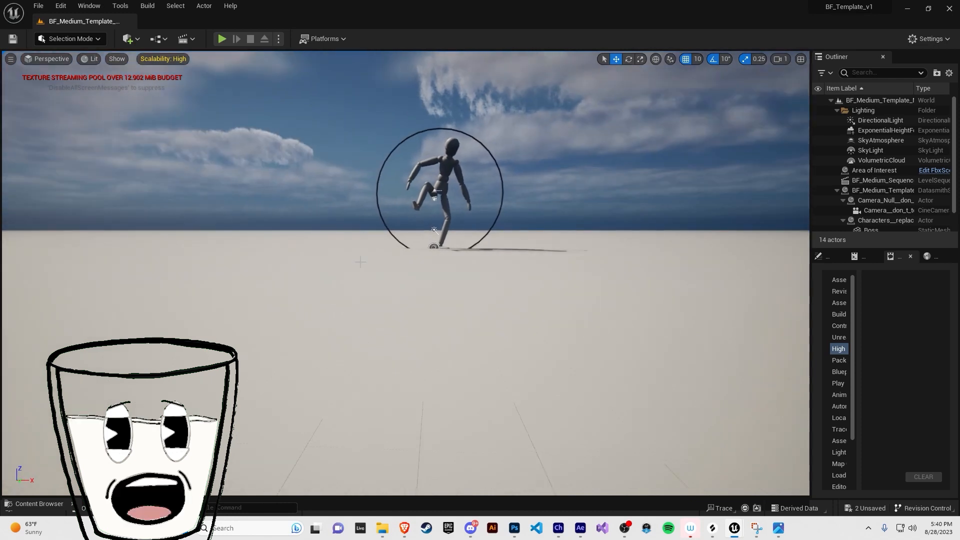
pyautogui.hotkey('ctrl', 'space')
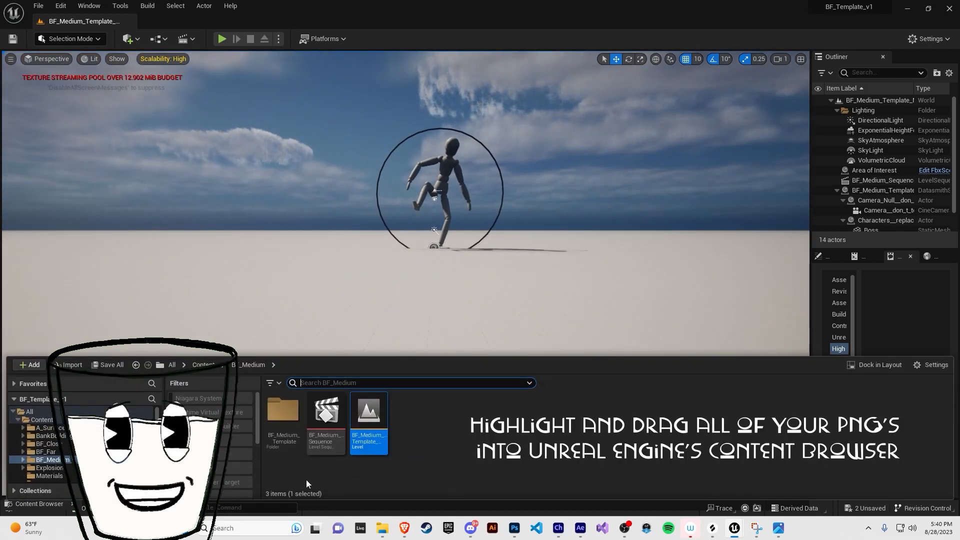
# Step: Create a folder named example2d inside the BF_Medium content folder and open it
pyautogui.hotkey('alt', 'Tab')
pyautogui.rightClick(449, 467)
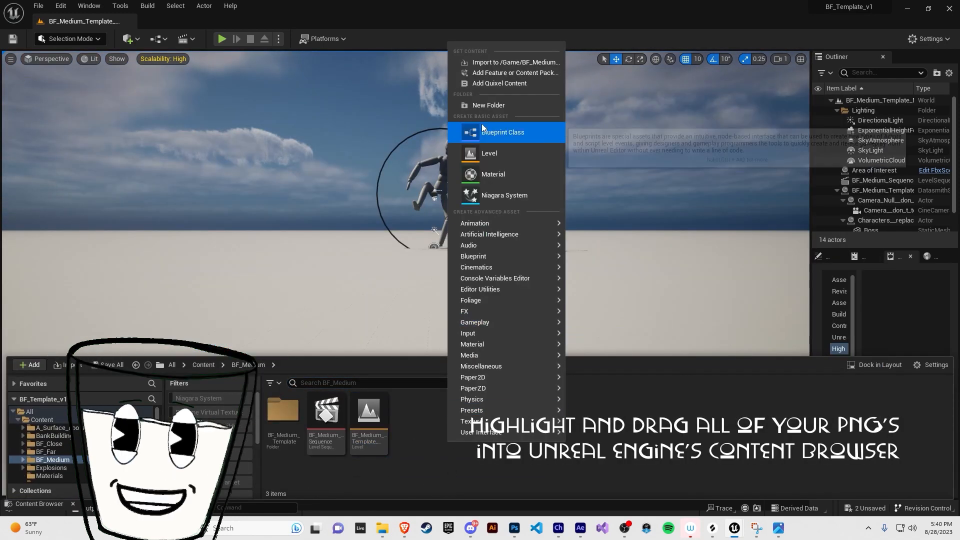
pyautogui.click(488, 101)
pyautogui.write('example2')
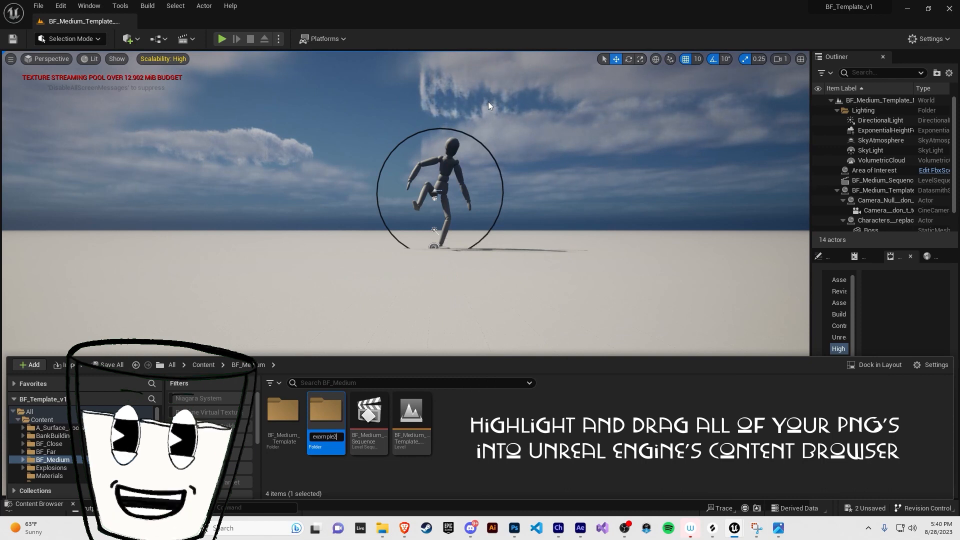
pyautogui.doubleClick(334, 435)
# Step: Import all the exported PNG frames from the Example folder on disk into the example2d content folder
pyautogui.hotkey('alt', 'Tab')
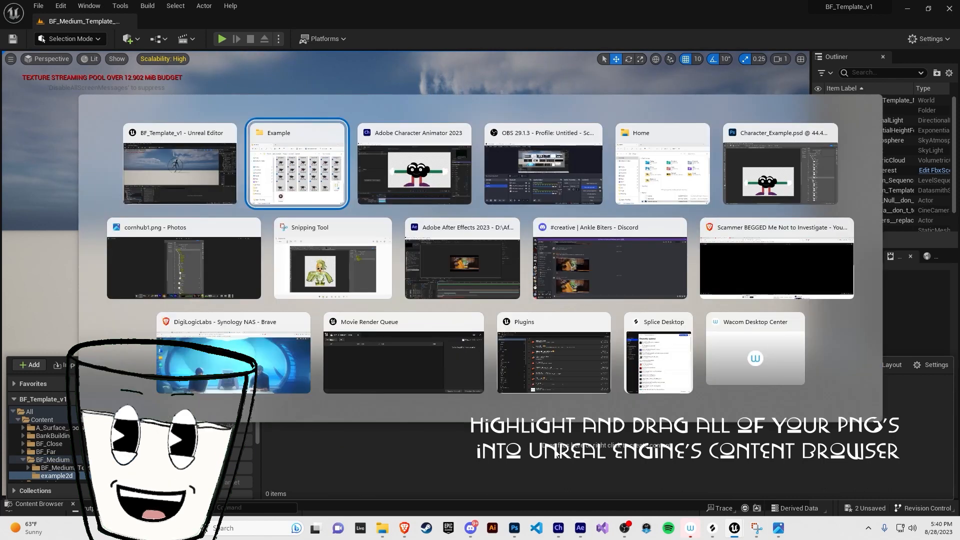
pyautogui.moveTo(379, 449); pyautogui.dragTo(376, 474)
pyautogui.rightClick(439, 239)
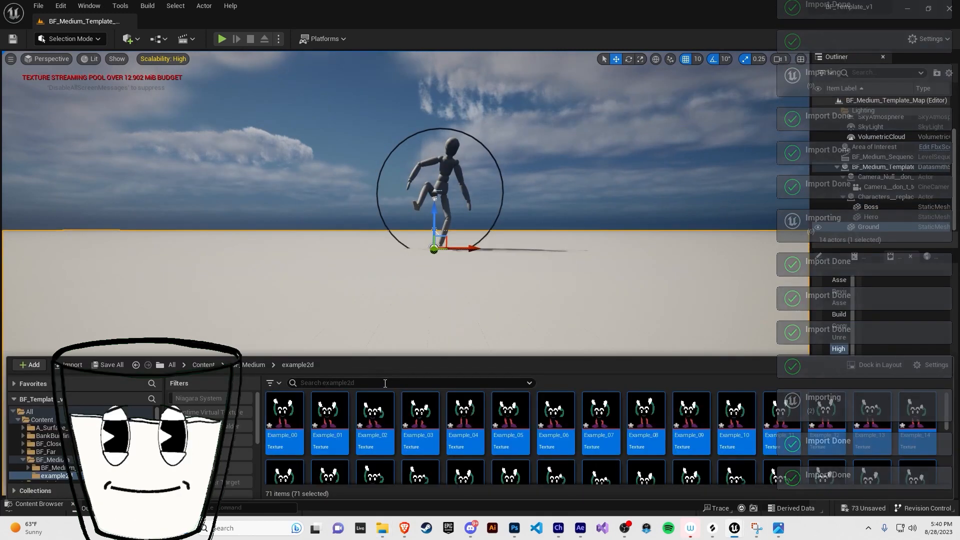
# Step: Create sprites from all the selected imported Example textures
pyautogui.rightClick(376, 425)
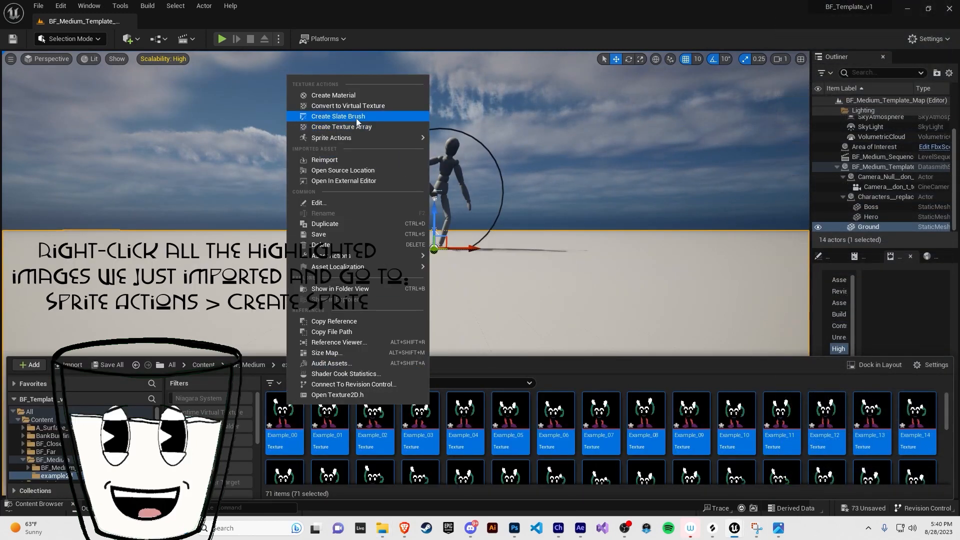
pyautogui.moveTo(355, 141)
pyautogui.click(496, 141)
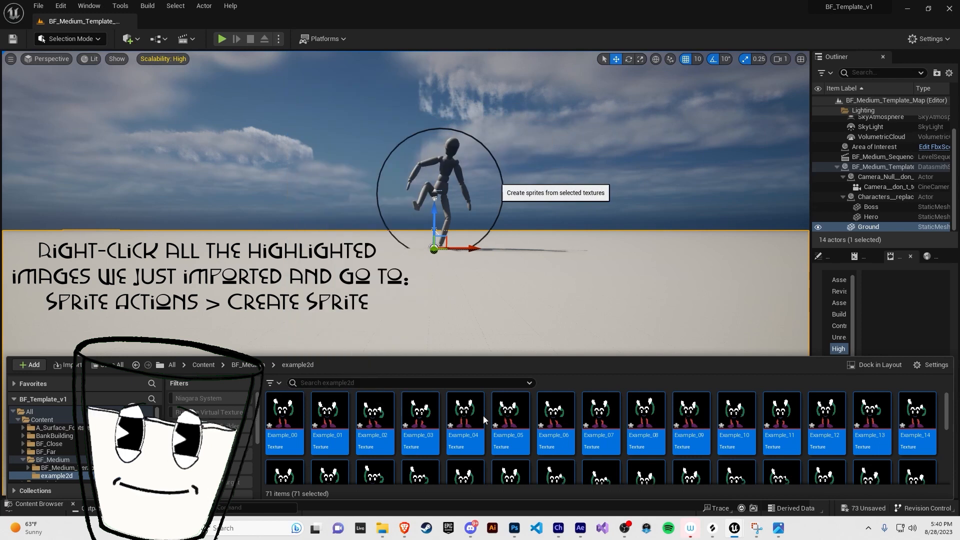
# Step: Create a flipbook from the new sprites and accept the name Example
pyautogui.rightClick(786, 452)
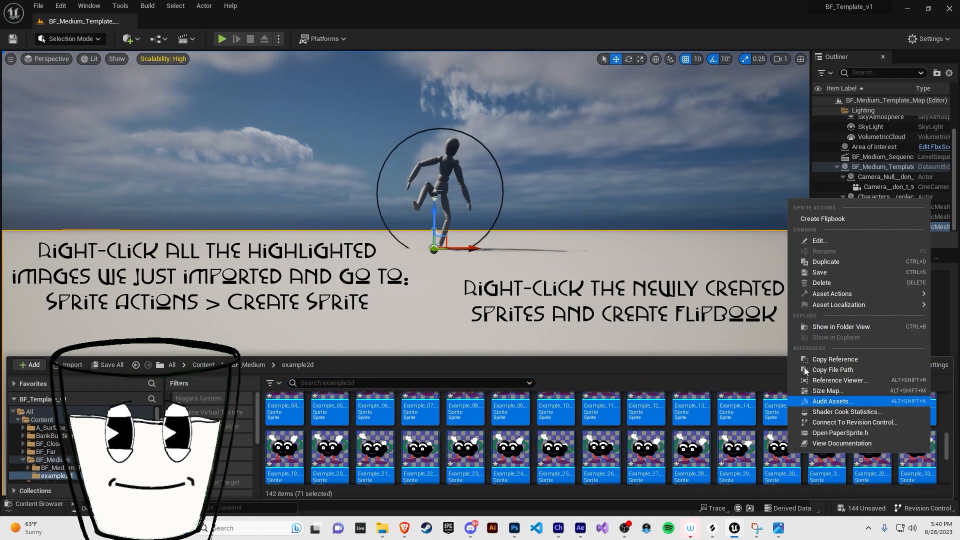
pyautogui.click(830, 218)
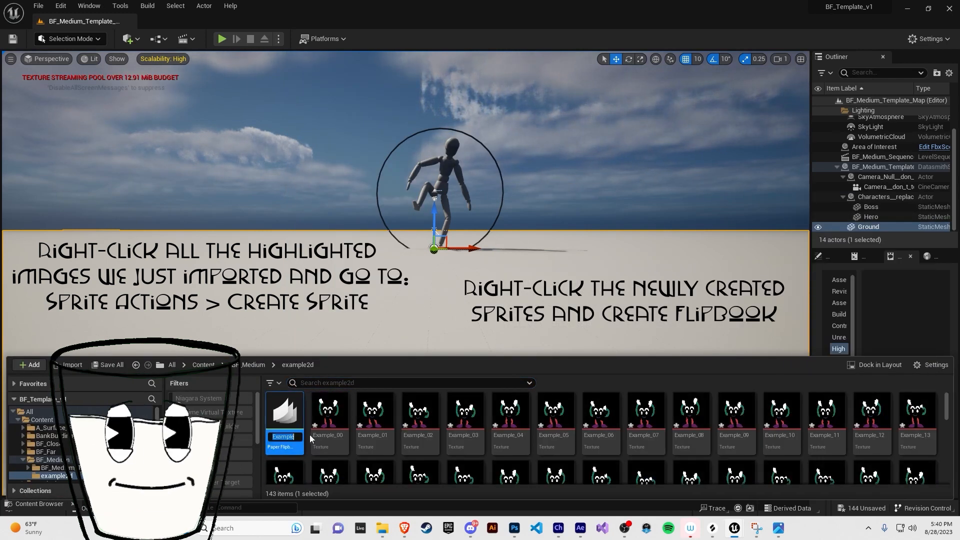
pyautogui.press('Return')
# Step: Place the Example flipbook in the level at the Boss mannequin's feet and focus the view on it
pyautogui.rightClick(391, 290)
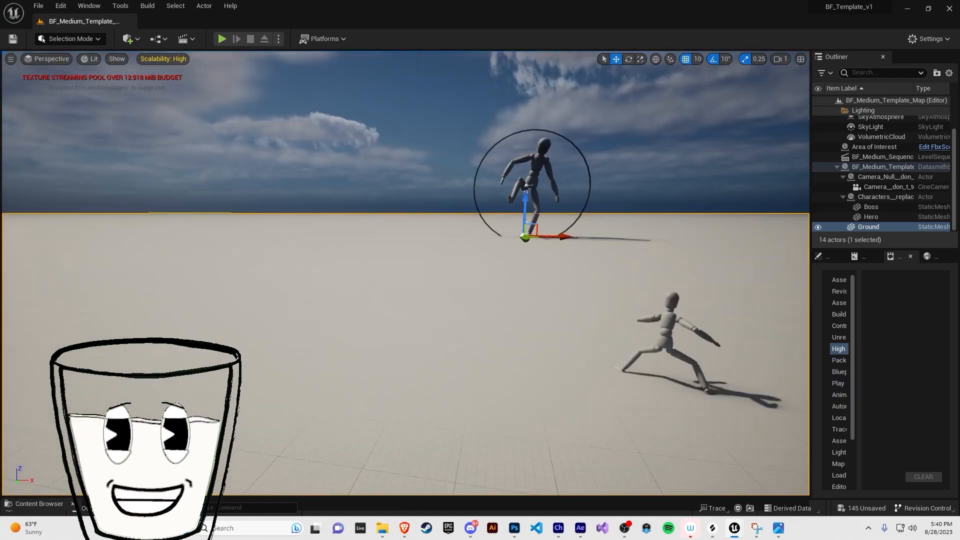
pyautogui.click(415, 225)
pyautogui.rightClick(415, 225)
pyautogui.hotkey('ctrl', 'space')
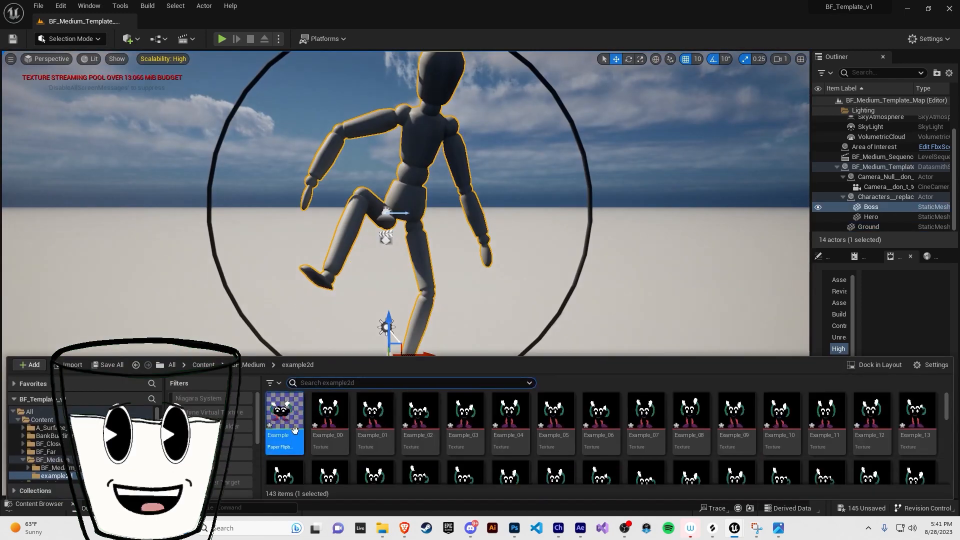
pyautogui.moveTo(287, 421); pyautogui.dragTo(385, 326)
pyautogui.press('f')
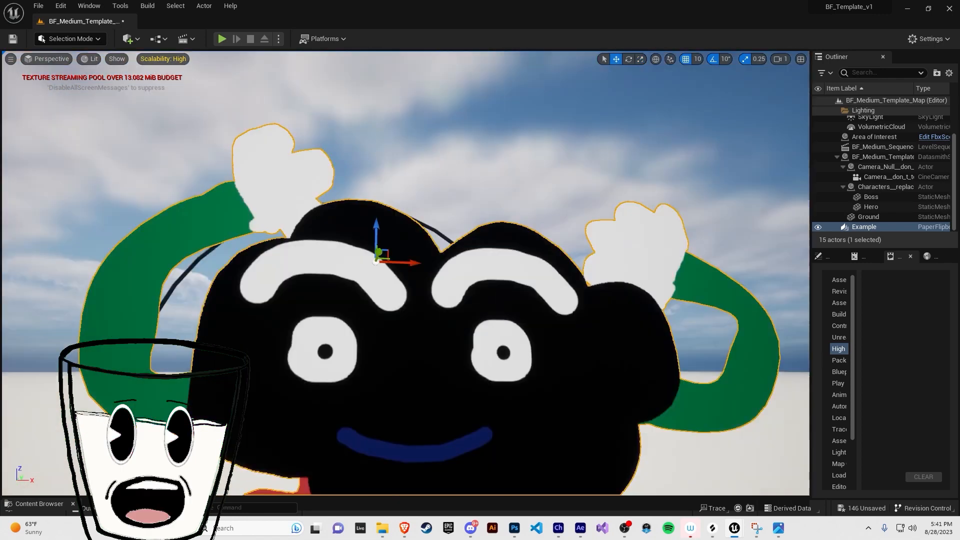
# Step: Filter the object properties by "visi" and turn off the Boss mannequin's Visible property
pyautogui.rightClick(405, 272)
pyautogui.click(450, 210)
pyautogui.moveTo(811, 280); pyautogui.dragTo(628, 280)
pyautogui.click(652, 256)
pyautogui.keyDown('shift'); pyautogui.click(102, 112); pyautogui.keyUp('shift')
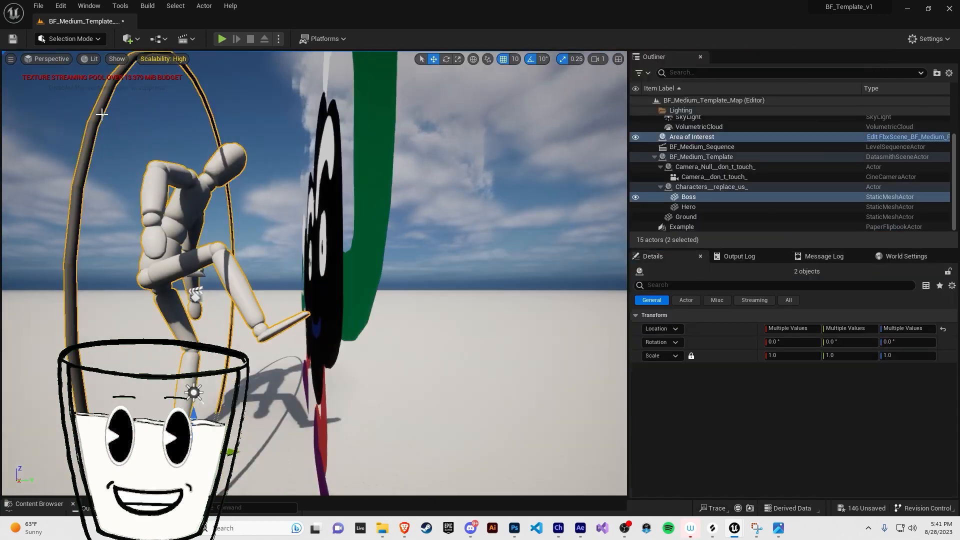
pyautogui.click(775, 283)
pyautogui.write('visi')
pyautogui.click(178, 215)
pyautogui.click(769, 409)
# Step: Turn off the Visible property of the Area of Interest circle and select the Ground
pyautogui.click(691, 137)
pyautogui.click(691, 301)
pyautogui.click(673, 314)
pyautogui.click(768, 408)
pyautogui.click(686, 217)
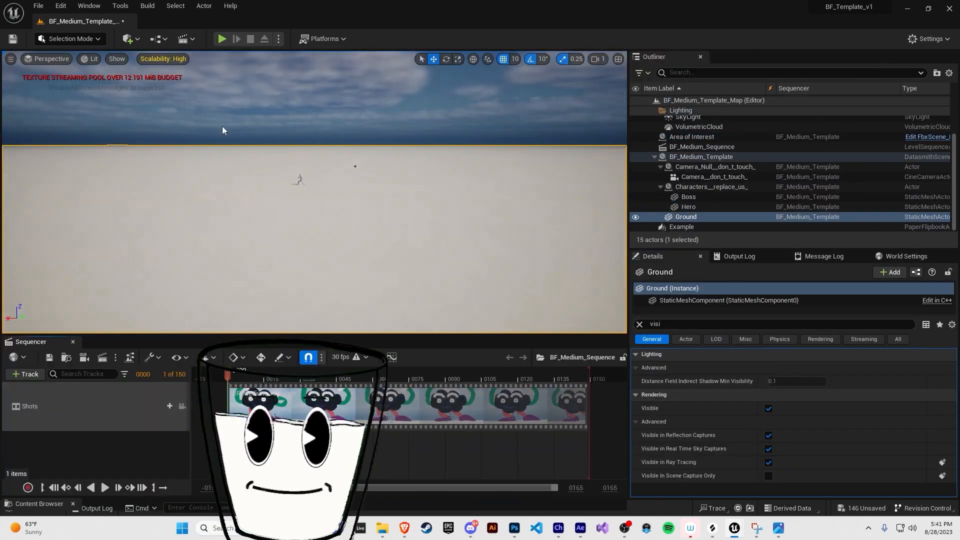
# Step: View BF_Medium_Sequence through the shot camera, play it back, and select the flipbook character near frame 18
pyautogui.click(182, 406)
pyautogui.moveTo(229, 375); pyautogui.dragTo(251, 375)
pyautogui.press('space')
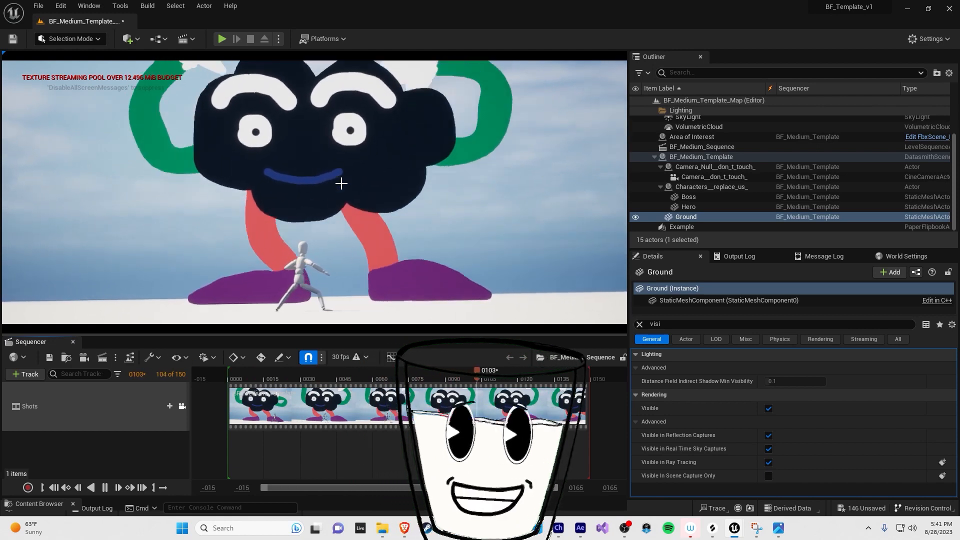
pyautogui.press('space')
pyautogui.click(342, 184)
pyautogui.moveTo(388, 377); pyautogui.dragTo(272, 377)
# Step: Add the Example flipbook actor to the sequence with a Play Rate track on its RenderComponent
pyautogui.moveTo(681, 227); pyautogui.dragTo(97, 439)
pyautogui.click(173, 438)
pyautogui.click(205, 383)
pyautogui.click(119, 453)
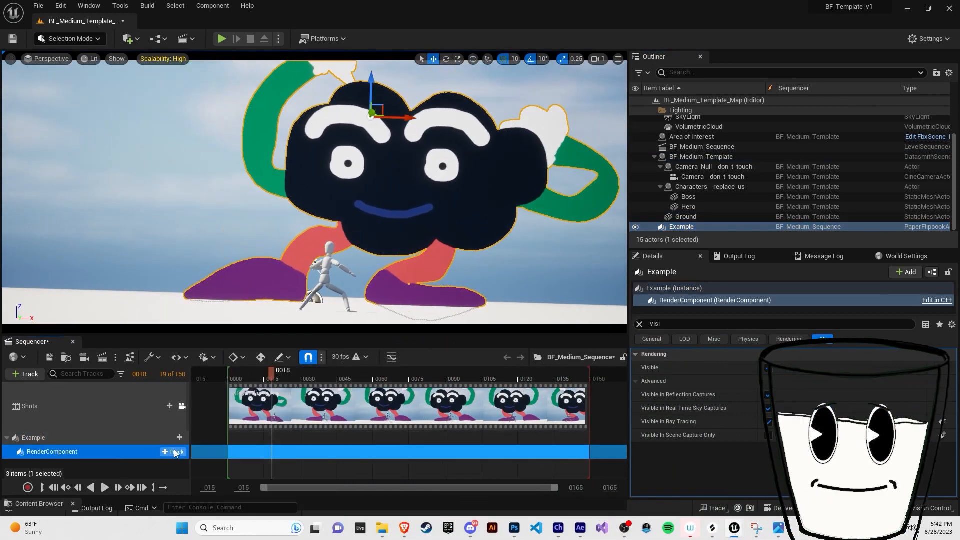
pyautogui.click(173, 451)
pyautogui.scroll(-5, 250, 269)
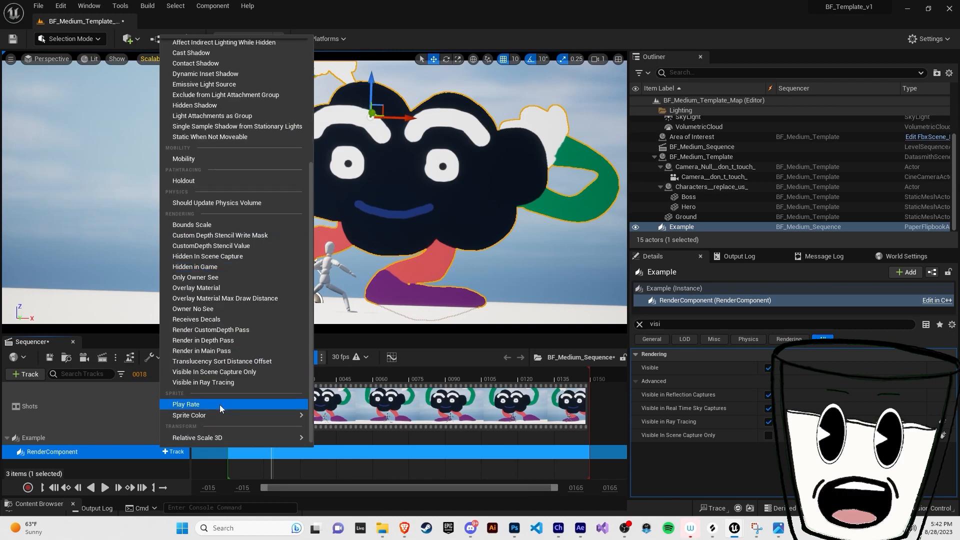
pyautogui.click(220, 404)
# Step: Key the Play Rate at 1.0 on frame 13 and slow it to 0.37 on frame 19
pyautogui.moveTo(272, 376); pyautogui.dragTo(258, 375)
pyautogui.click(177, 458)
pyautogui.moveTo(278, 458); pyautogui.dragTo(259, 458)
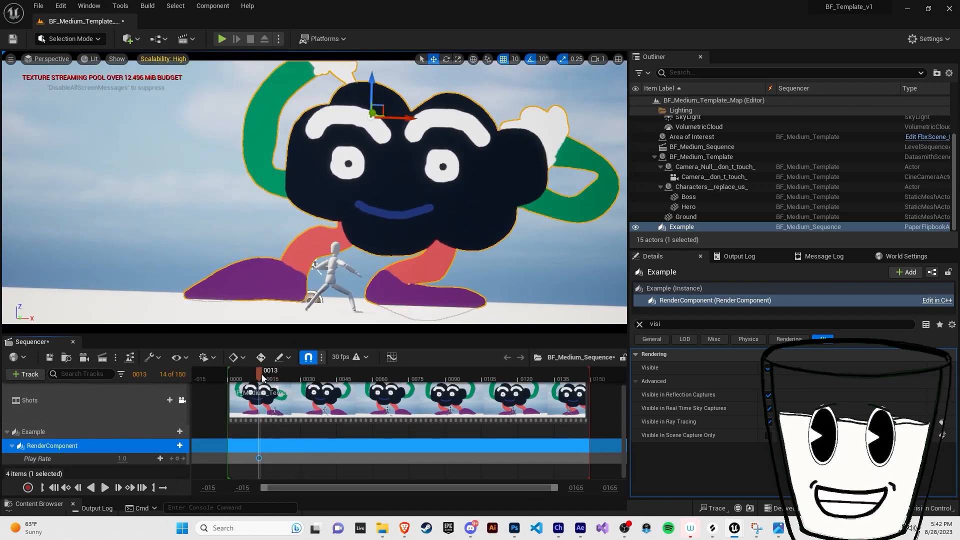
pyautogui.moveTo(260, 374); pyautogui.dragTo(273, 374)
pyautogui.moveTo(124, 459); pyautogui.dragTo(106, 458)
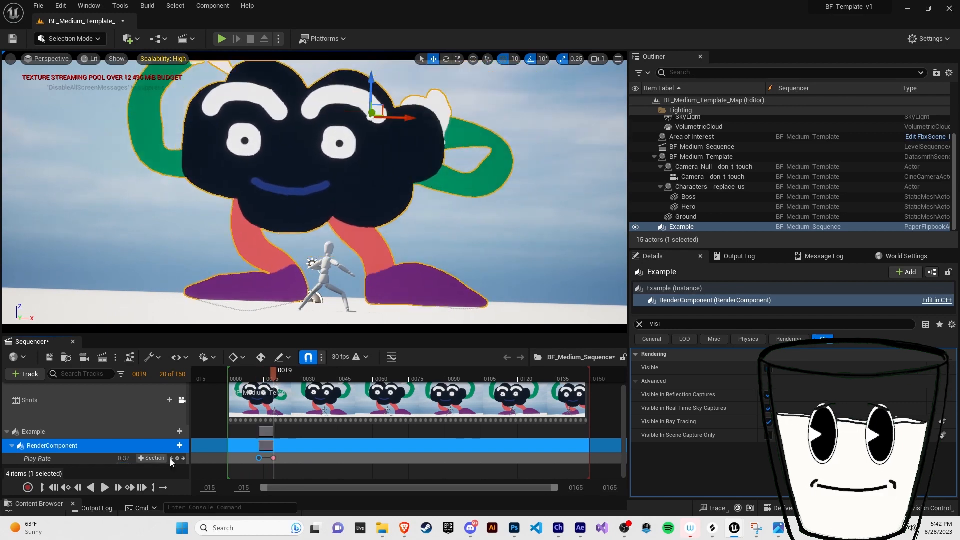
# Step: Hold the Play Rate at 0.37 to a keyframe on frame 111, add an end keyframe just past it, and play the sequence
pyautogui.moveTo(275, 376); pyautogui.dragTo(498, 379)
pyautogui.click(177, 458)
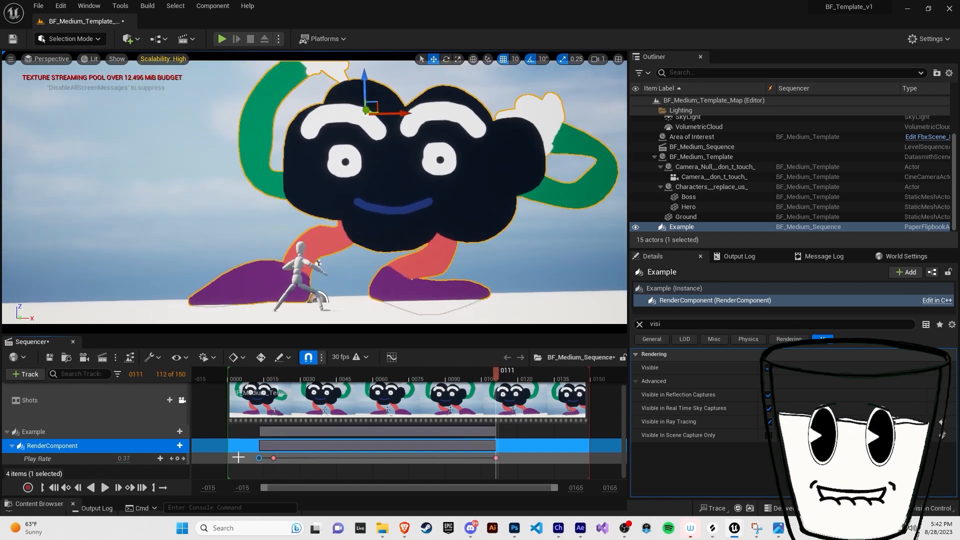
pyautogui.click(259, 376)
pyautogui.press('space')
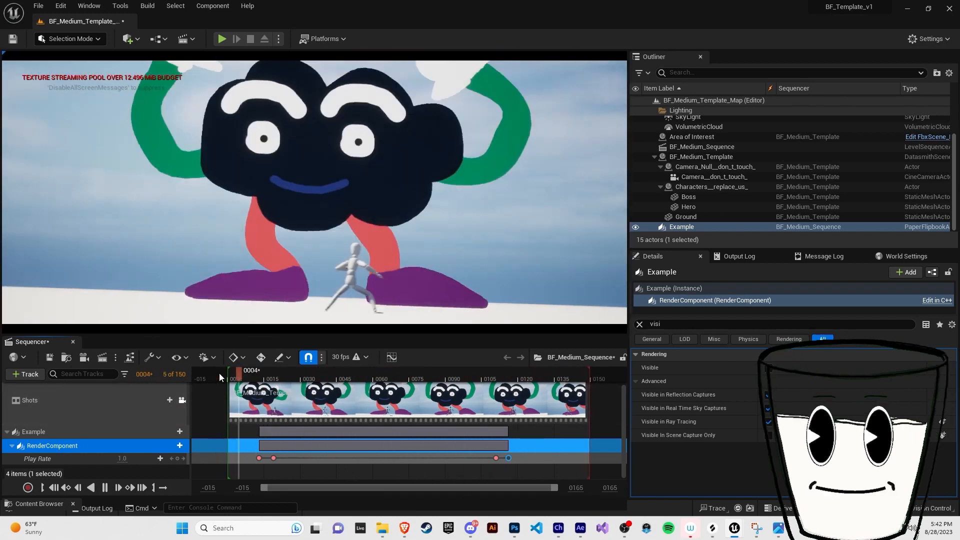
pyautogui.press('space')
# Step: Add an event track under Example in the sequence and rename it StartFlipbook
pyautogui.click(120, 433)
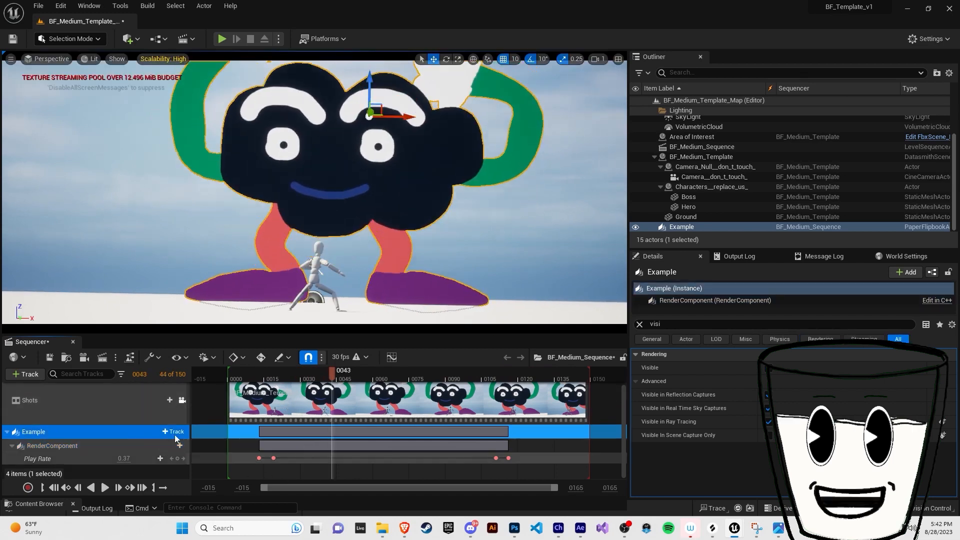
pyautogui.click(176, 432)
pyautogui.moveTo(188, 320)
pyautogui.moveTo(185, 341)
pyautogui.click(288, 345)
pyautogui.scroll(-2, 302, 440)
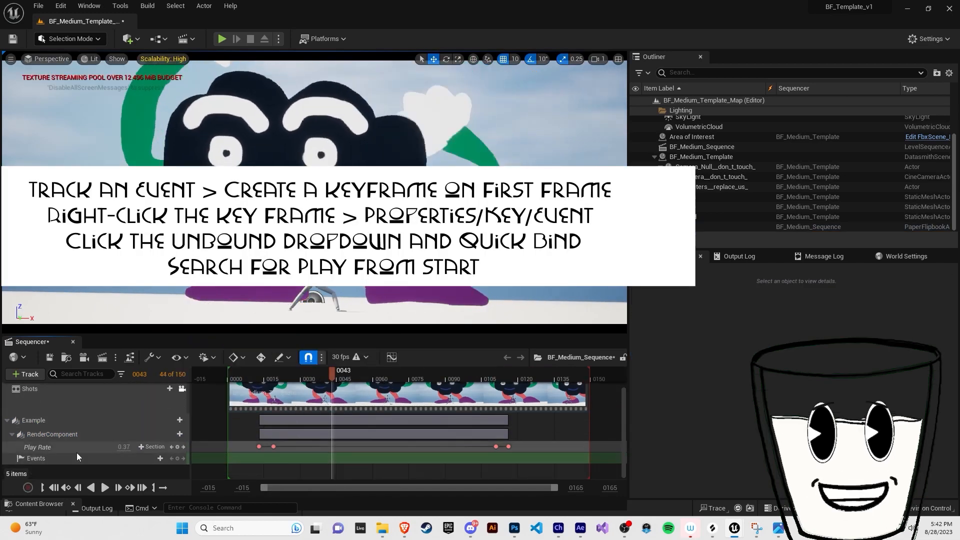
pyautogui.click(77, 452)
pyautogui.click(154, 461)
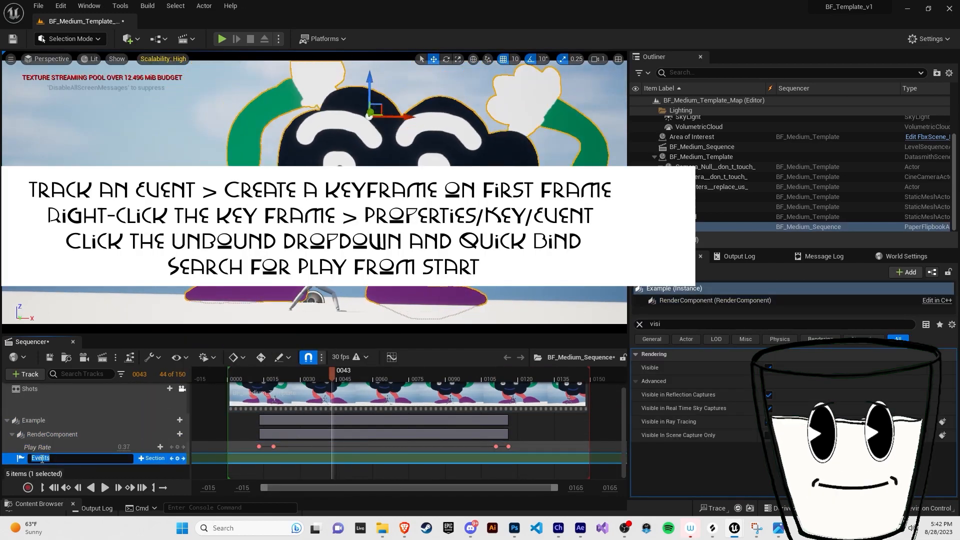
pyautogui.write('StartFlipbook')
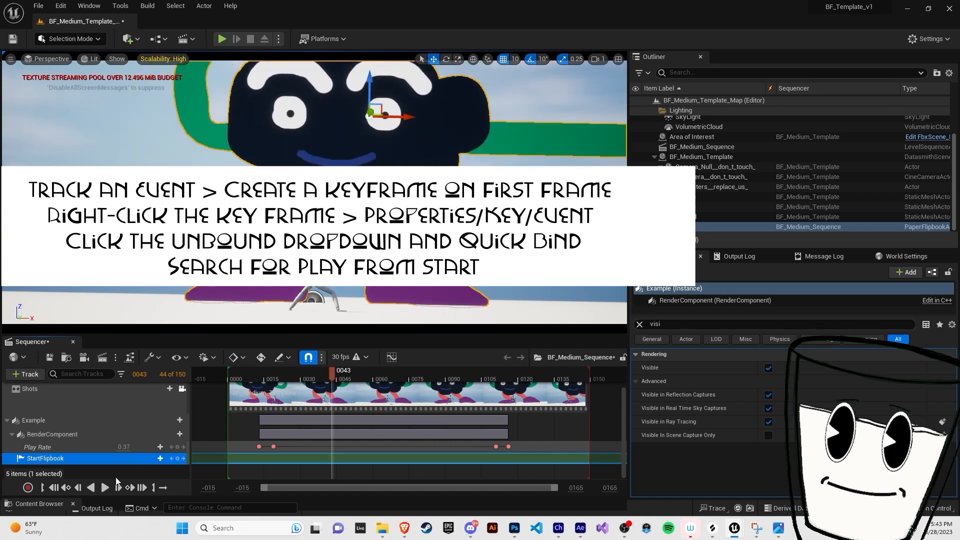
# Step: Add a StartFlipbook key on frame 0 and quick bind its event to the Play from Start function
pyautogui.click(229, 378)
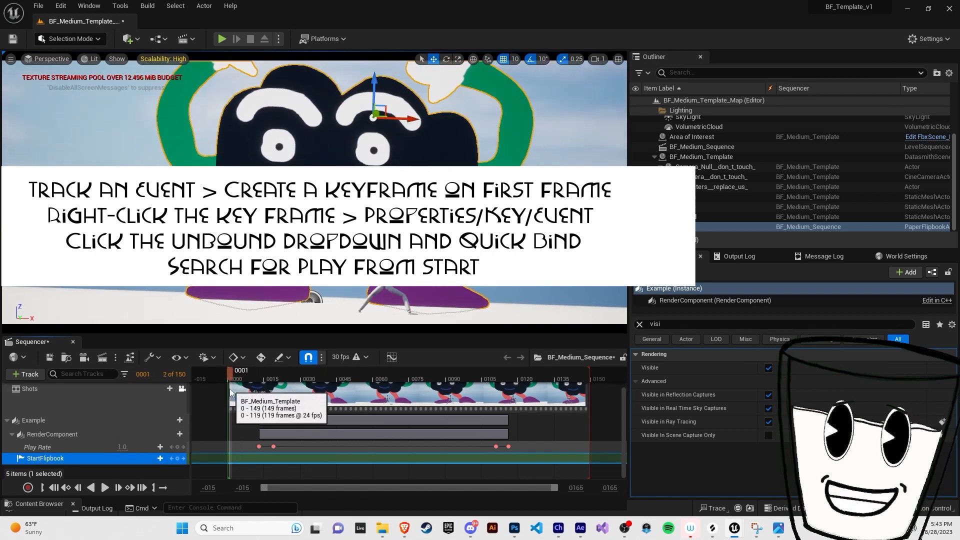
pyautogui.click(177, 458)
pyautogui.rightClick(227, 459)
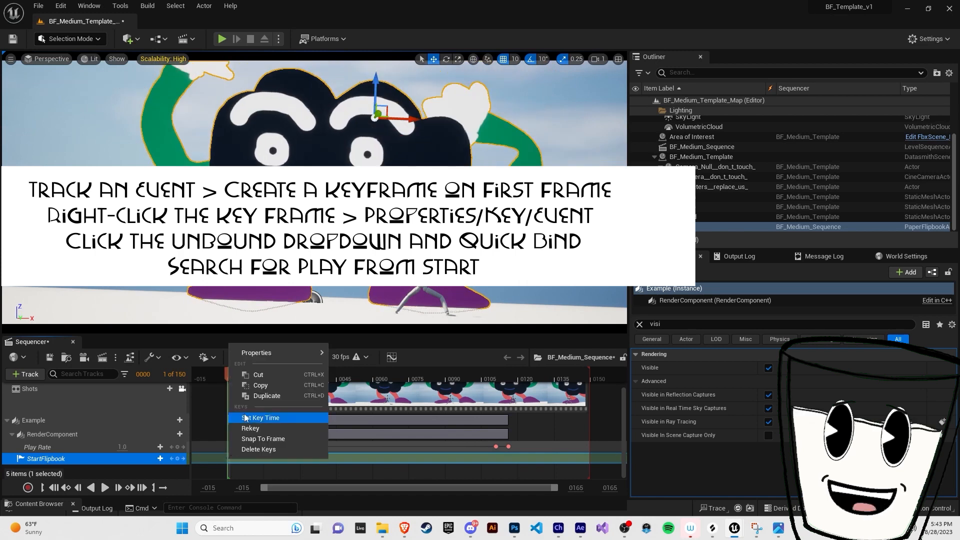
pyautogui.moveTo(300, 352)
pyautogui.click(433, 384)
pyautogui.moveTo(443, 410)
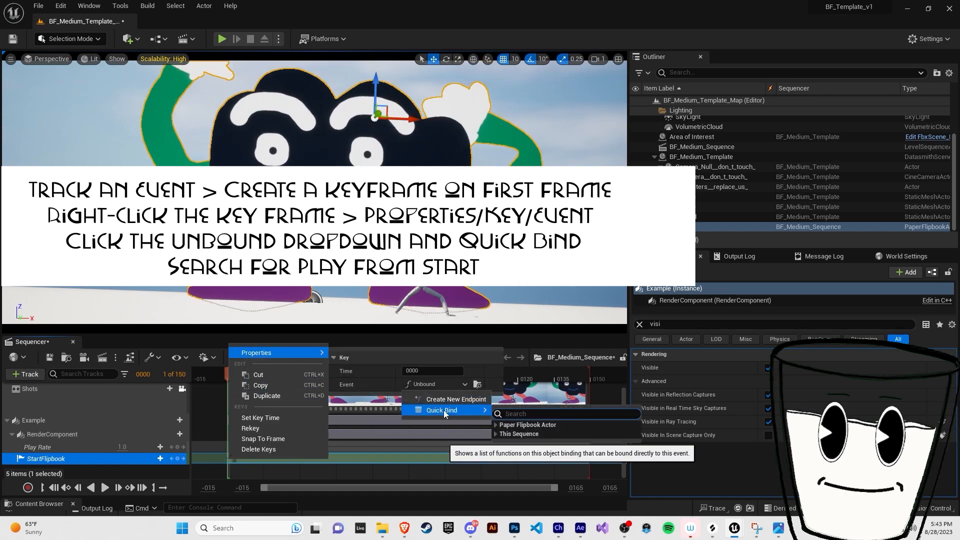
pyautogui.write('start')
pyautogui.press('Return')
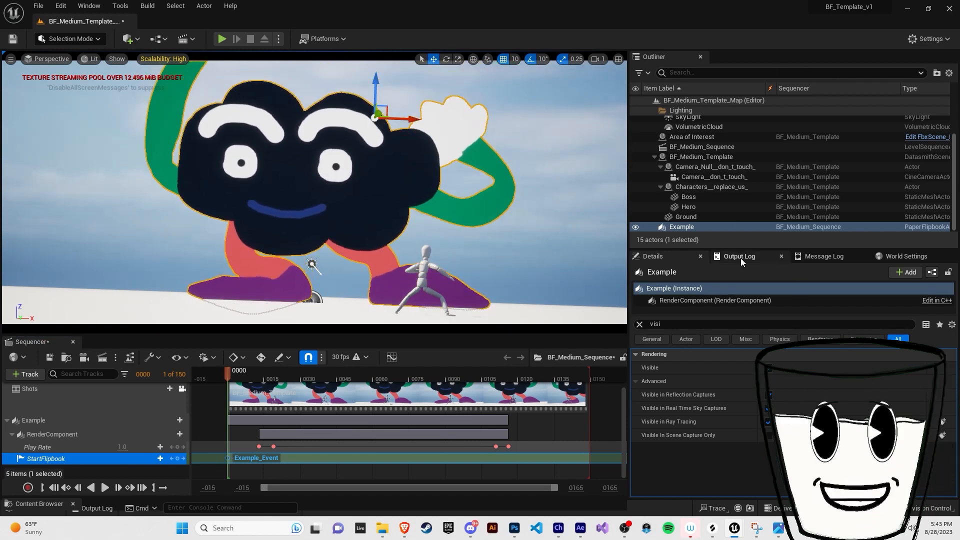
# Step: Enable Call In Editor on the frame 0 StartFlipbook key, with its bound object passed to Example
pyautogui.rightClick(228, 458)
pyautogui.moveTo(300, 353)
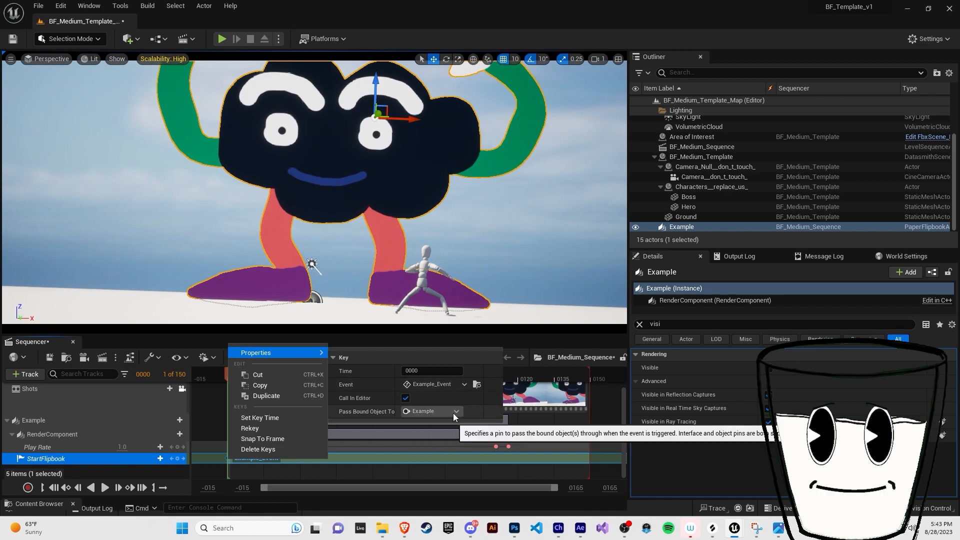
pyautogui.click(367, 259)
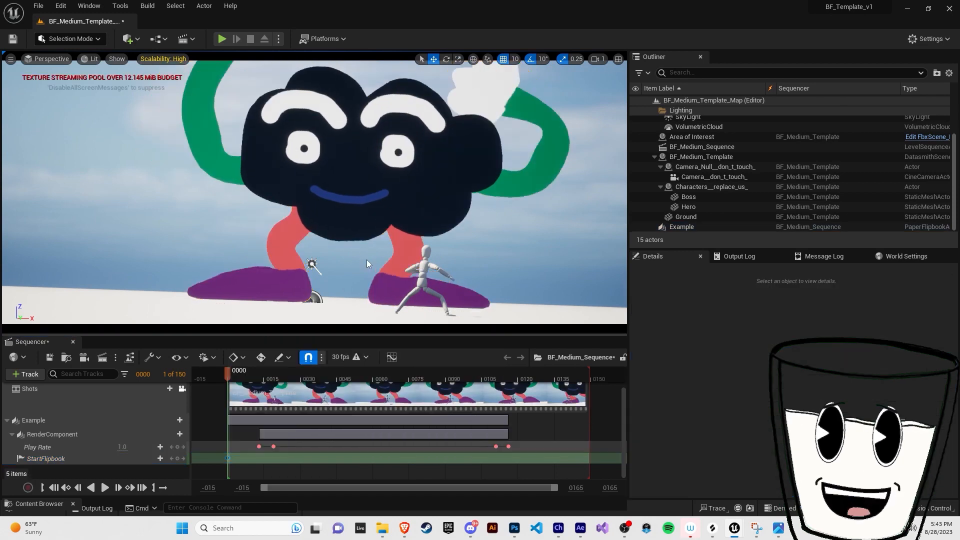
# Step: Play the sequence from the start, paste a second StartFlipbook key at frame 75, and play it again
pyautogui.moveTo(226, 374)
pyautogui.mouseDown()
pyautogui.moveTo(262, 376)
pyautogui.moveTo(209, 373)
pyautogui.moveTo(221, 373)
pyautogui.mouseUp()
pyautogui.press('space')
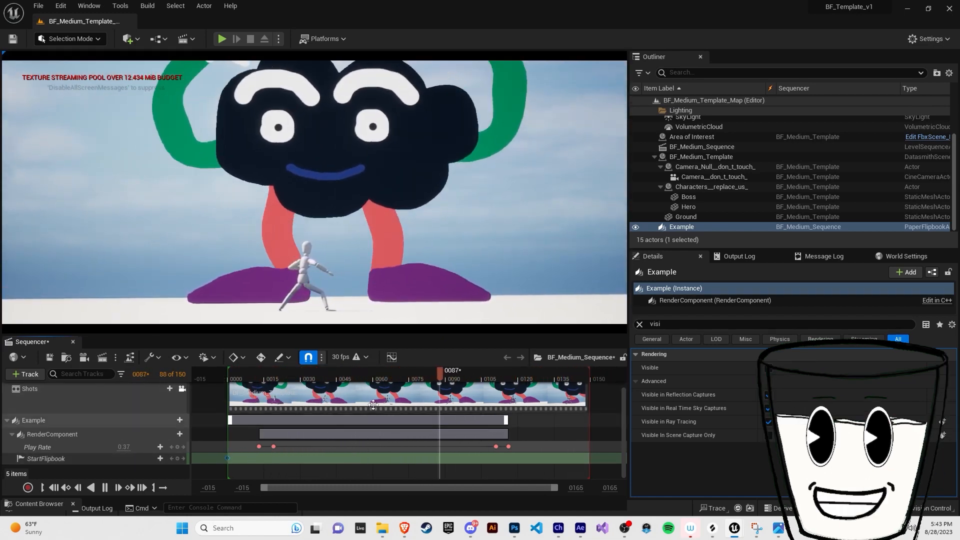
pyautogui.press('space')
pyautogui.moveTo(374, 376); pyautogui.dragTo(184, 378)
pyautogui.hotkey('ctrl', 'v')
pyautogui.press('space')
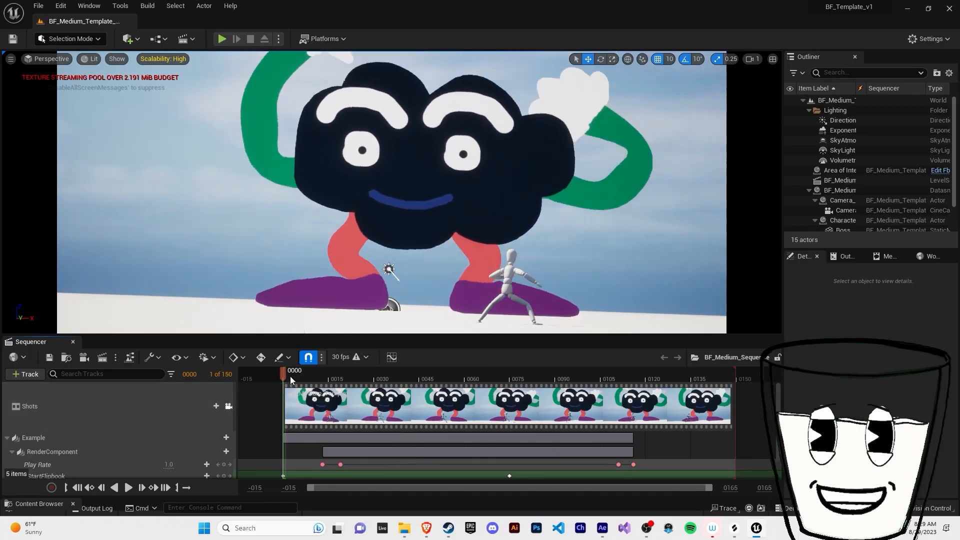
# Step: Add the sequence to the Movie Render Queue and import the RenderSettingsUnrealEngineDocs preset into its render configuration
pyautogui.moveTo(290, 376); pyautogui.dragTo(315, 377)
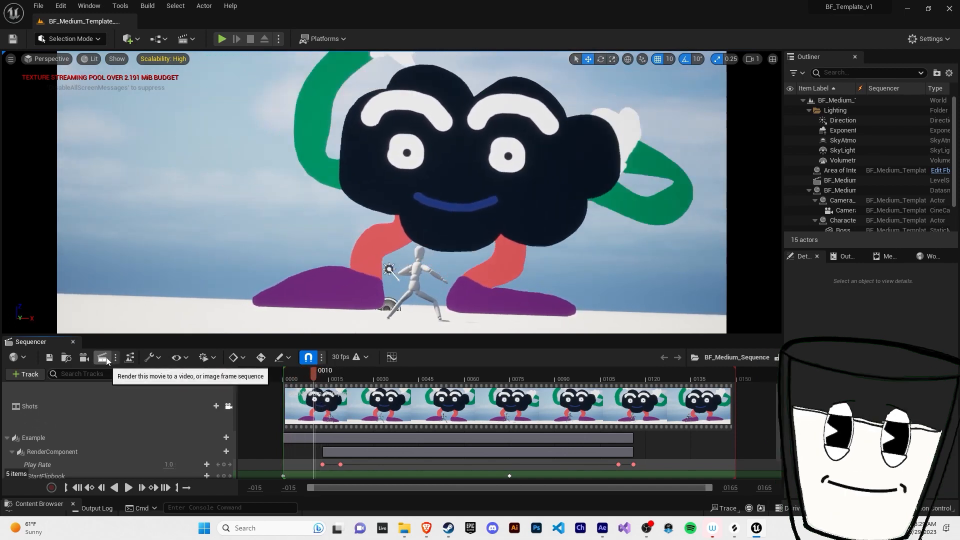
pyautogui.click(102, 357)
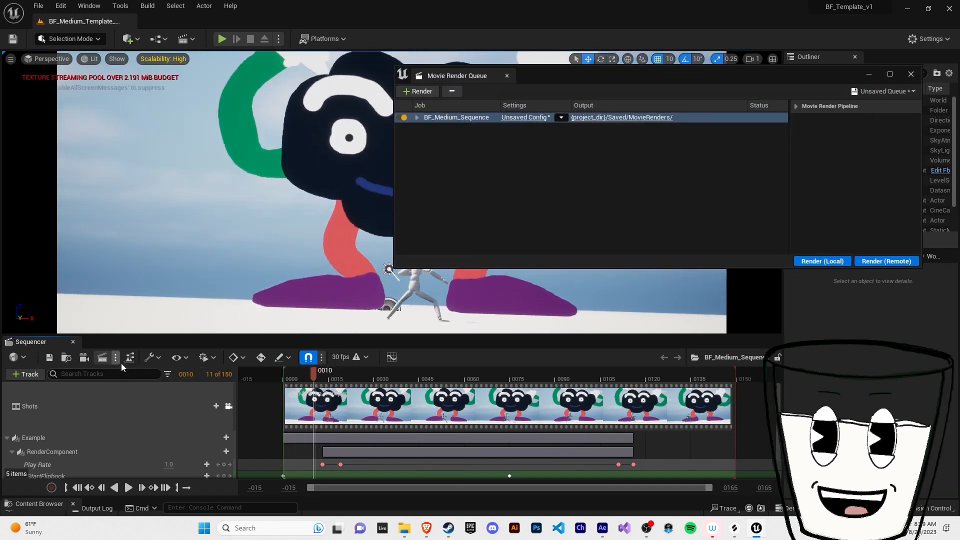
pyautogui.click(532, 119)
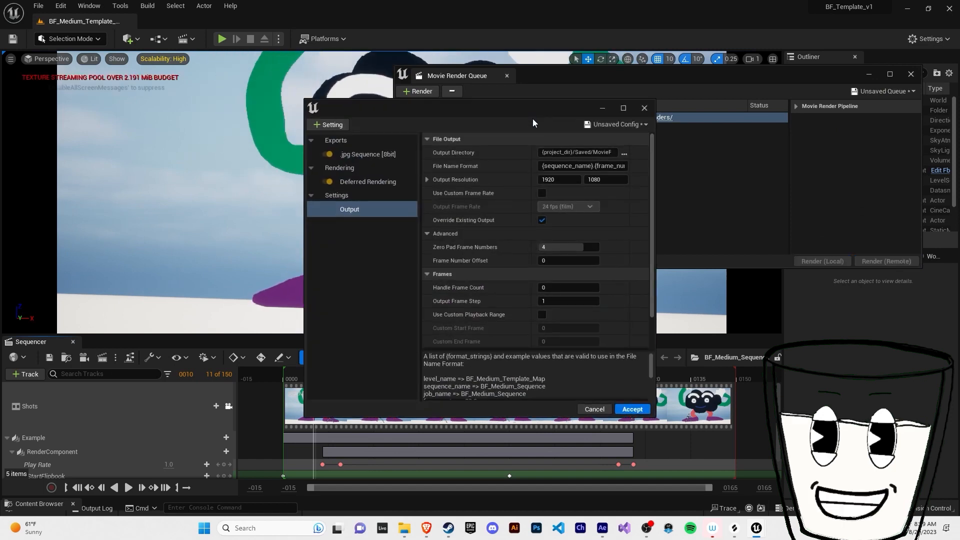
pyautogui.click(603, 125)
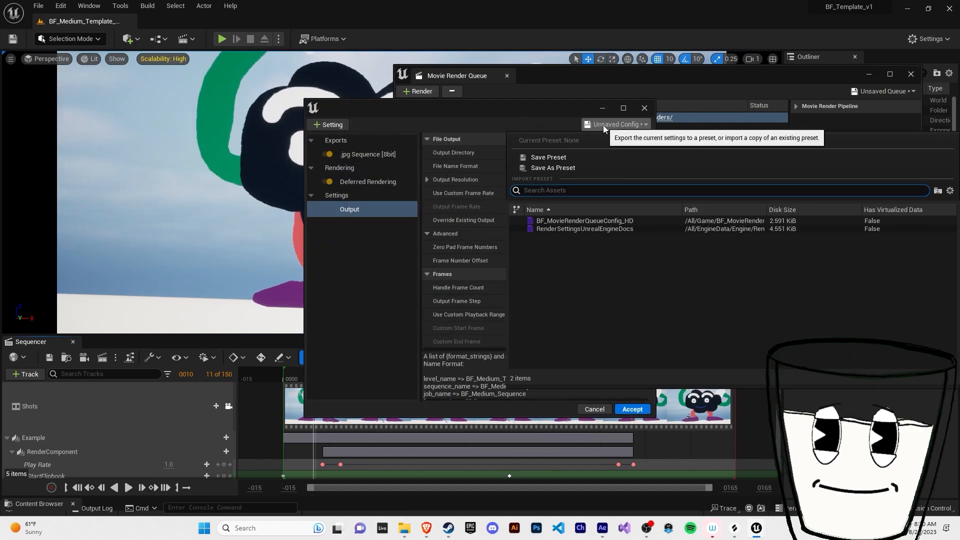
pyautogui.click(574, 230)
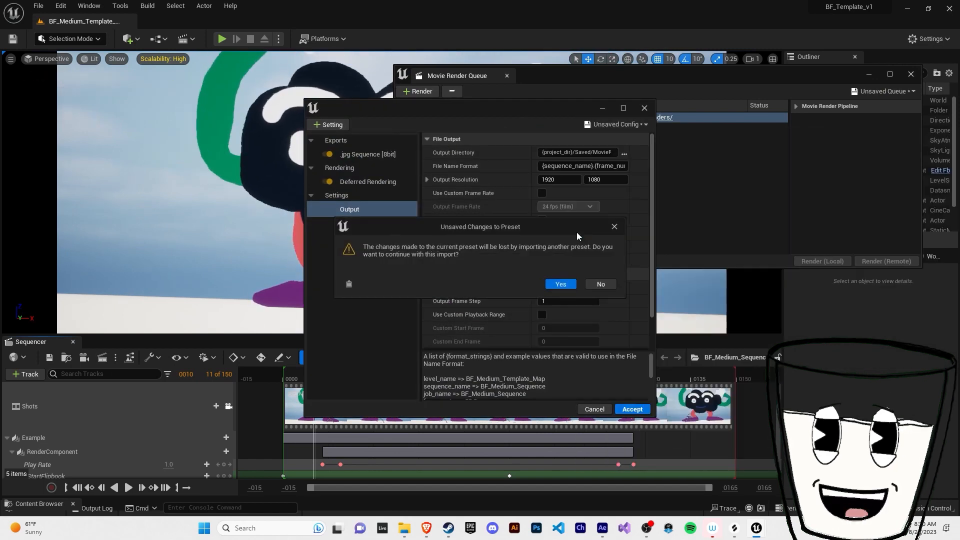
pyautogui.click(561, 286)
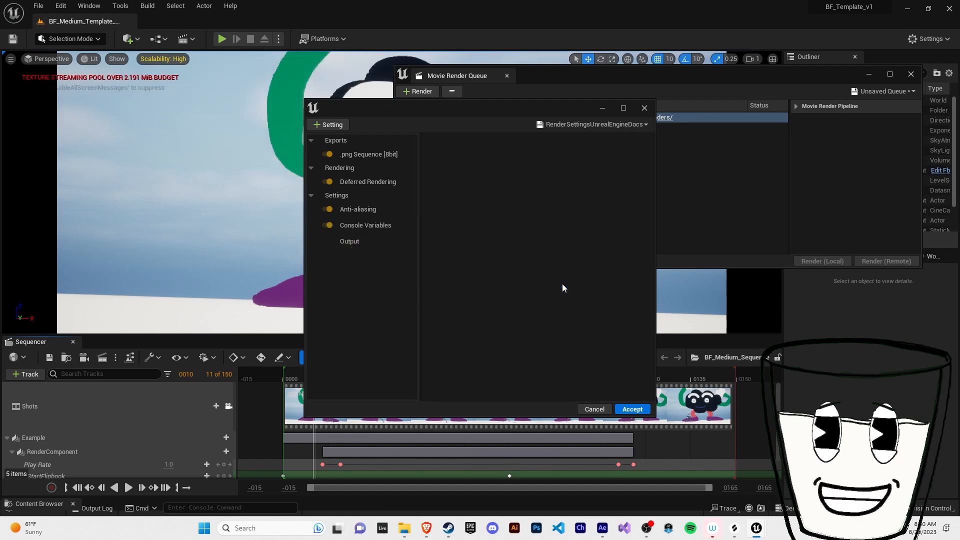
# Step: Review the preset's PNG sequence, deferred rendering, anti-aliasing with advanced warm-up options, and console variable settings
pyautogui.click(361, 155)
pyautogui.click(365, 182)
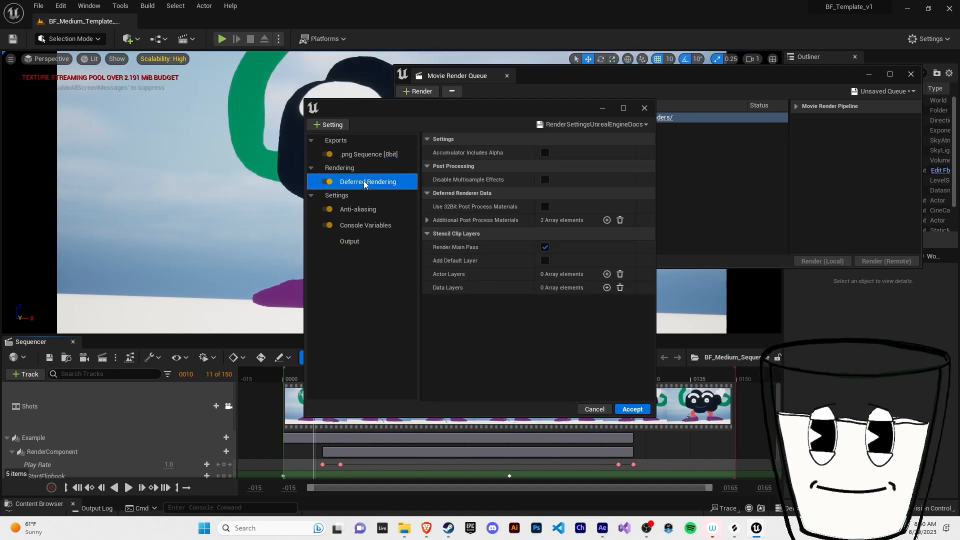
pyautogui.click(360, 208)
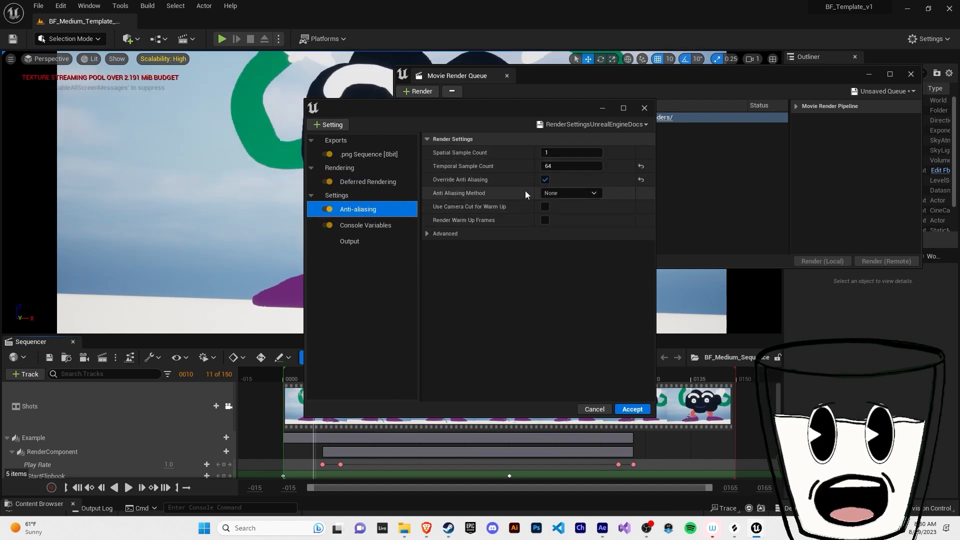
pyautogui.click(433, 235)
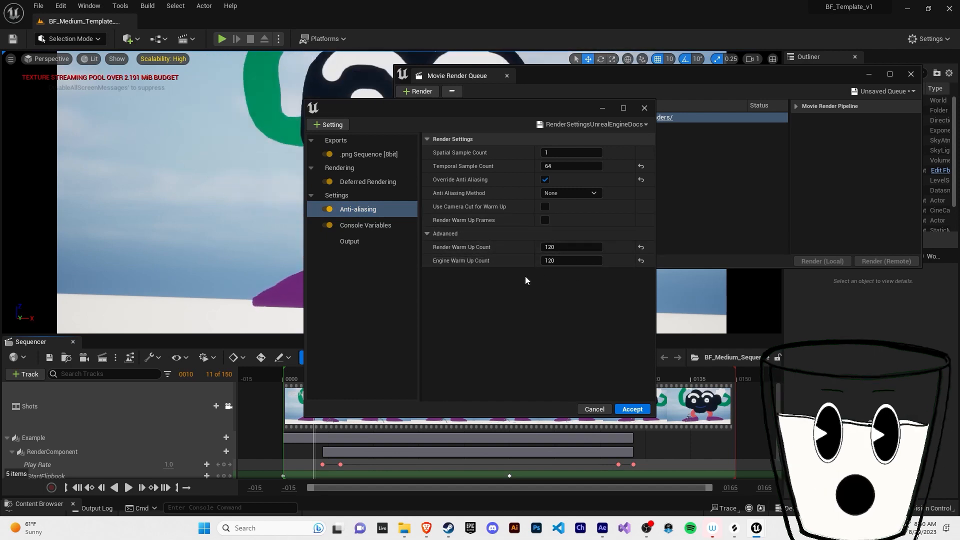
pyautogui.click(356, 223)
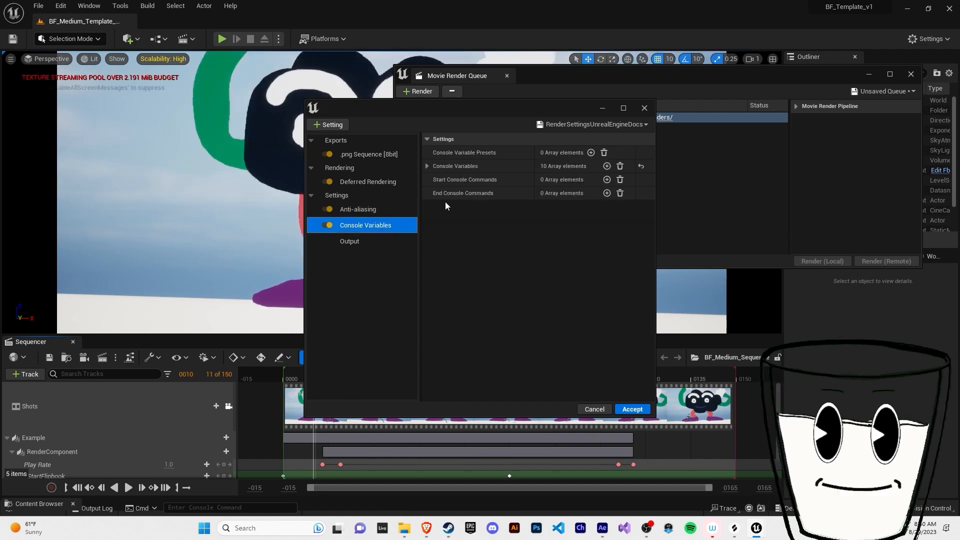
pyautogui.click(428, 164)
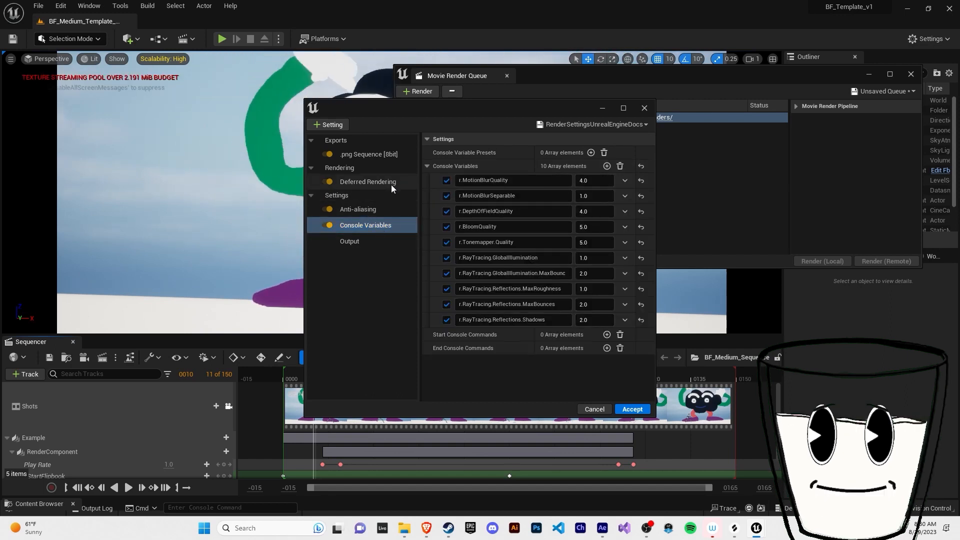
# Step: Create a Test folder in D:/Renders/BossFight and set it as the render's output directory
pyautogui.click(356, 243)
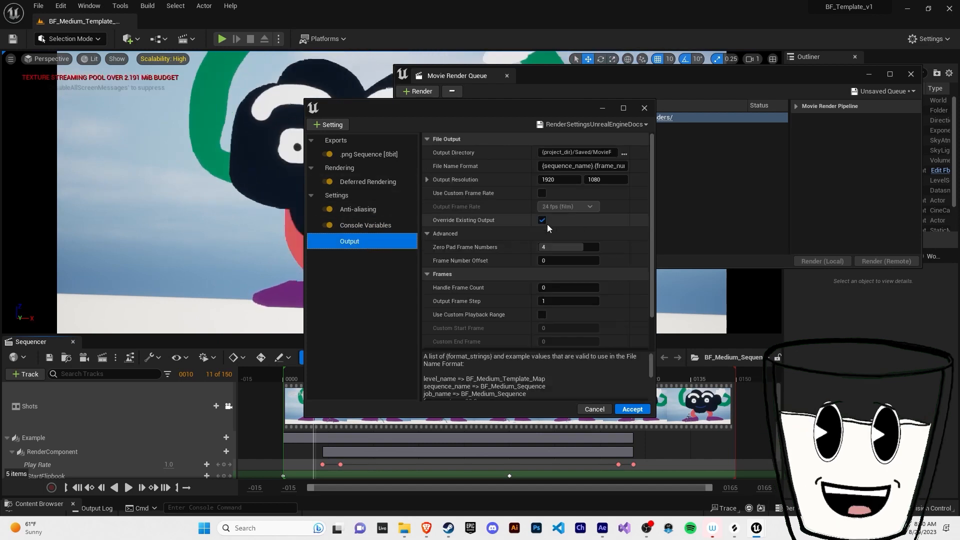
pyautogui.click(625, 154)
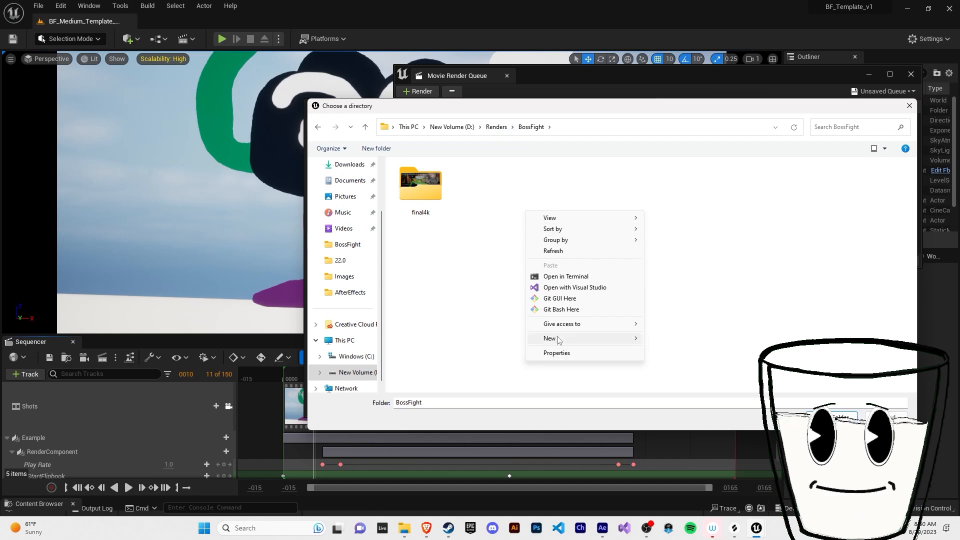
pyautogui.click(660, 341)
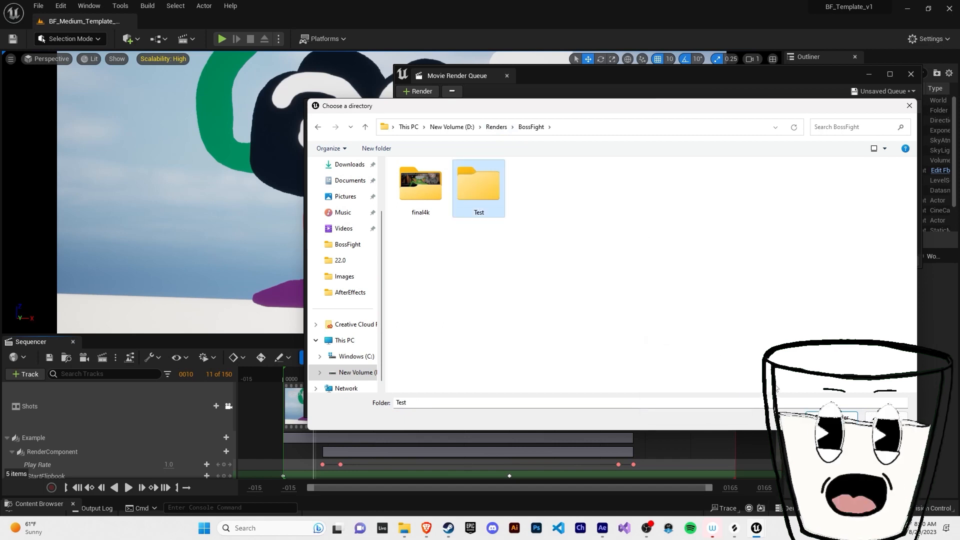
pyautogui.click(833, 417)
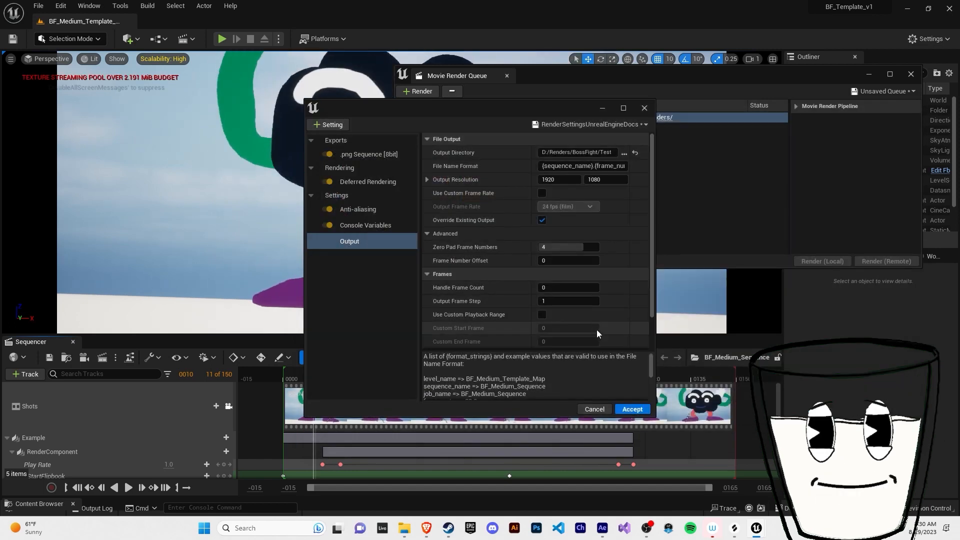
# Step: Keep the output resolution at 1920 x 1080, accept the render configuration, and render the queued sequence locally
pyautogui.click(559, 180)
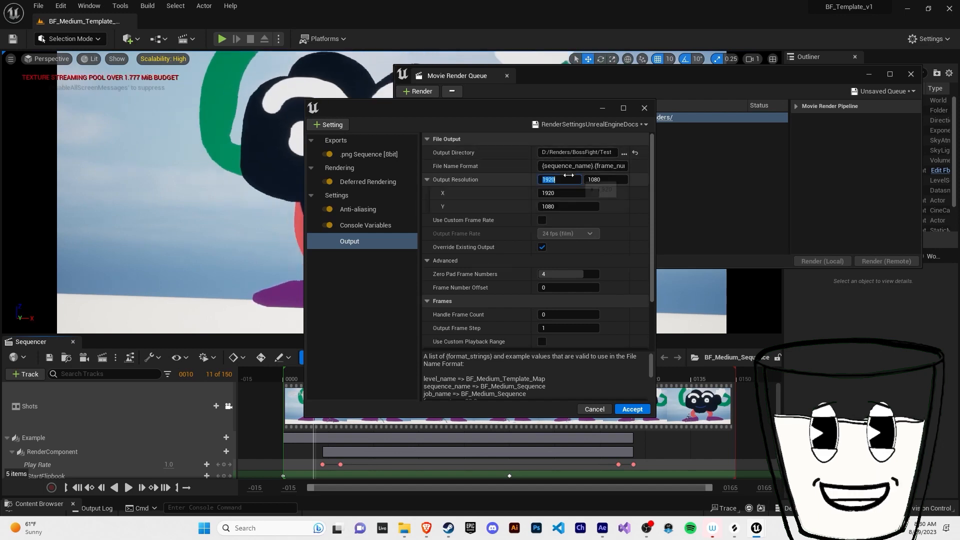
pyautogui.click(609, 180)
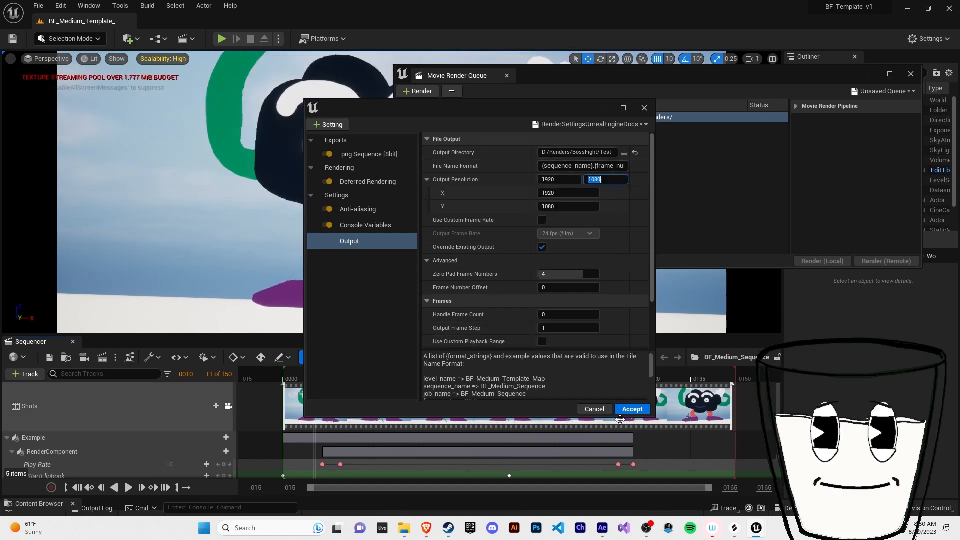
pyautogui.click(625, 413)
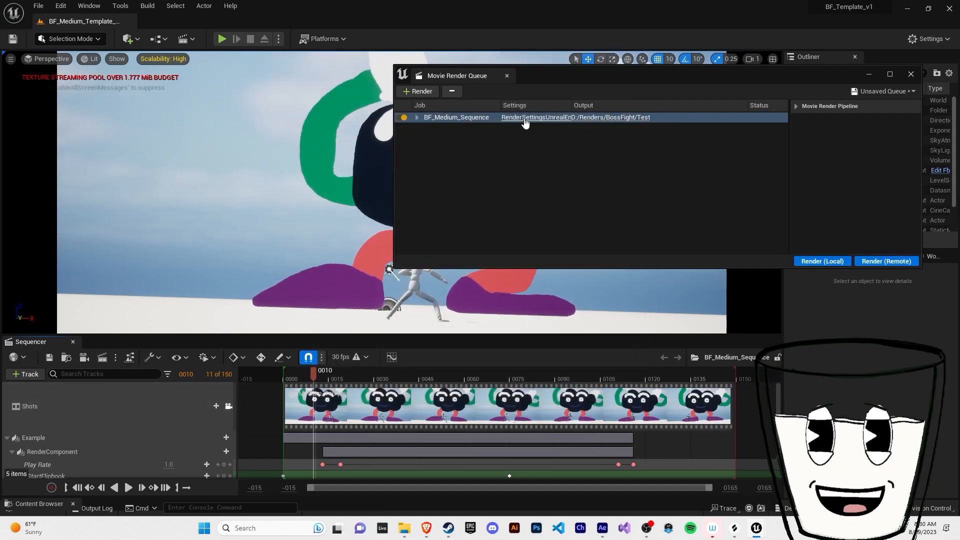
pyautogui.click(808, 261)
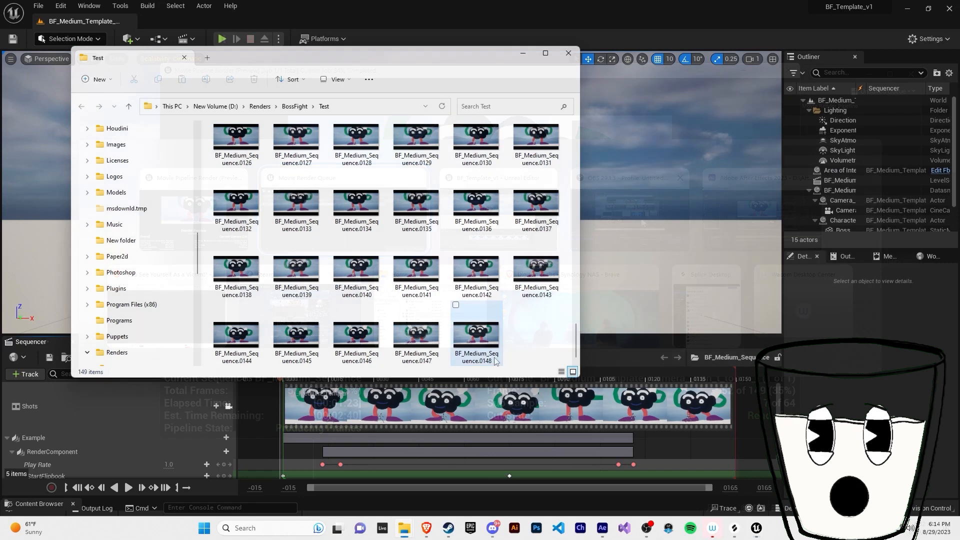
# Step: Check the rendered frames in the Test folder, then import all of them into the Frames folder of the After Effects project
pyautogui.scroll(15, 380, 200)
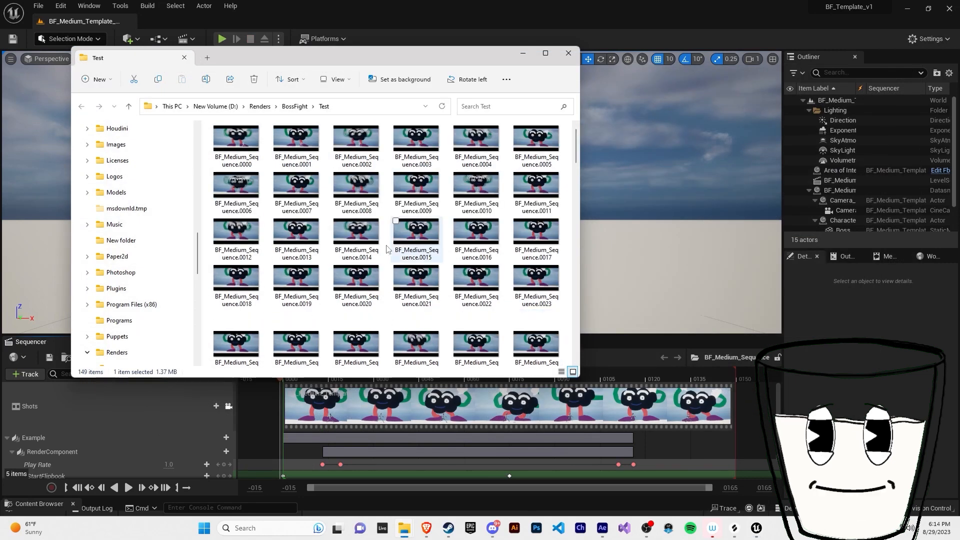
pyautogui.scroll(-15, 262, 180)
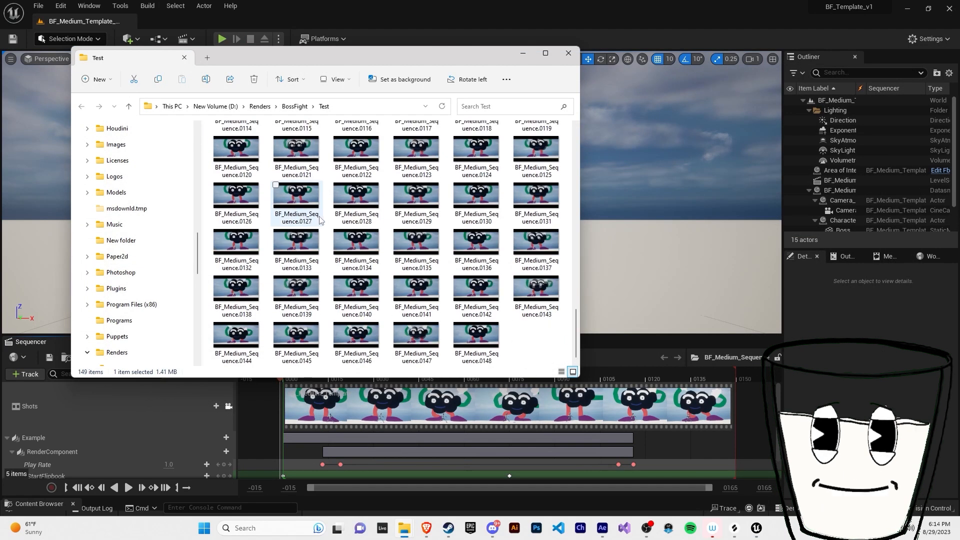
pyautogui.hotkey('ctrl', 'a')
pyautogui.hotkey('alt', 'Tab')
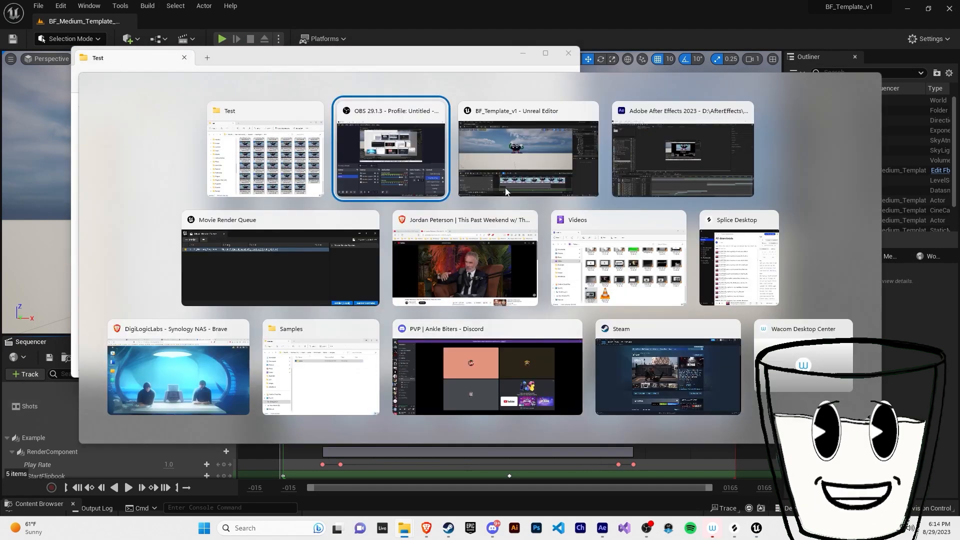
pyautogui.click(701, 188)
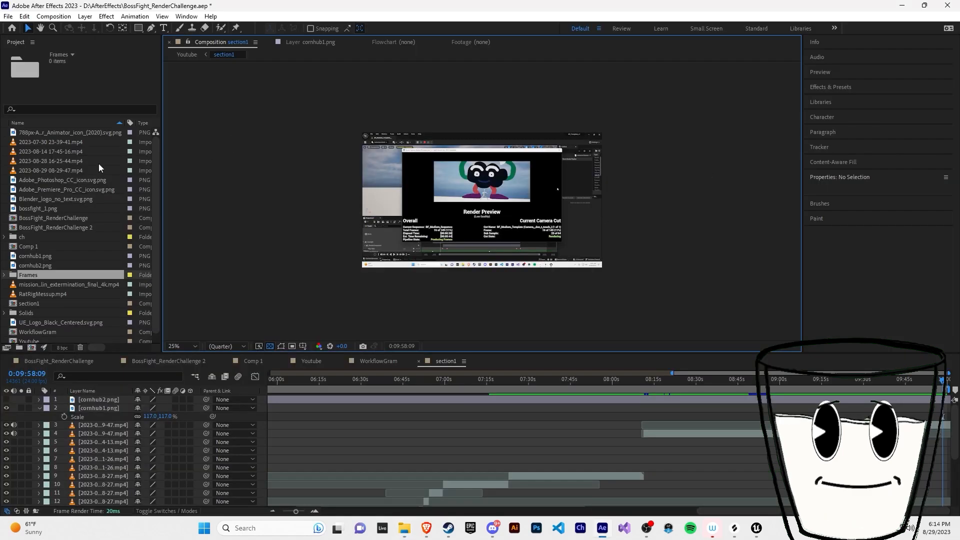
pyautogui.click(5, 276)
pyautogui.hotkey('alt', 'Tab')
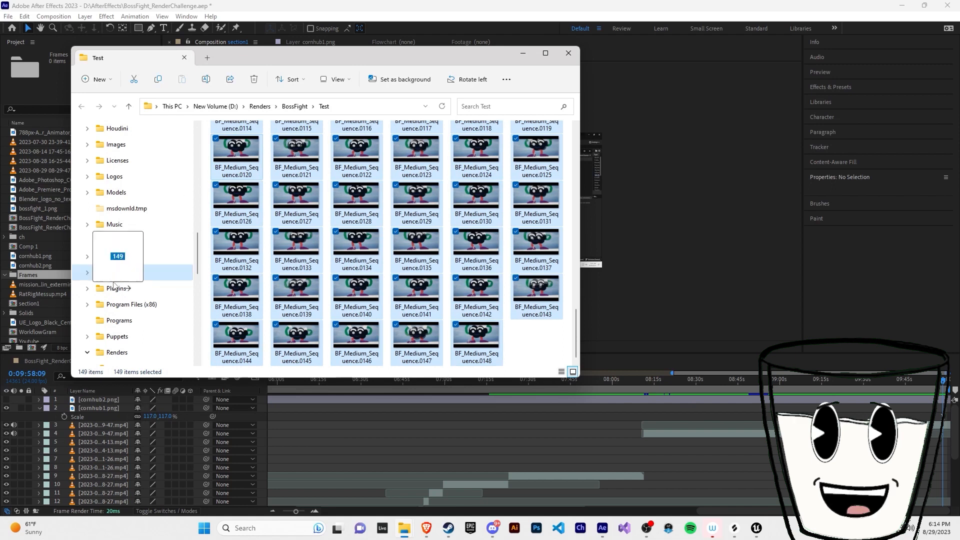
pyautogui.moveTo(114, 285); pyautogui.dragTo(34, 277)
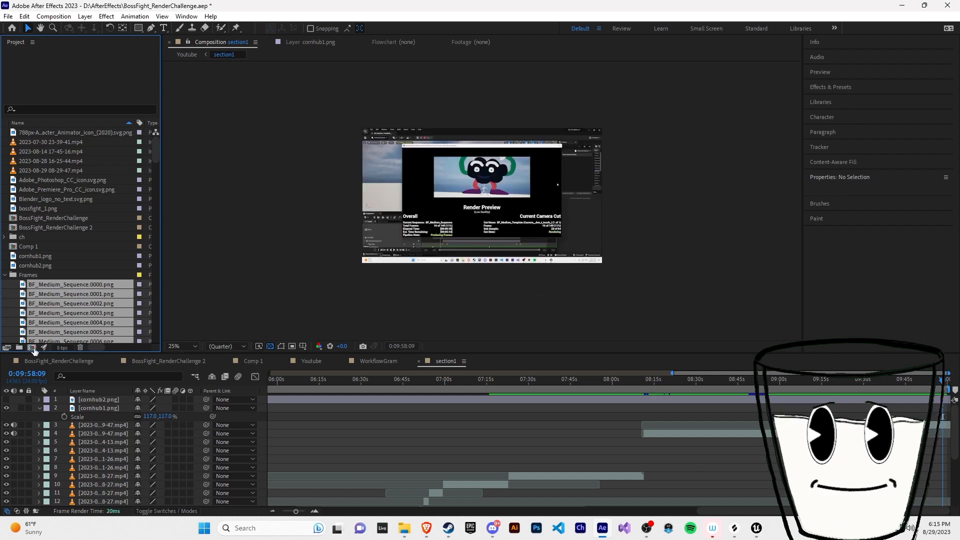
# Step: Create a new 1920x1080, 24 fps composition named Test
pyautogui.click(32, 348)
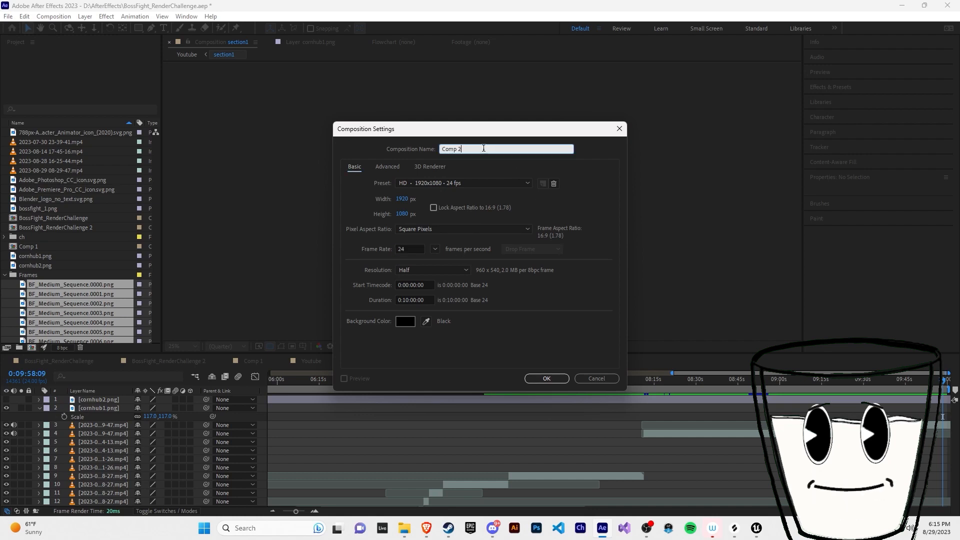
pyautogui.write('Test')
pyautogui.press('Return')
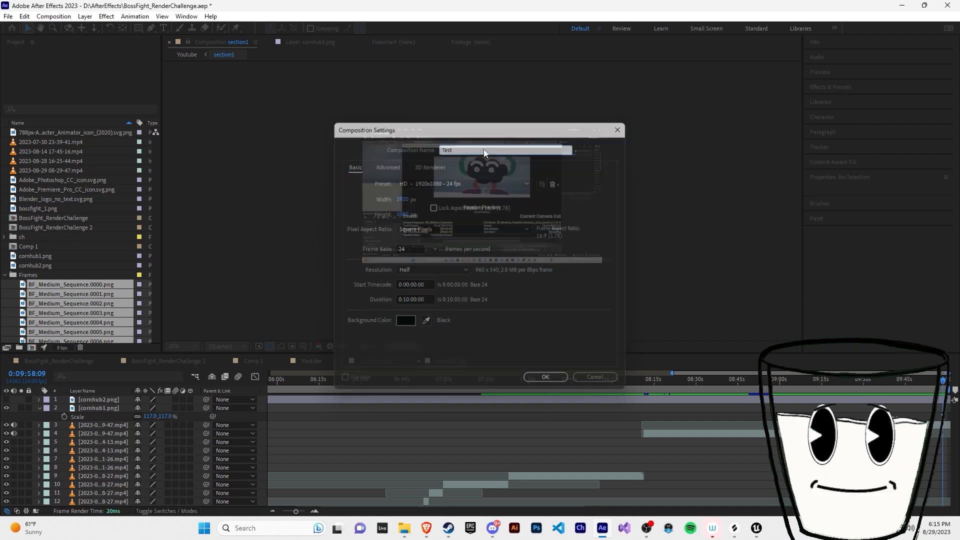
# Step: Add the frames BF_Medium_Sequence.0000 through 0148 to the Test composition as layers, in ascending order
pyautogui.click(71, 323)
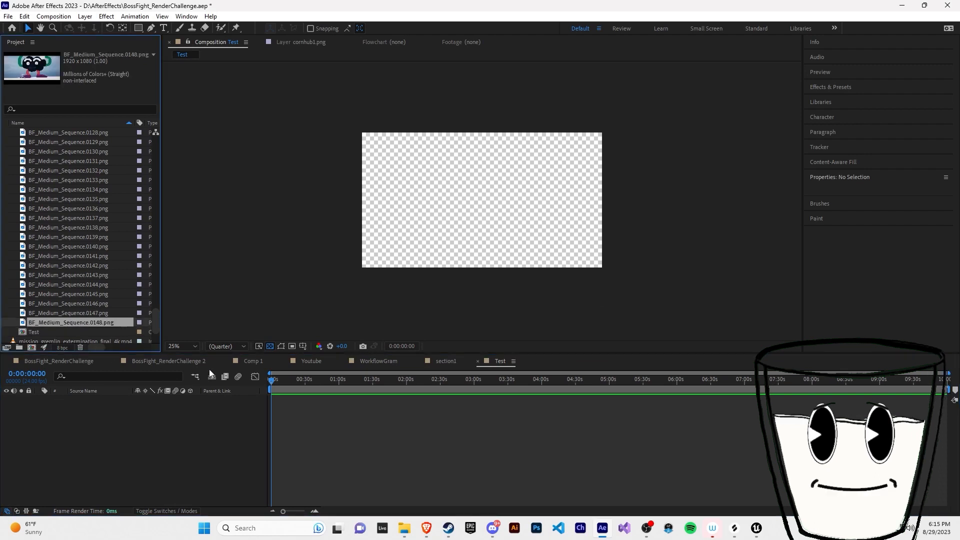
pyautogui.scroll(6, 98, 278)
pyautogui.scroll(14, 72, 254)
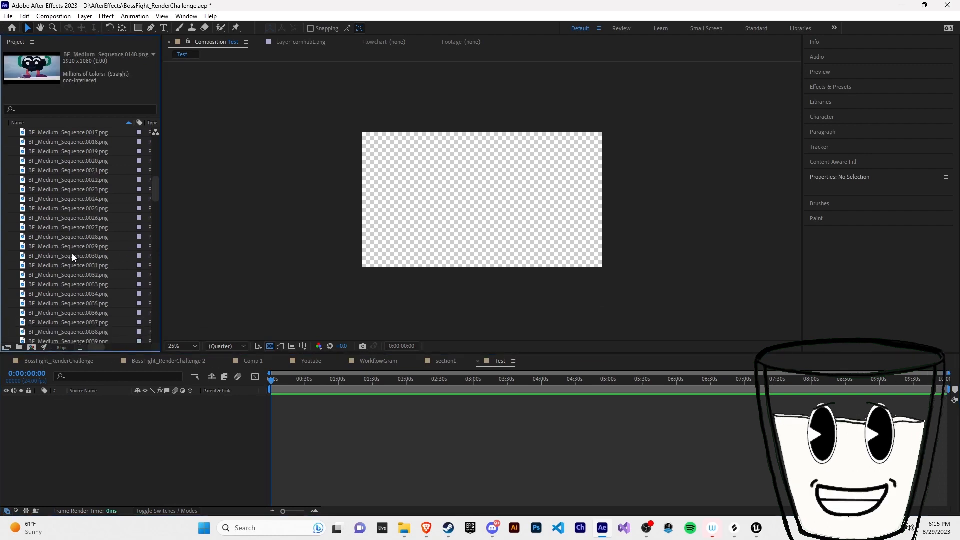
pyautogui.click(65, 143)
pyautogui.scroll(-15, 66, 255)
pyautogui.scroll(-20, 65, 282)
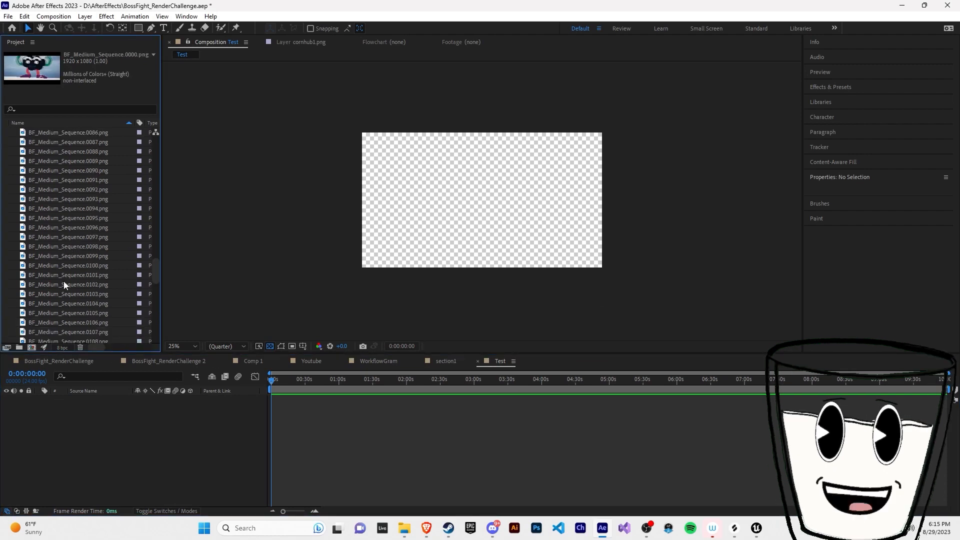
pyautogui.keyDown('shift'); pyautogui.click(68, 258); pyautogui.keyUp('shift')
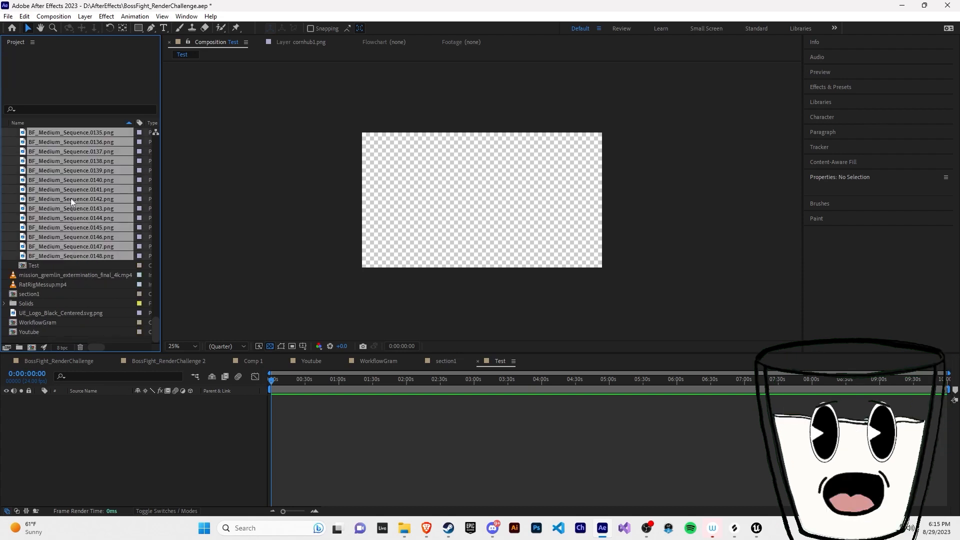
pyautogui.moveTo(92, 133); pyautogui.dragTo(255, 439)
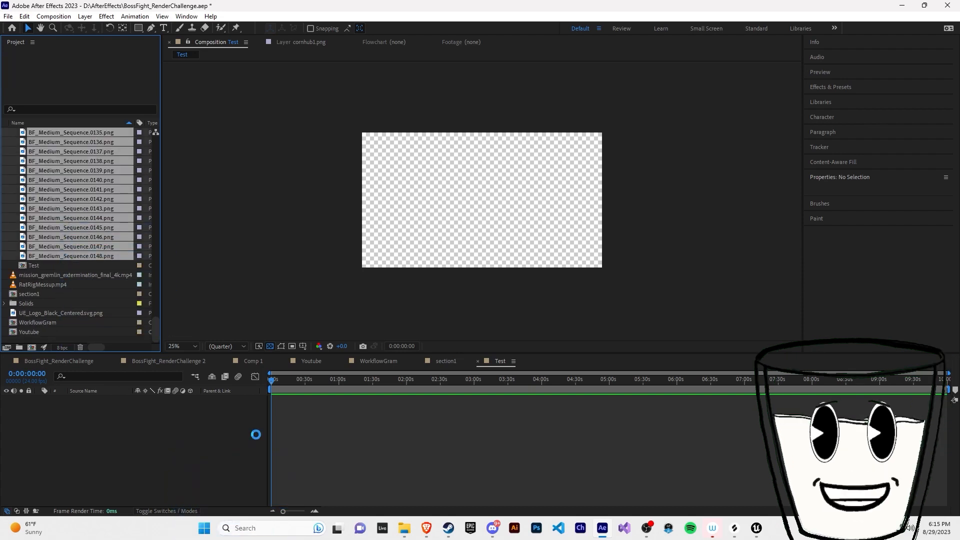
# Step: Trim the out points of all the frame layers in the Test composition so each lasts one frame
pyautogui.hotkey('alt', ']')
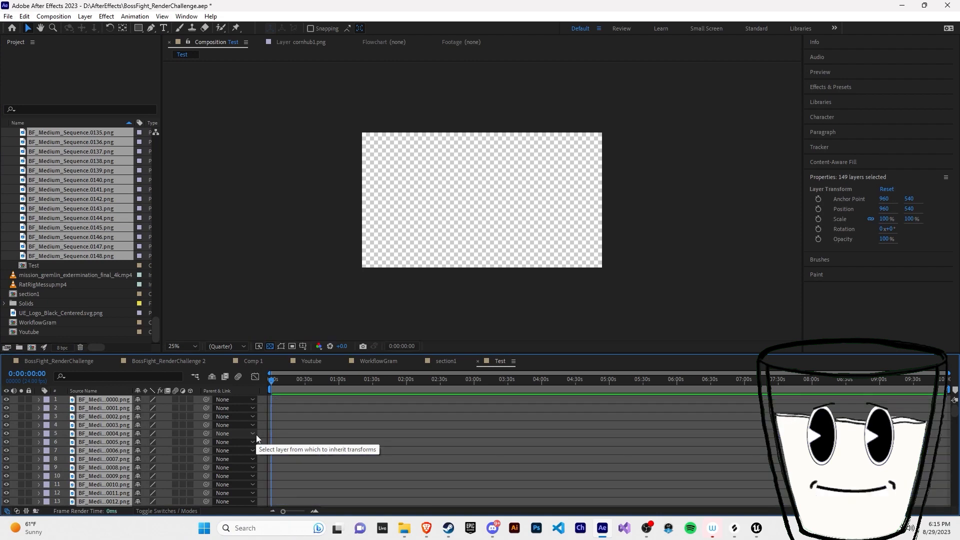
pyautogui.scroll(8, 273, 414)
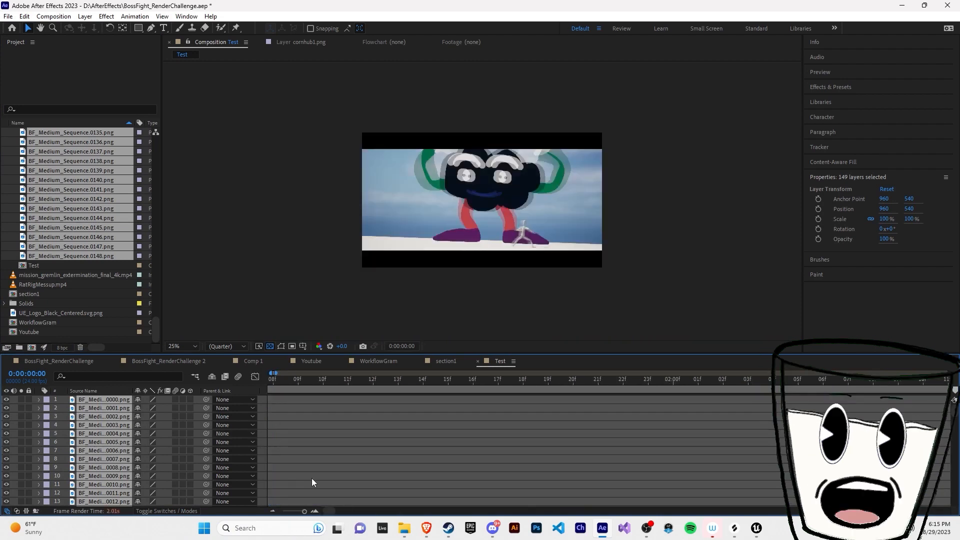
pyautogui.moveTo(328, 510); pyautogui.dragTo(294, 509)
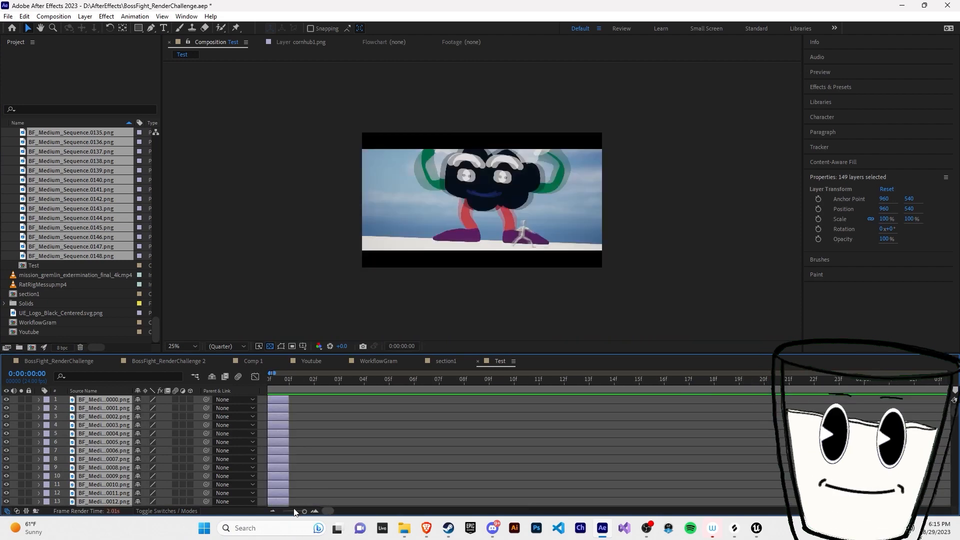
# Step: Sequence all frame layers in the Test composition end to end without overlap, starting with frame 0000, and play back the animation
pyautogui.click(330, 416)
pyautogui.click(274, 400)
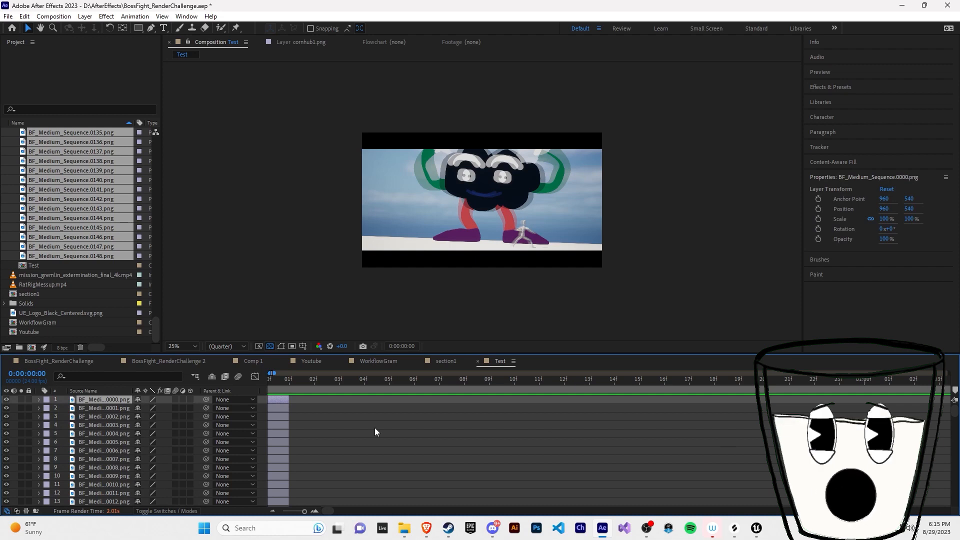
pyautogui.hotkey('ctrl', 'a')
pyautogui.rightClick(277, 407)
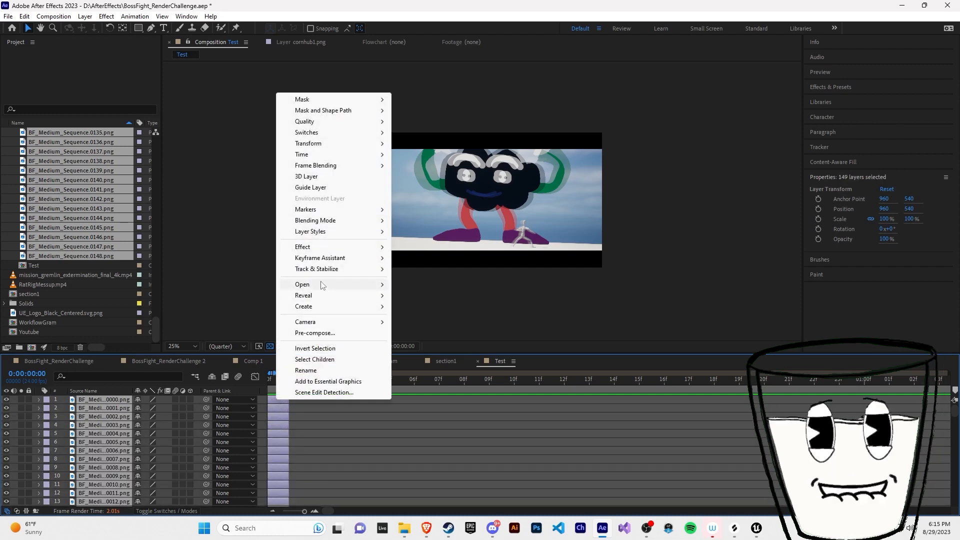
pyautogui.moveTo(319, 250)
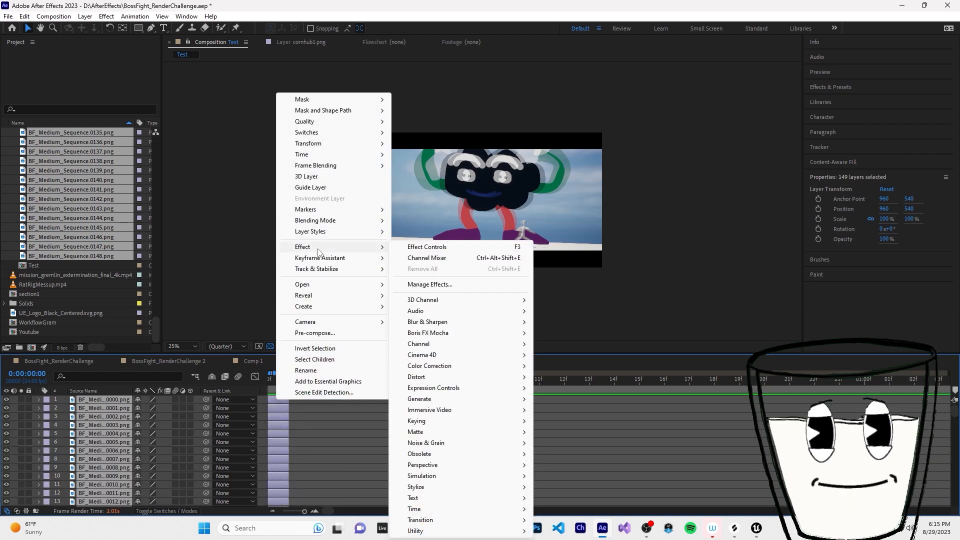
pyautogui.click(455, 349)
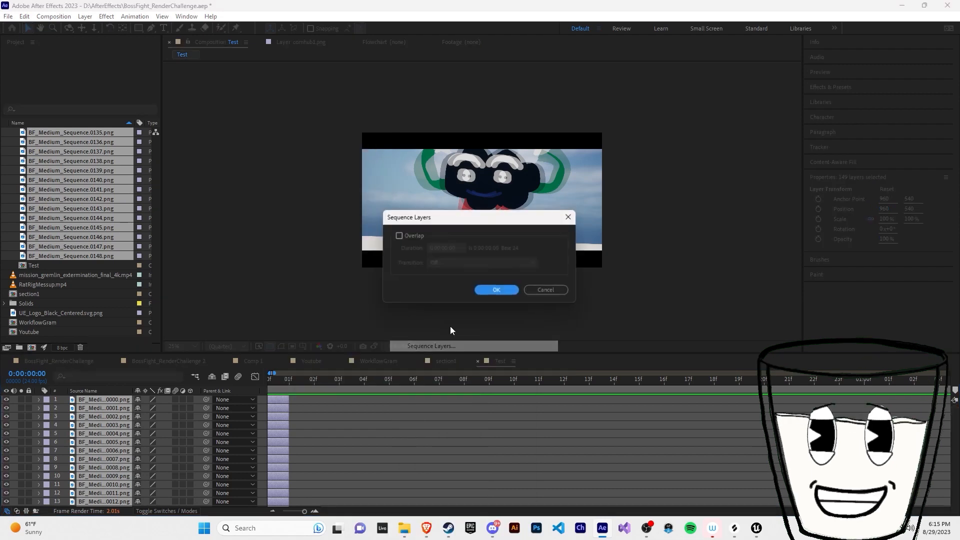
pyautogui.click(484, 290)
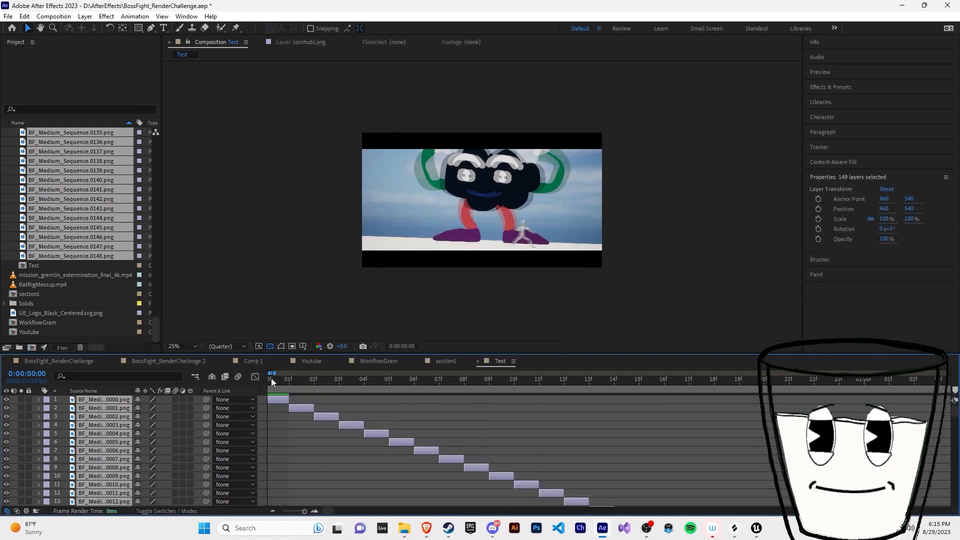
pyautogui.press('space')
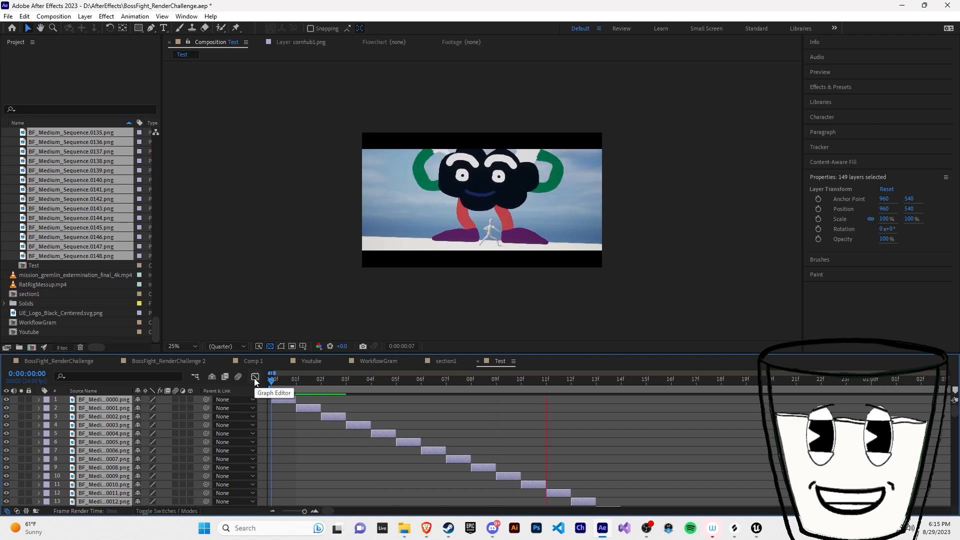